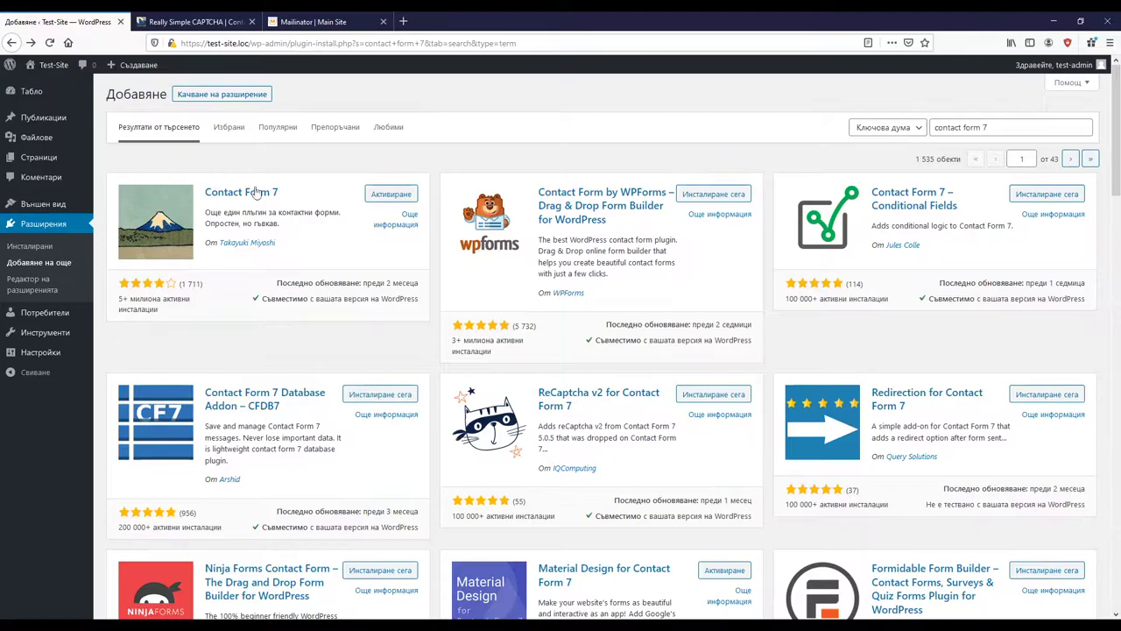
Step: Activate the Contact Form 7 plugin from the 'contact form 7' search results
{"action": "left_click", "coordinate": [376, 196]}
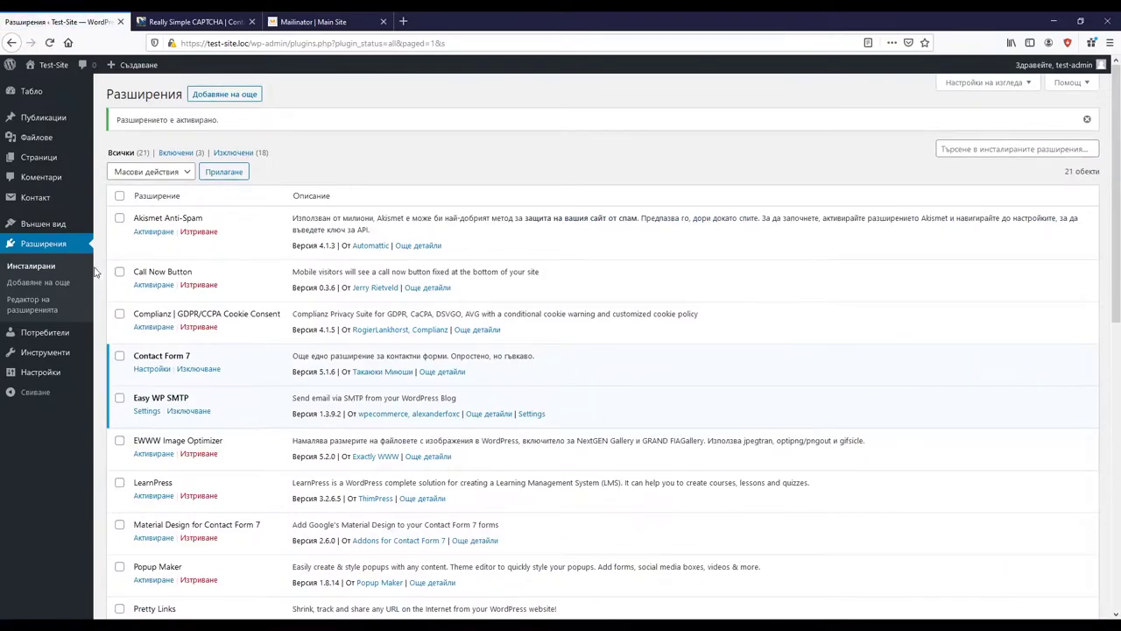
Step: Go to Контакт > Контактни форми and start a new form with Добави нов
{"action": "mouse_move", "coordinate": [44, 372]}
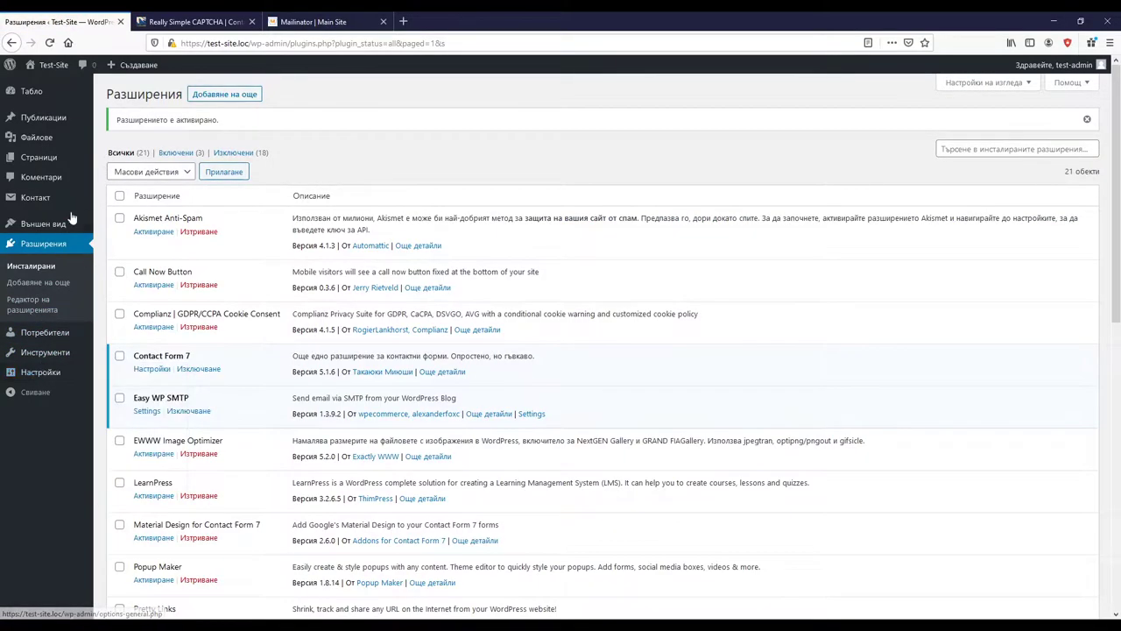
{"action": "mouse_move", "coordinate": [11, 200]}
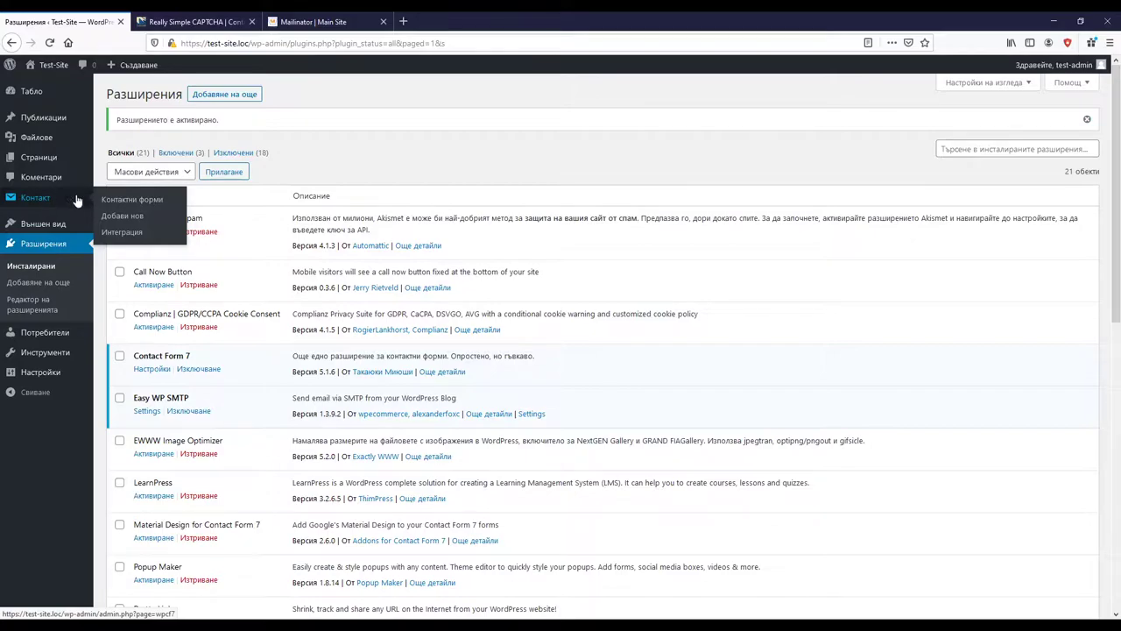
{"action": "left_click", "coordinate": [150, 204]}
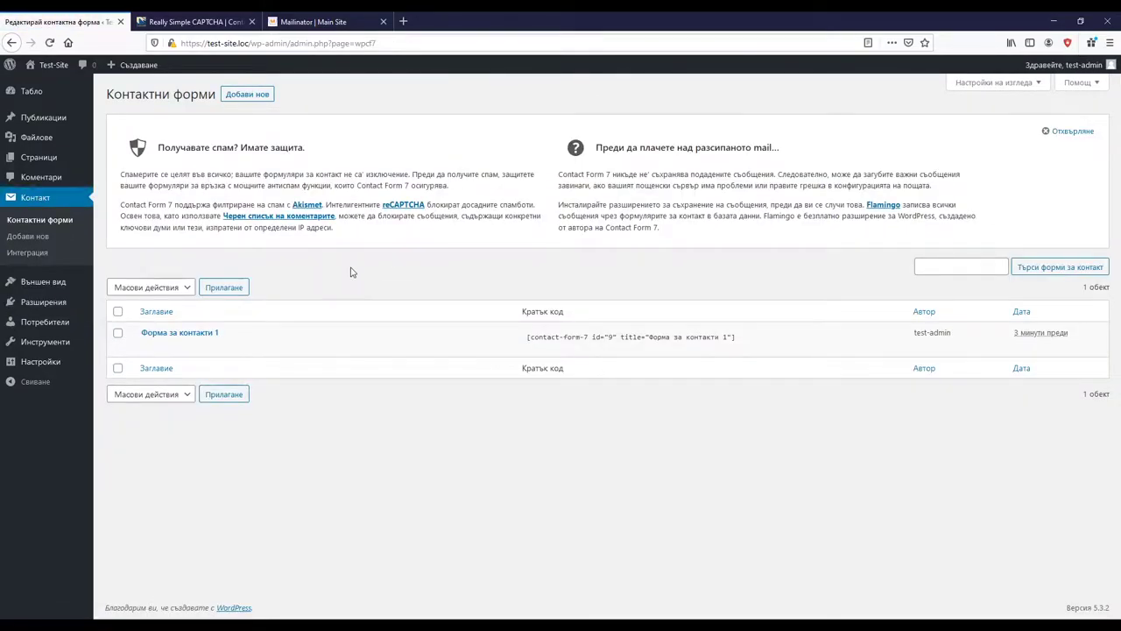
{"action": "mouse_move", "coordinate": [223, 360]}
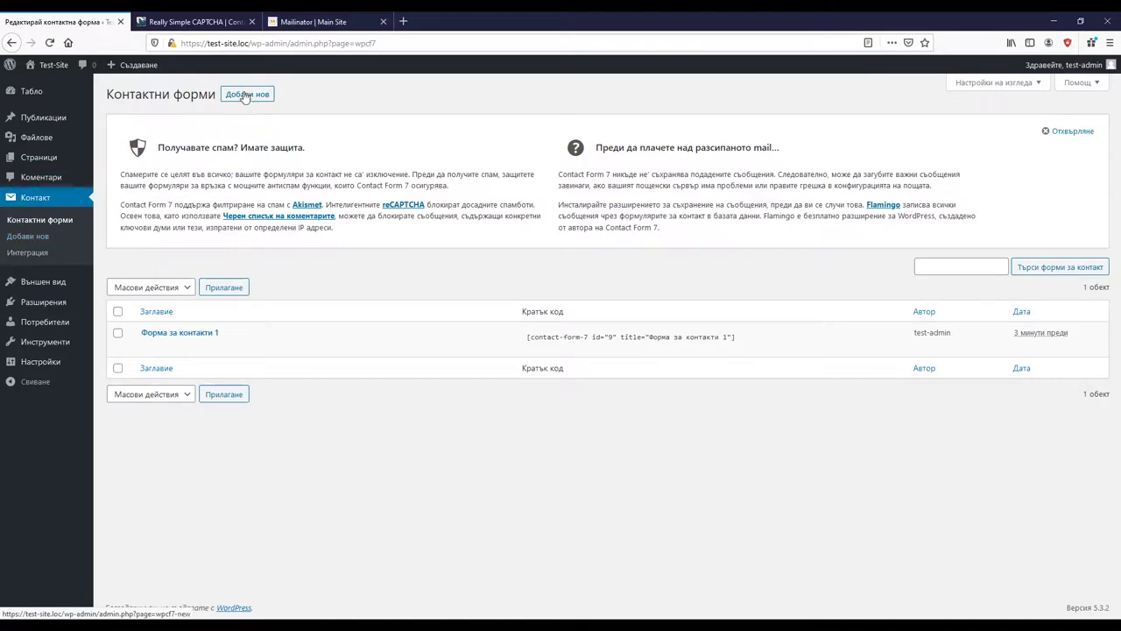
{"action": "left_click", "coordinate": [22, 237]}
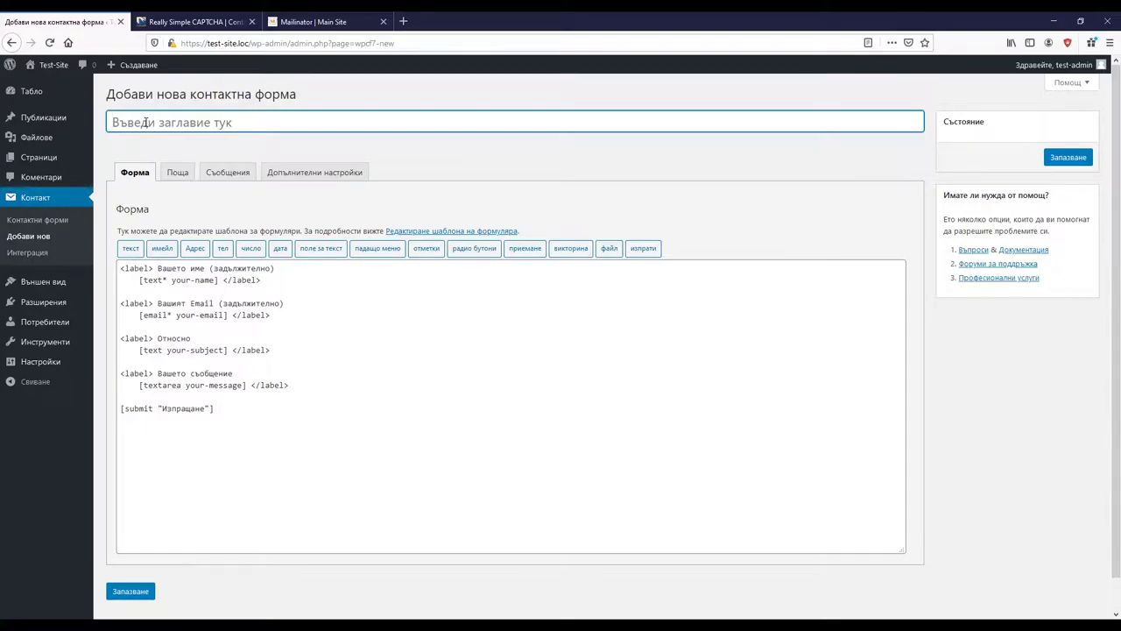
Step: Enter 'Примерна контактна форма' as the new form's title
{"action": "type", "text": "П"}
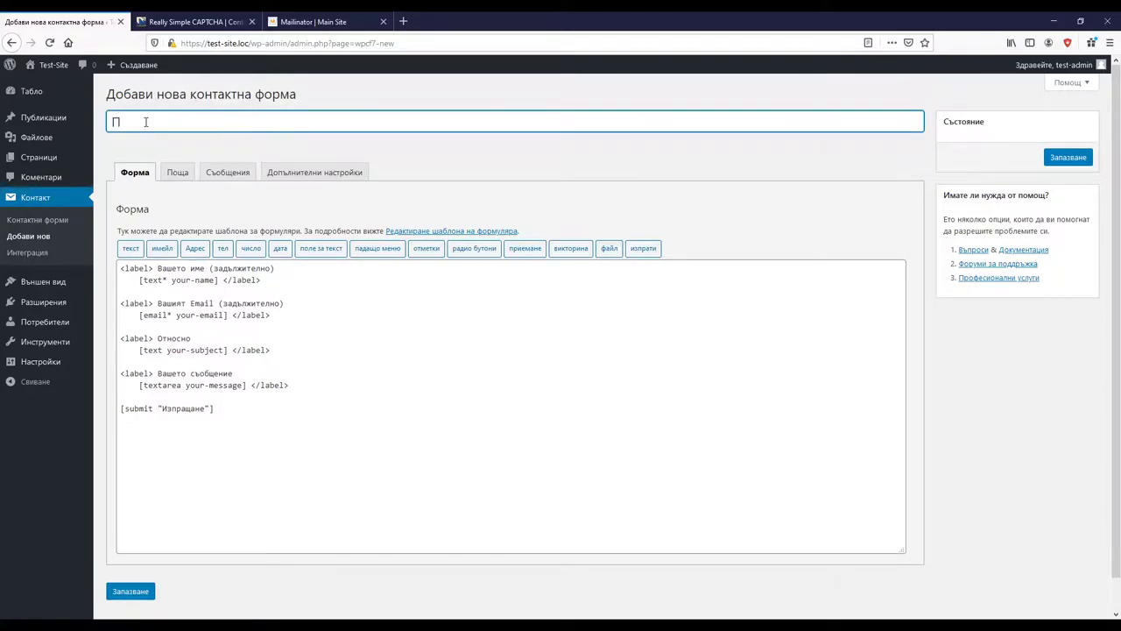
{"action": "type", "text": "римерна контактна форма"}
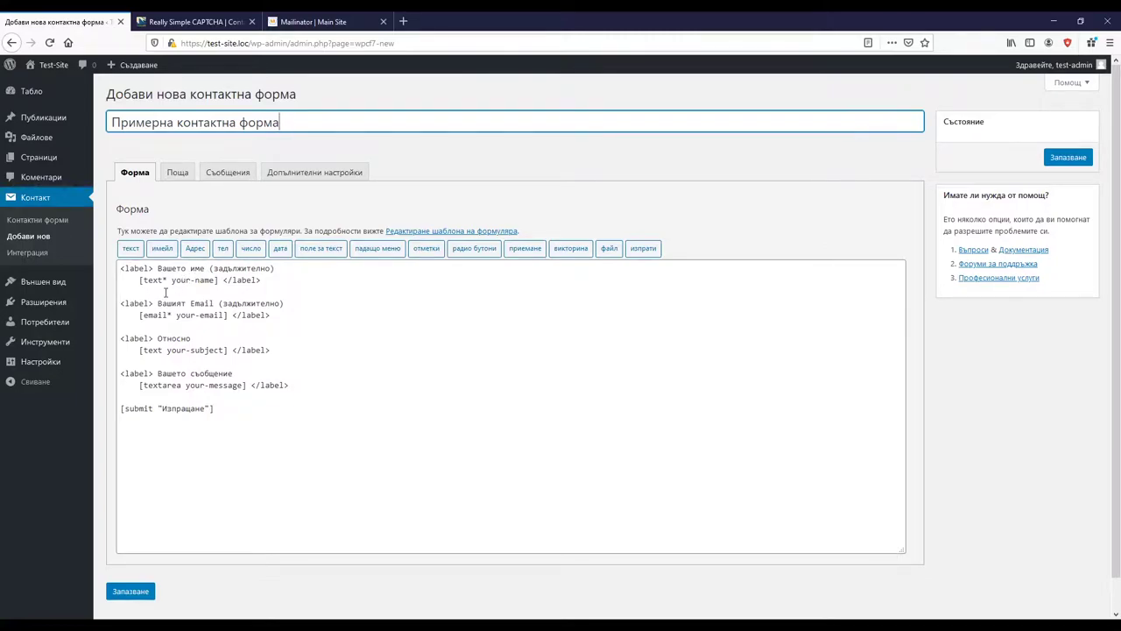
{"action": "left_click", "coordinate": [167, 279]}
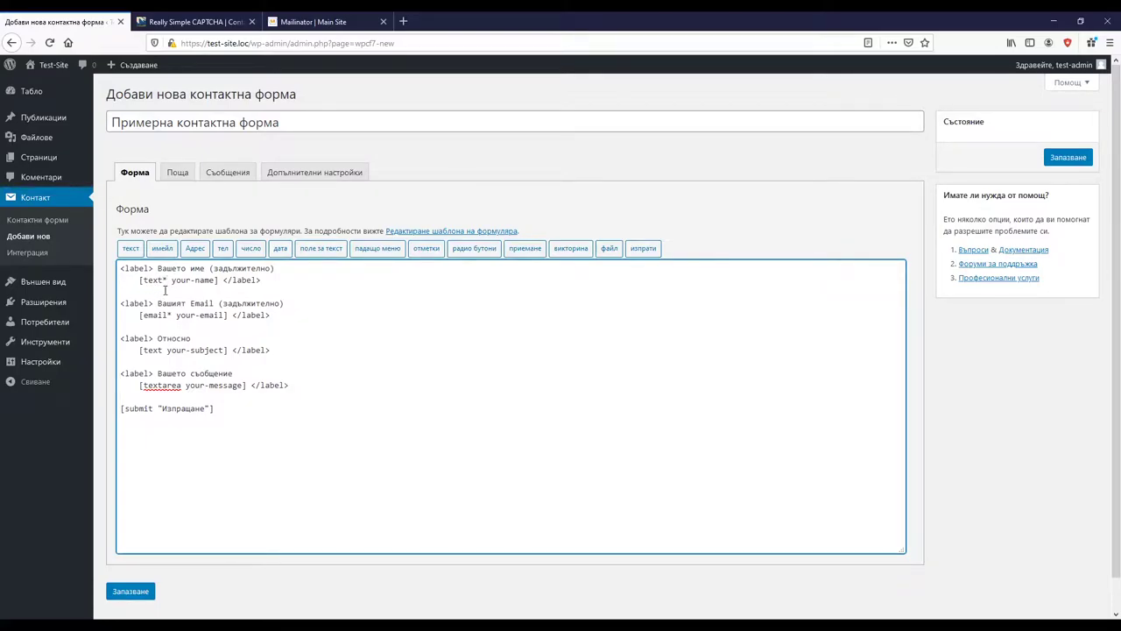
{"action": "key", "text": "Right"}
Step: Add a label line reading 'Изпратете запитване' above the [submit] tag
{"action": "left_click", "coordinate": [123, 408]}
{"action": "key", "text": "Return"}
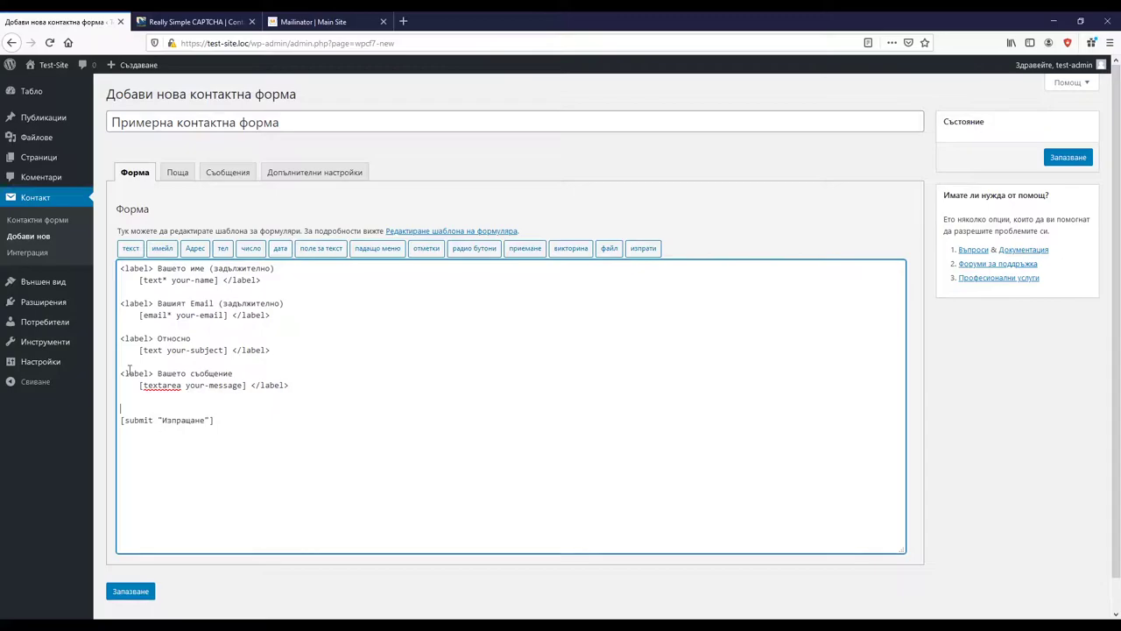
{"action": "left_click_drag", "start_coordinate": [120, 373], "coordinate": [237, 369]}
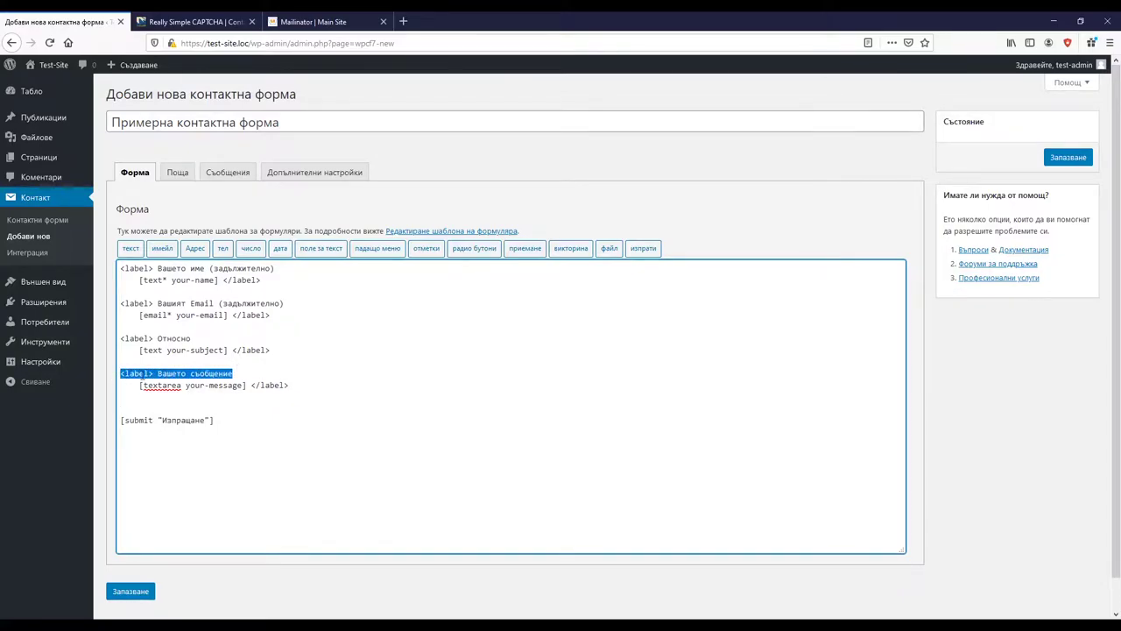
{"action": "key", "text": "ctrl+c"}
{"action": "left_click", "coordinate": [123, 409]}
{"action": "key", "text": "ctrl+v"}
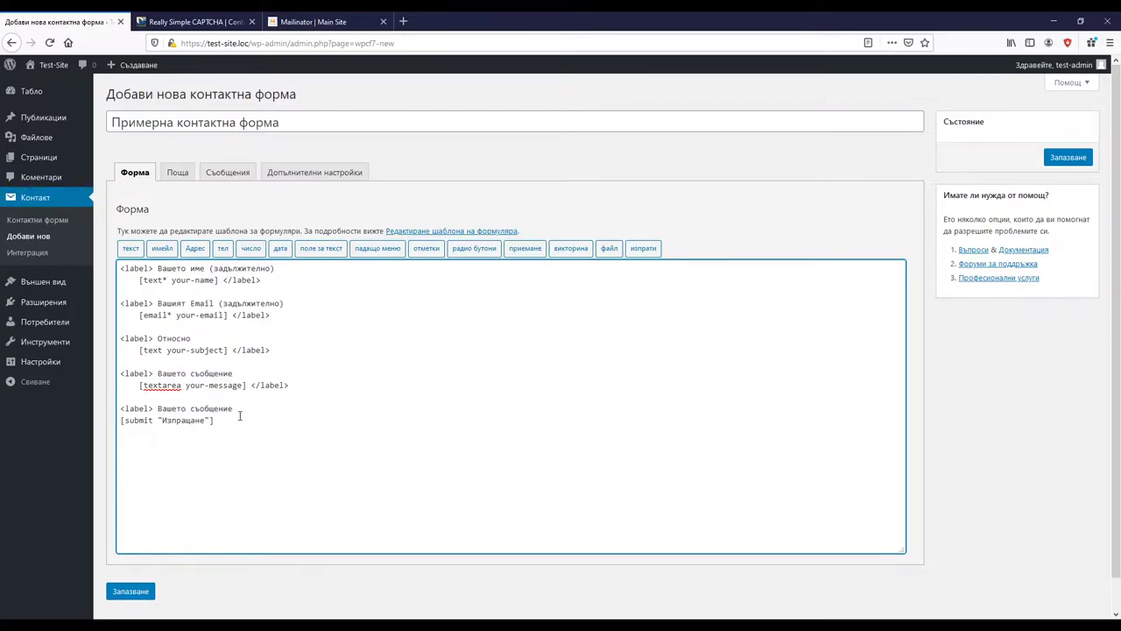
{"action": "left_click_drag", "start_coordinate": [235, 413], "coordinate": [156, 409]}
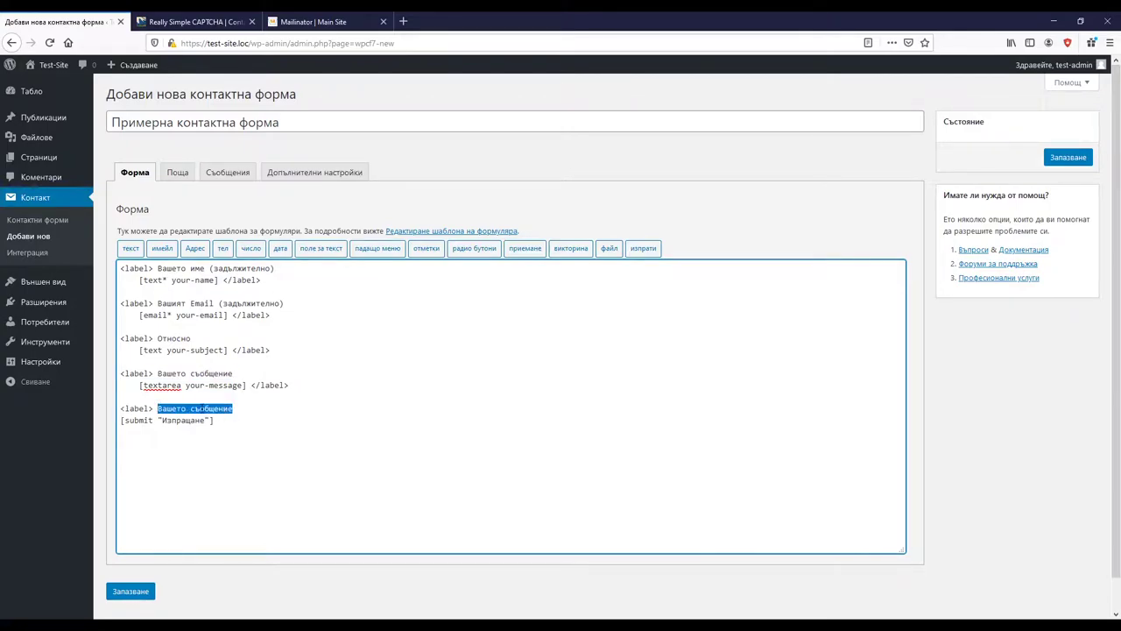
{"action": "key", "text": "BackSpace"}
{"action": "type", "text": "Изпратете зап"}
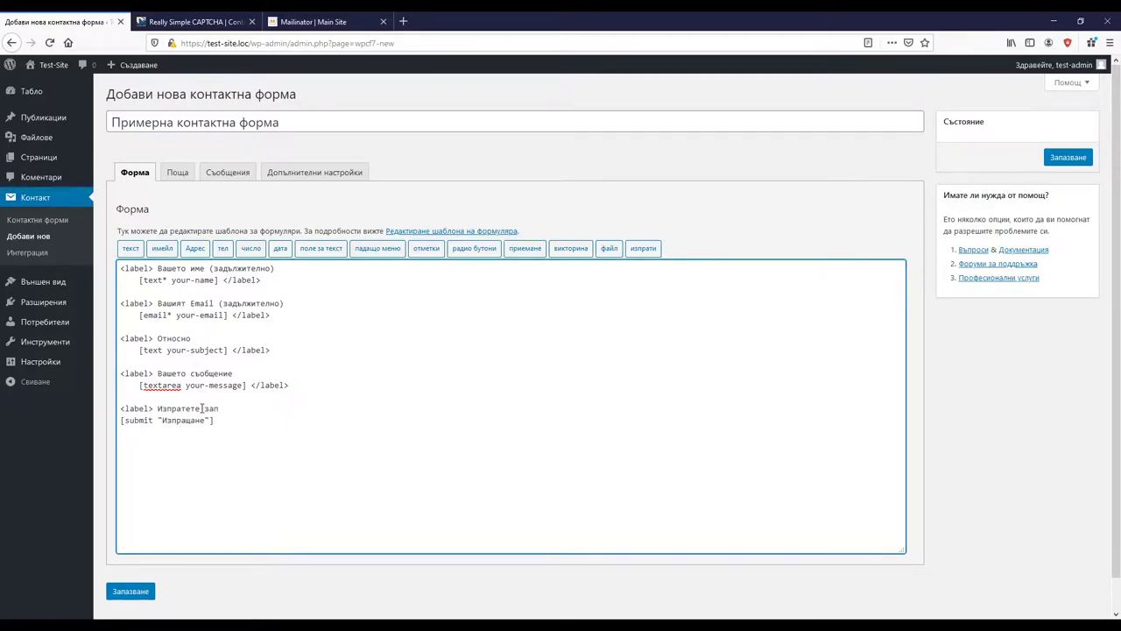
{"action": "type", "text": "итване"}
Step: Close that label with a </label> tag after the submit tag
{"action": "left_click_drag", "start_coordinate": [293, 387], "coordinate": [251, 388]}
{"action": "left_click", "coordinate": [227, 423]}
{"action": "key", "text": "ctrl+v"}
{"action": "key", "text": "ctrl+z"}
{"action": "left_click_drag", "start_coordinate": [289, 386], "coordinate": [252, 387]}
{"action": "left_click", "coordinate": [232, 421]}
{"action": "key", "text": "ctrl+v"}
Step: Delete the [text your-subject] tag from the form template
{"action": "left_click_drag", "start_coordinate": [257, 419], "coordinate": [123, 254]}
{"action": "left_click", "coordinate": [239, 302]}
{"action": "left_click_drag", "start_coordinate": [227, 349], "coordinate": [139, 350]}
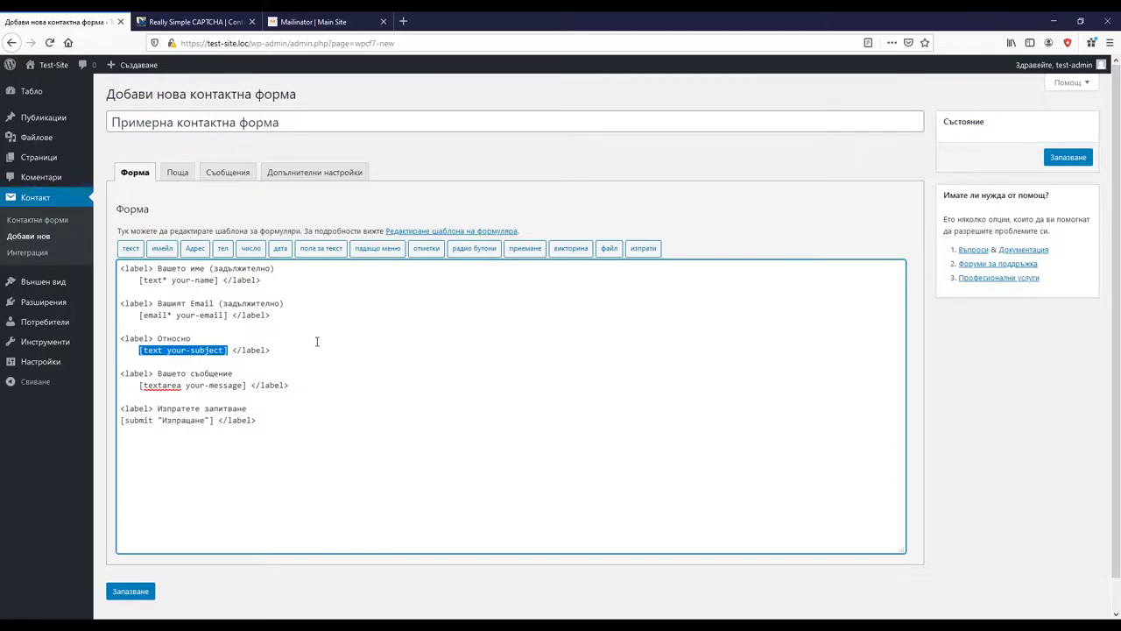
{"action": "key", "text": "Delete"}
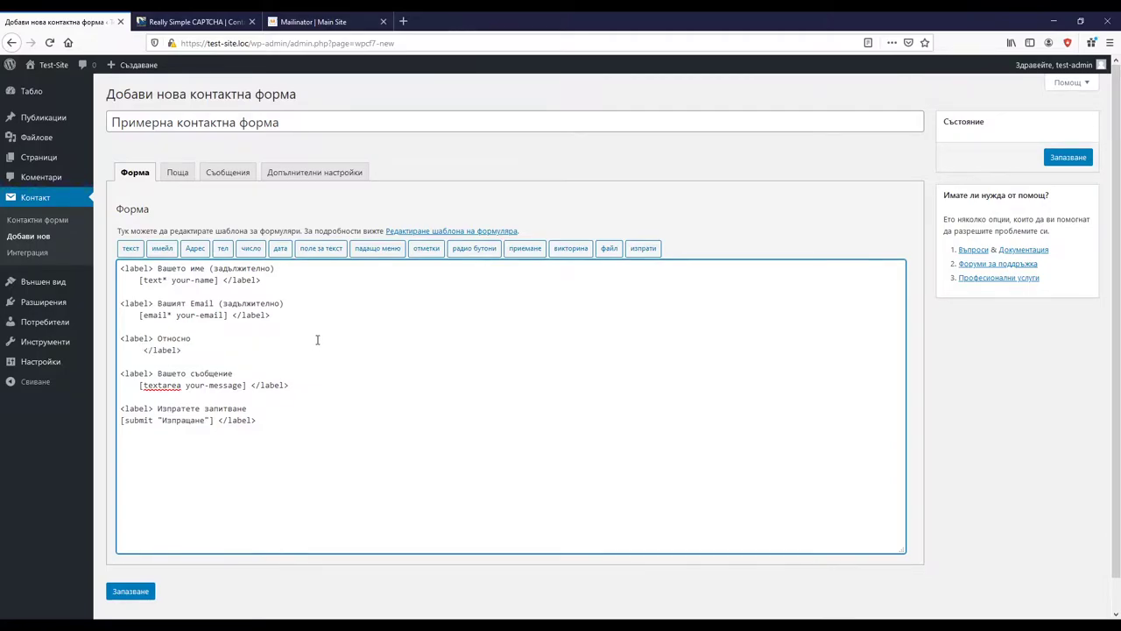
Step: Insert a required text field named your-subject with default value Запитване into the template
{"action": "left_click", "coordinate": [131, 249]}
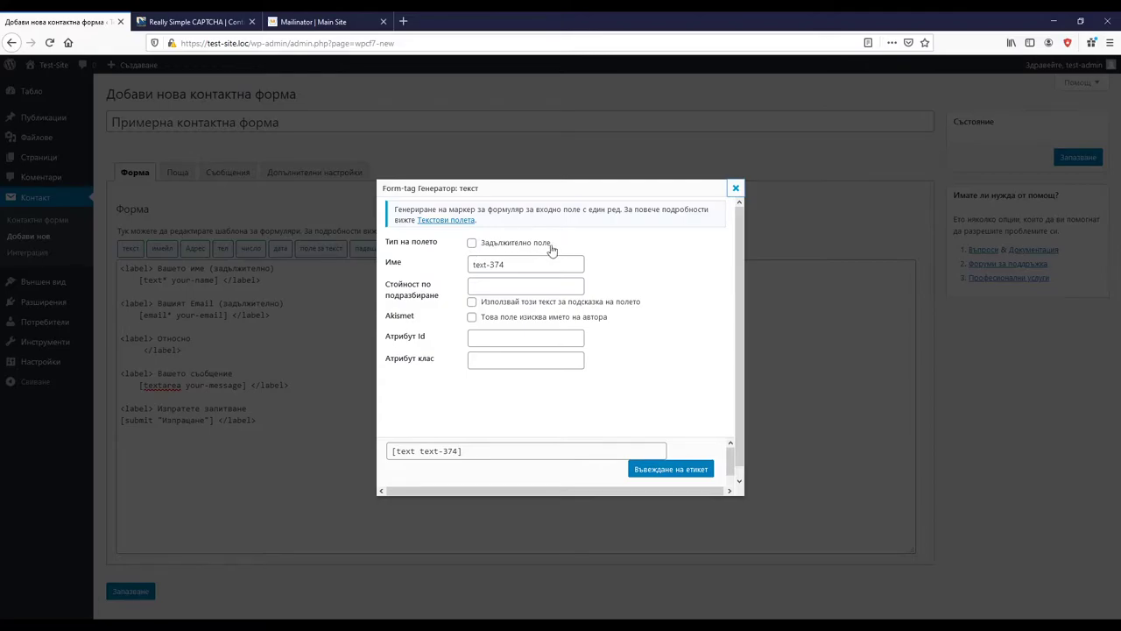
{"action": "left_click", "coordinate": [471, 243]}
{"action": "left_click", "coordinate": [524, 265]}
{"action": "key", "text": "ctrl+a"}
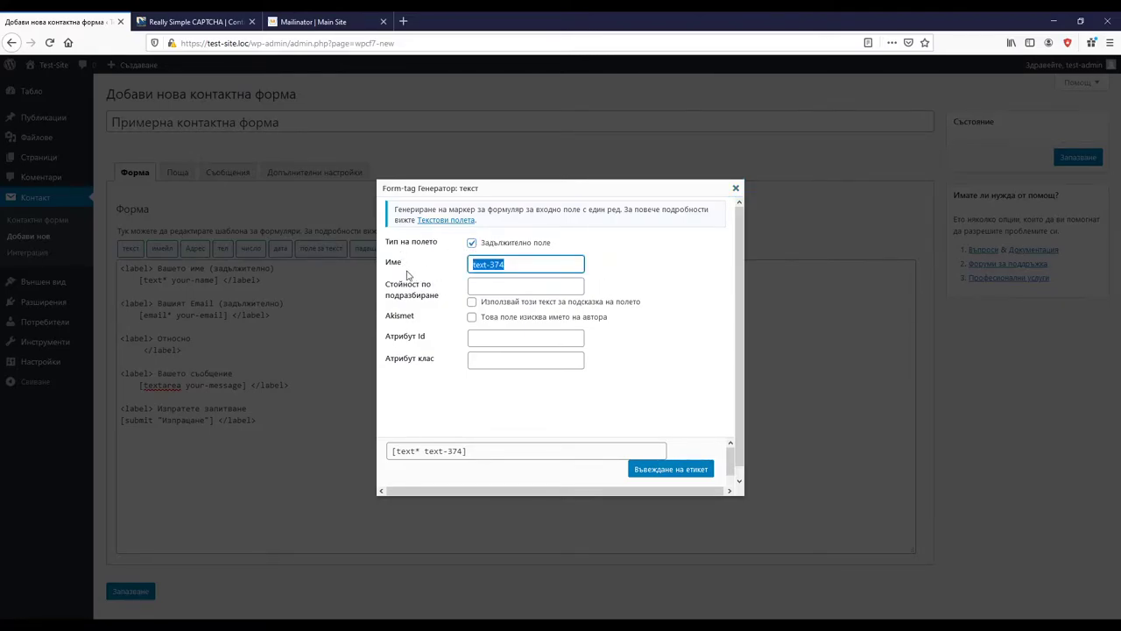
{"action": "type", "text": "ъоу"}
{"action": "type", "text": "your-subject"}
{"action": "left_click", "coordinate": [493, 286]}
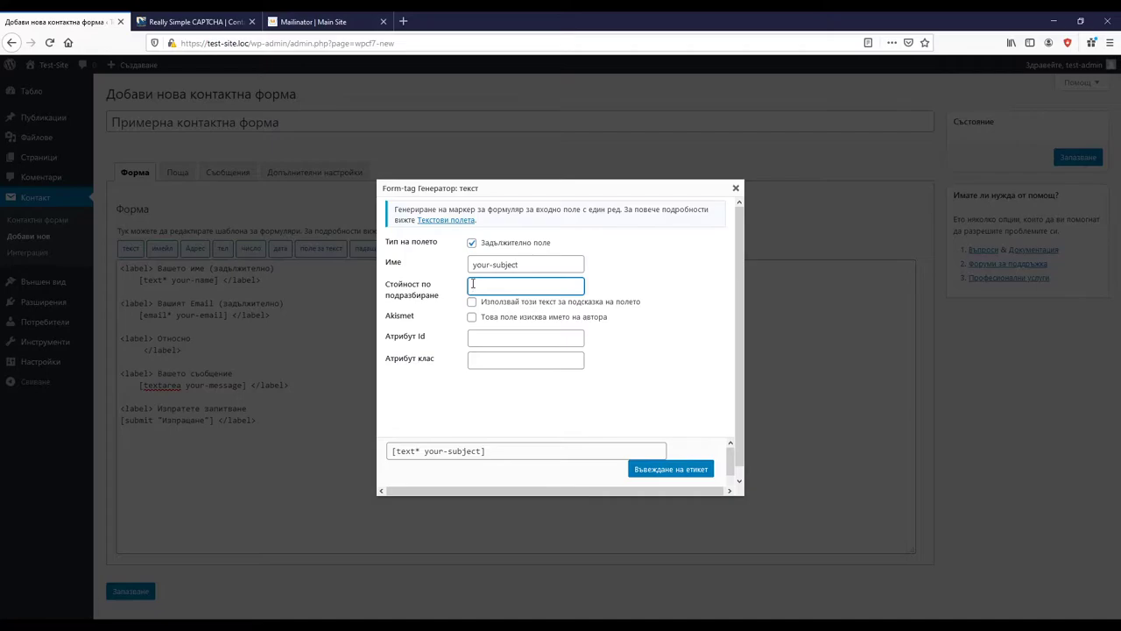
{"action": "type", "text": "Запитване"}
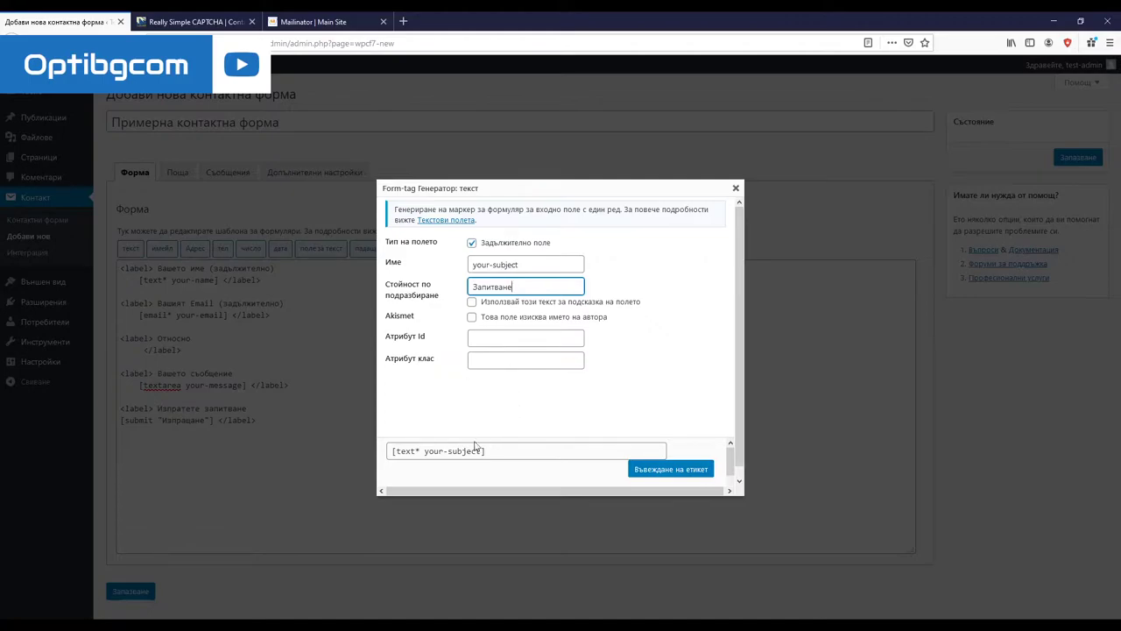
{"action": "scroll", "coordinate": [489, 418], "scroll_direction": "down", "scroll_amount": 1}
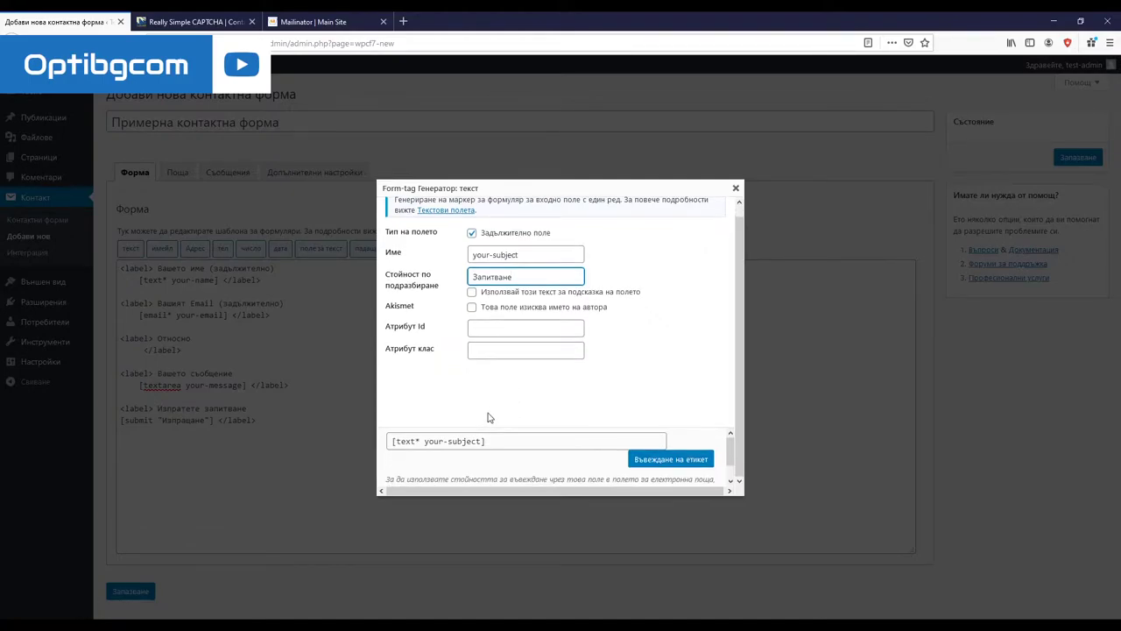
{"action": "scroll", "coordinate": [489, 418], "scroll_direction": "up", "scroll_amount": 1}
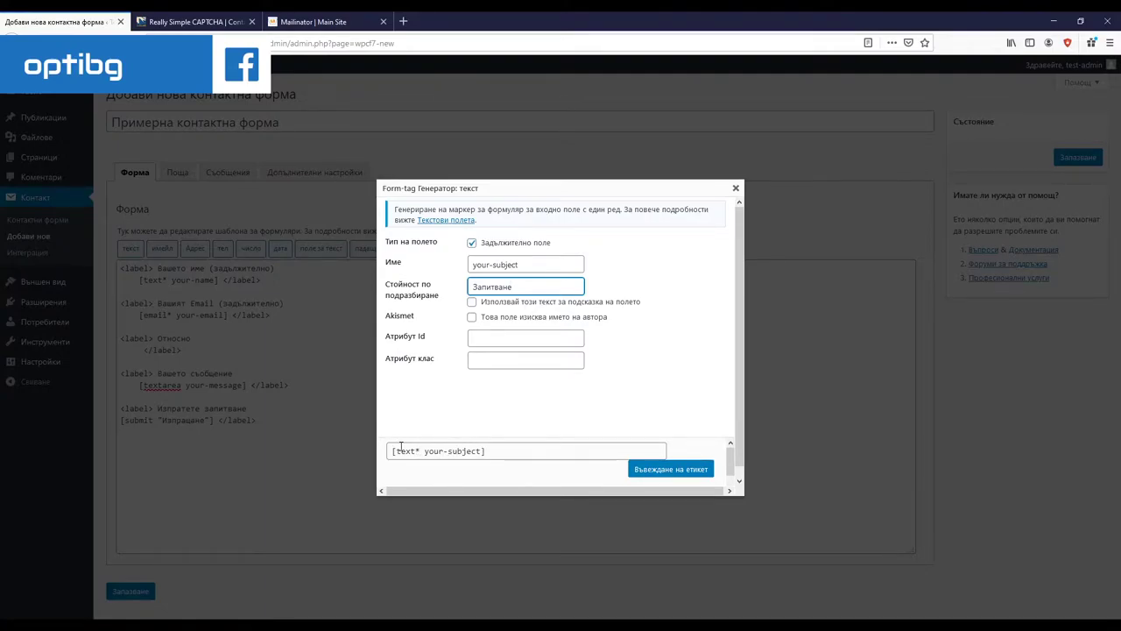
{"action": "left_click", "coordinate": [652, 471]}
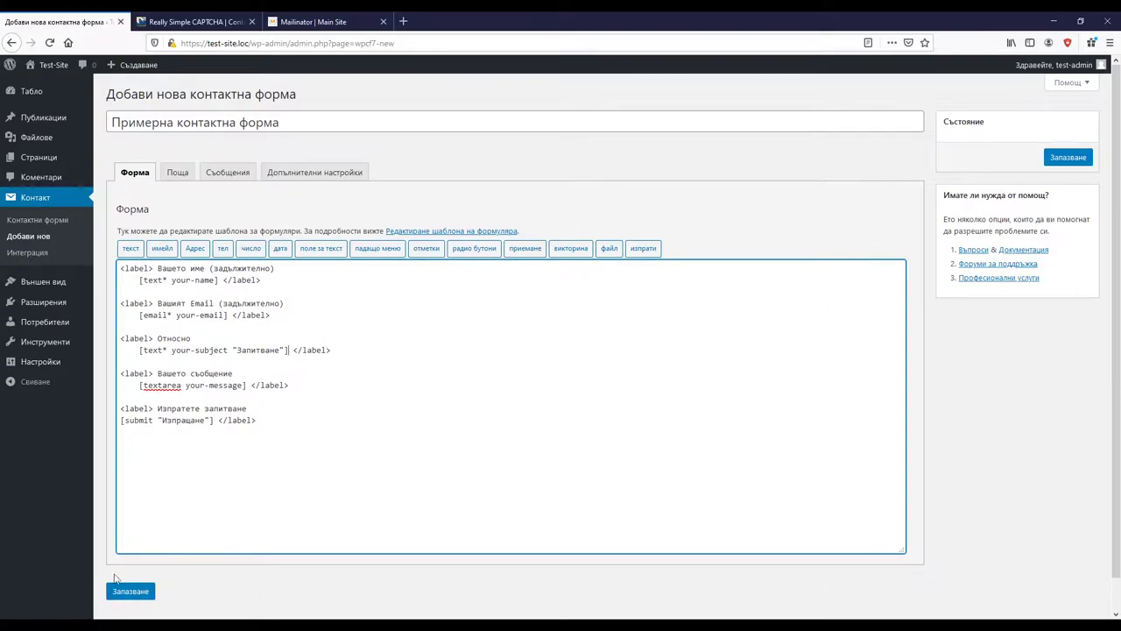
Step: Save Примерна контактна форма, select its generated shortcode, and start a new post
{"action": "left_click", "coordinate": [123, 590]}
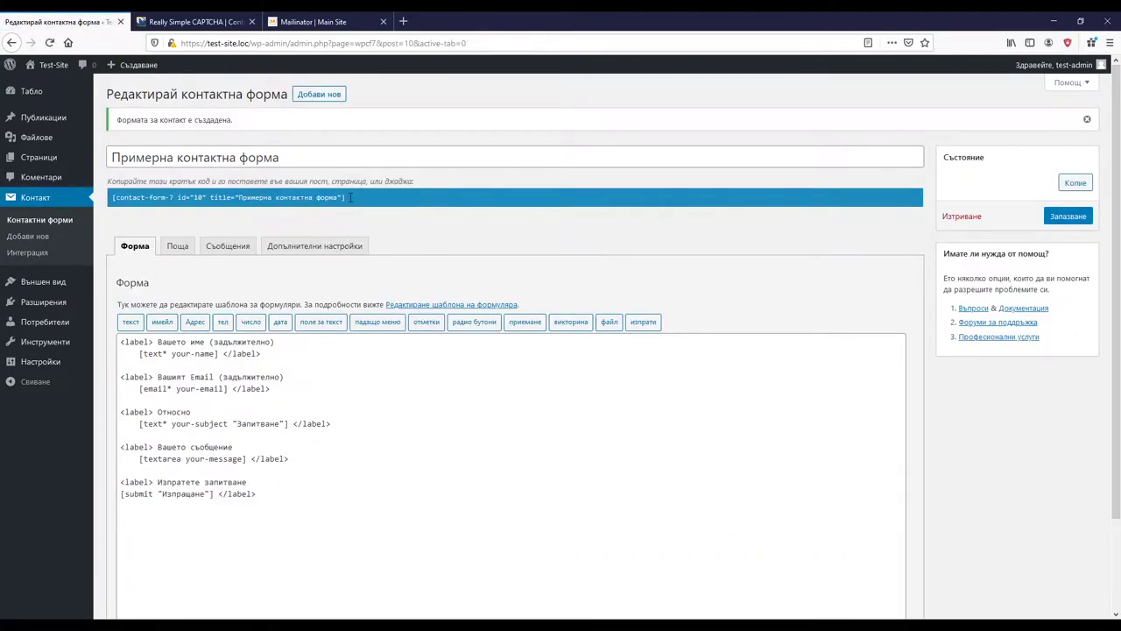
{"action": "left_click", "coordinate": [345, 198]}
{"action": "left_click", "coordinate": [125, 198]}
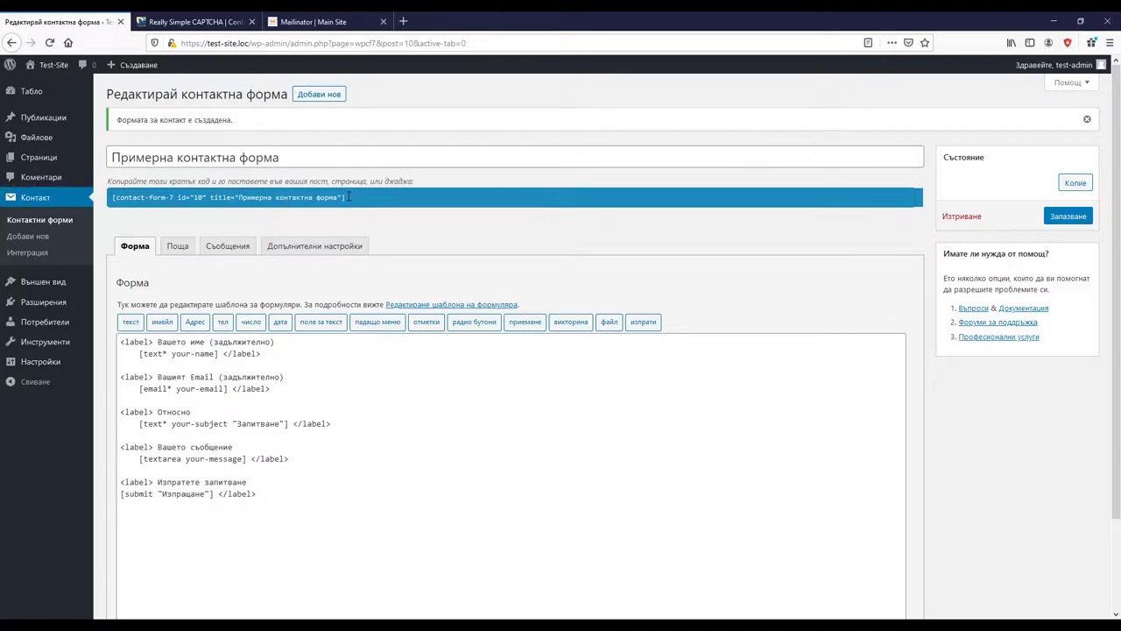
{"action": "left_click_drag", "start_coordinate": [348, 196], "coordinate": [219, 198]}
{"action": "left_click", "coordinate": [239, 202]}
{"action": "left_click_drag", "start_coordinate": [349, 197], "coordinate": [116, 191]}
{"action": "key", "text": "ctrl+c"}
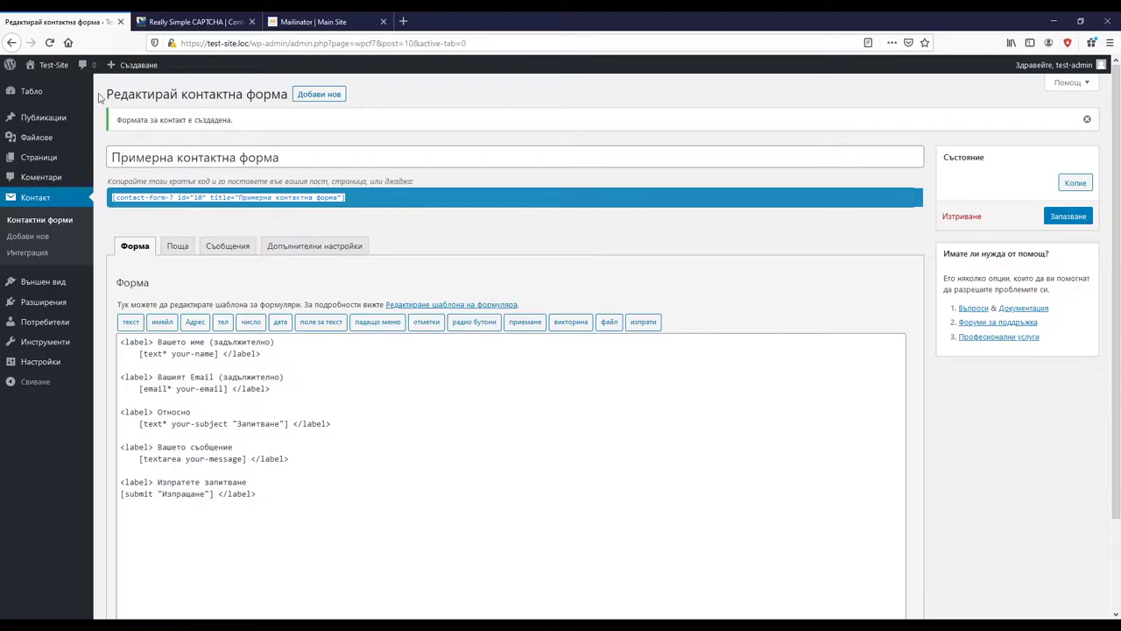
{"action": "mouse_move", "coordinate": [118, 75]}
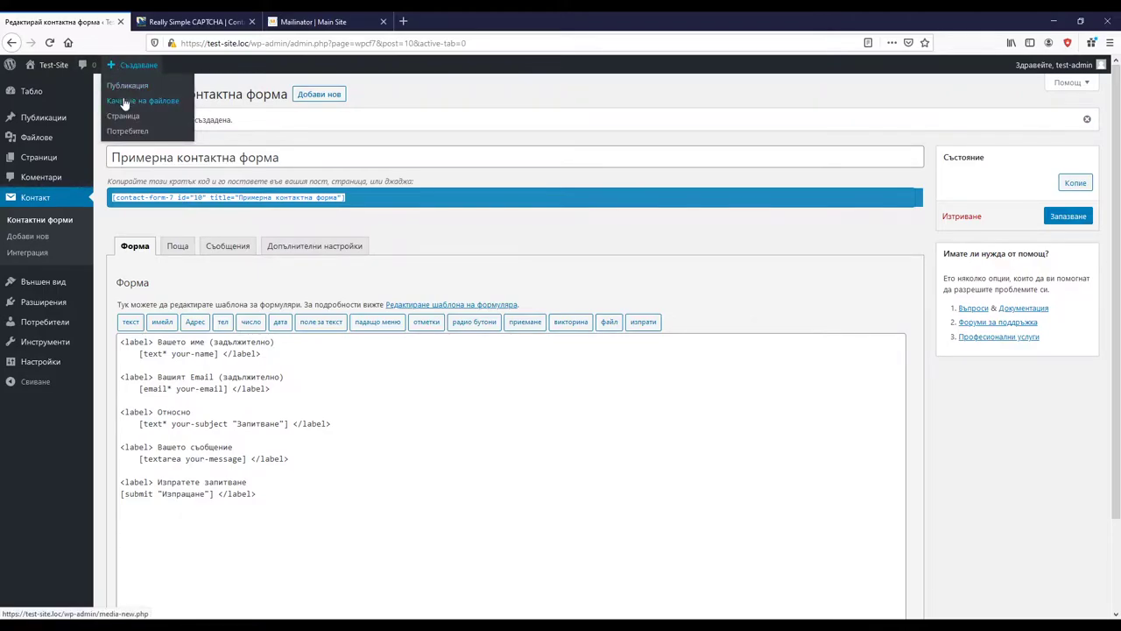
{"action": "left_click", "coordinate": [127, 85]}
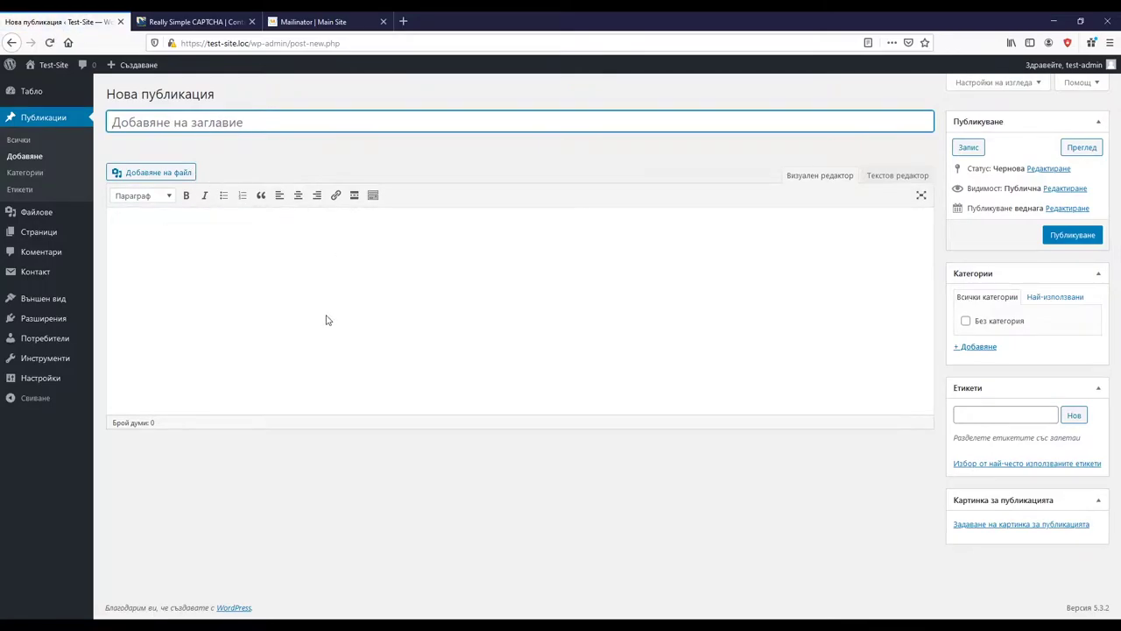
Step: Paste the contact-form-7 shortcode into the post body and preview the post
{"action": "left_click", "coordinate": [396, 239]}
{"action": "key", "text": "ctrl+v"}
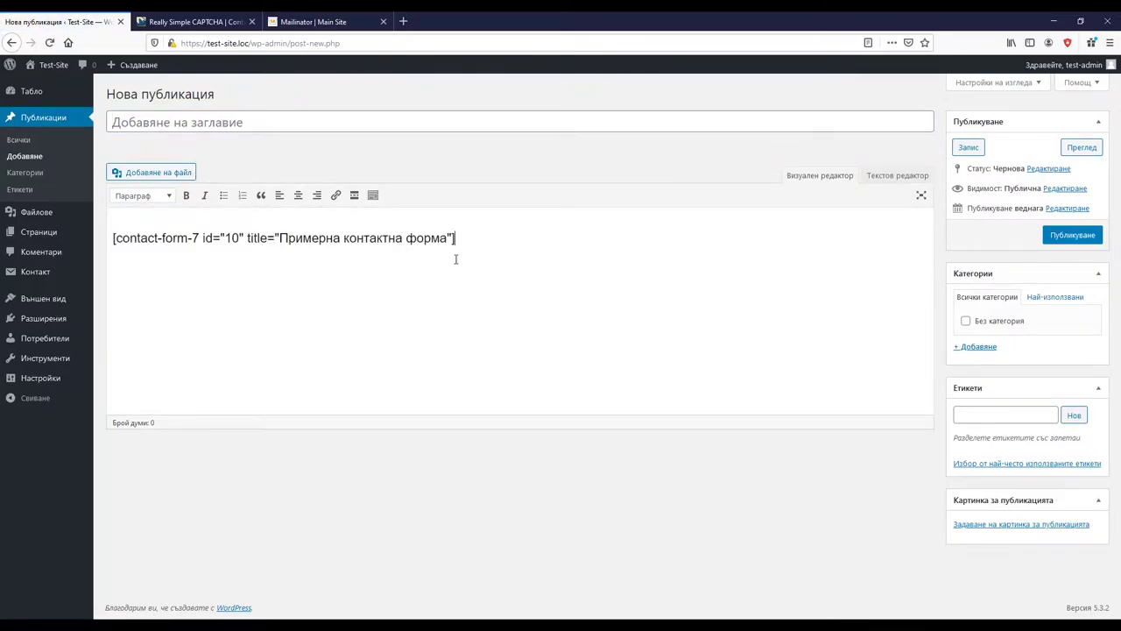
{"action": "left_click", "coordinate": [1077, 148]}
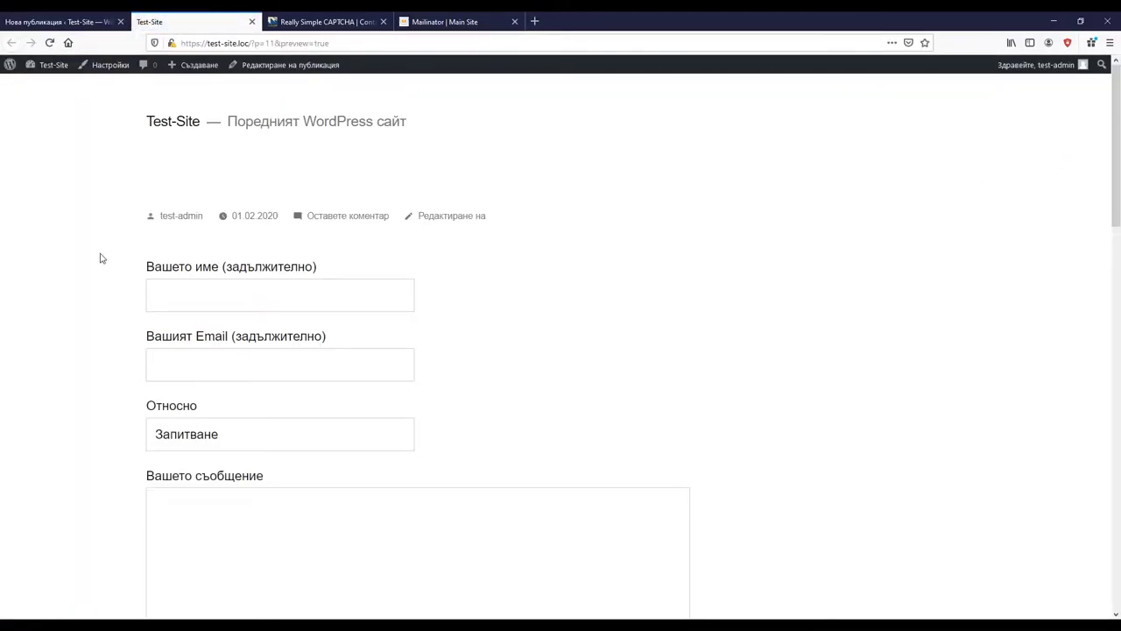
{"action": "scroll", "coordinate": [100, 258], "scroll_direction": "down", "scroll_amount": 1}
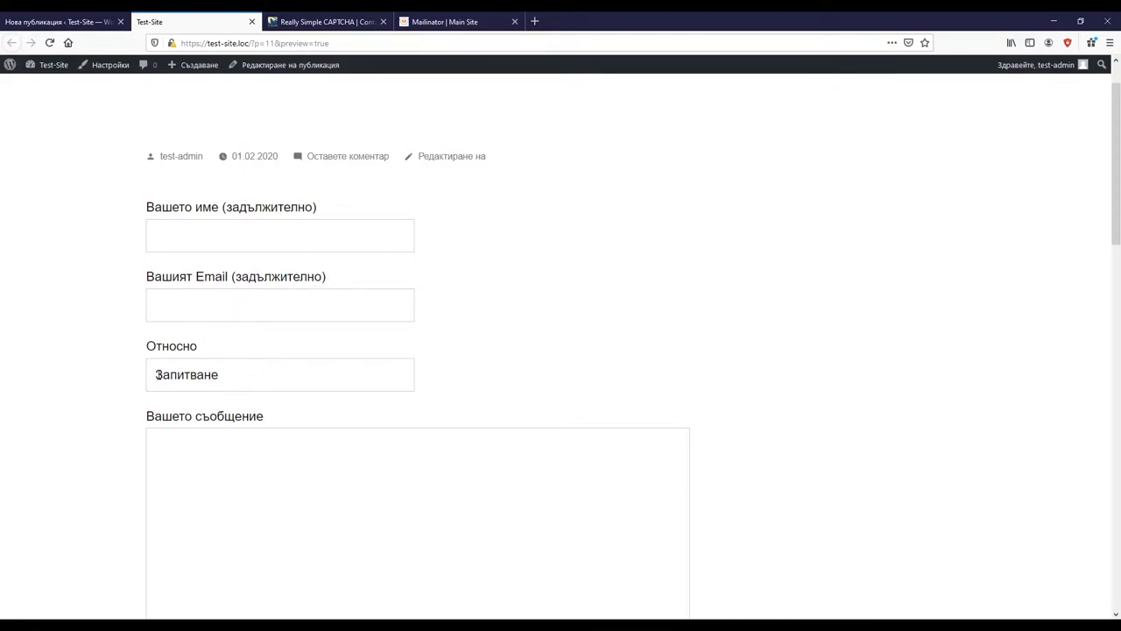
Step: Clear Запитване from the Относно field, enlarge the message box, and submit the form
{"action": "left_click", "coordinate": [208, 374]}
{"action": "key", "text": "ctrl+a"}
{"action": "key", "text": "BackSpace"}
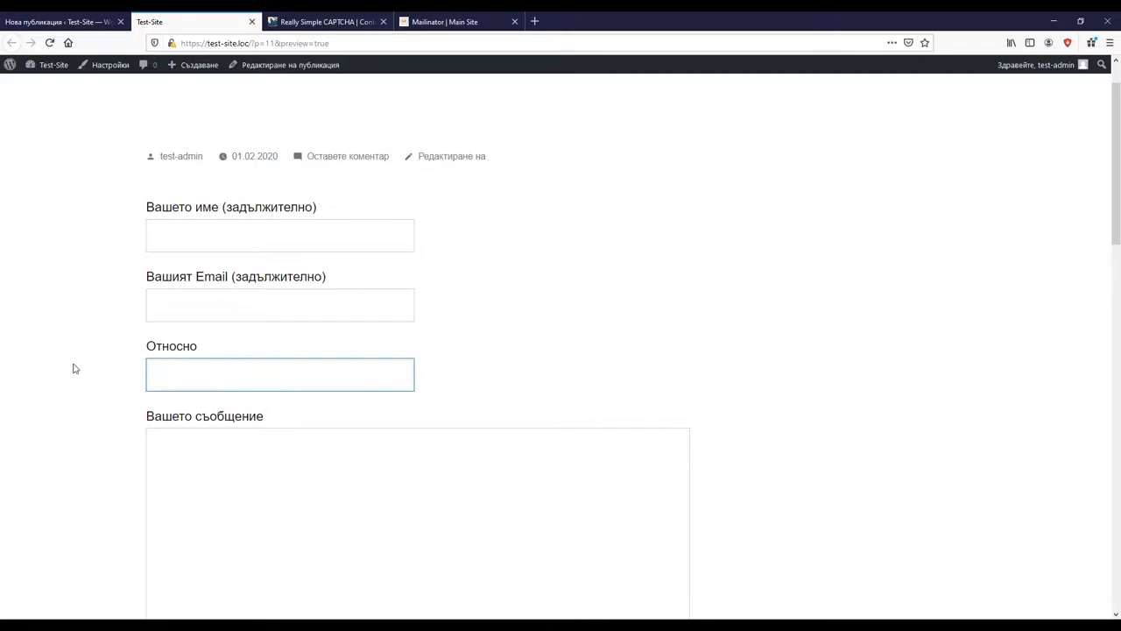
{"action": "scroll", "coordinate": [64, 418], "scroll_direction": "down", "scroll_amount": 3}
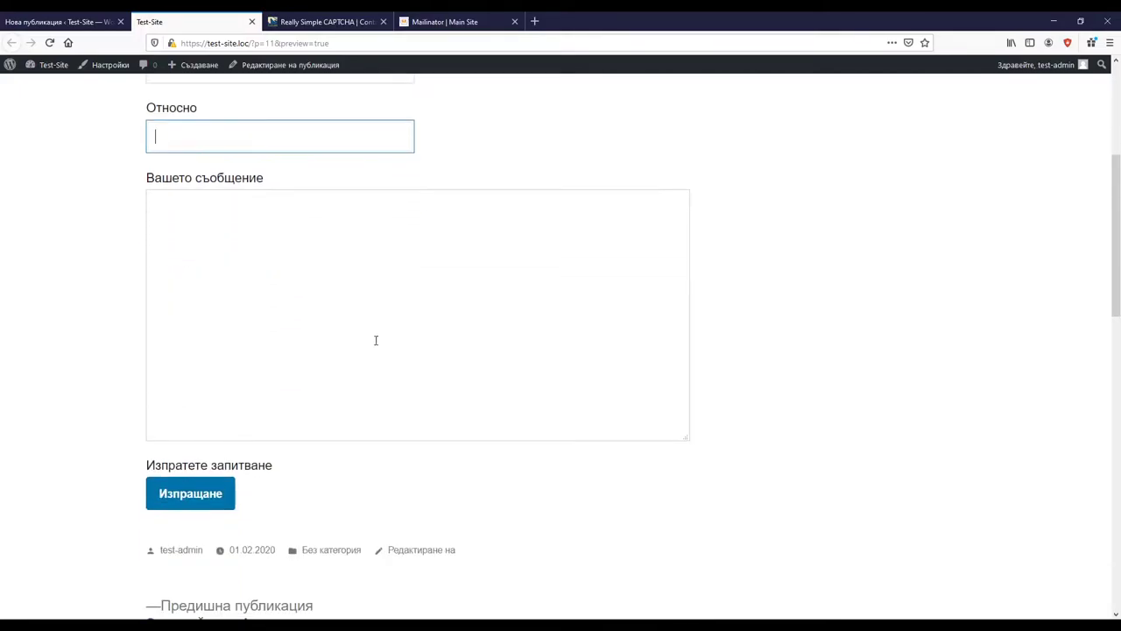
{"action": "left_click_drag", "start_coordinate": [688, 436], "coordinate": [575, 398]}
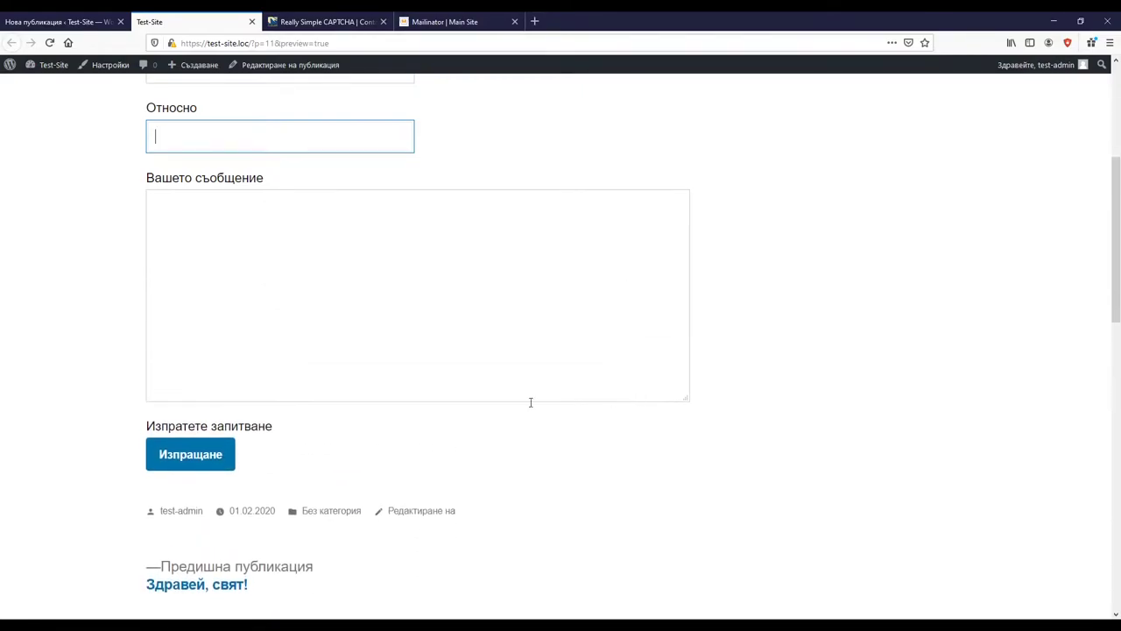
{"action": "scroll", "coordinate": [77, 366], "scroll_direction": "down", "scroll_amount": 1}
{"action": "left_click", "coordinate": [205, 342]}
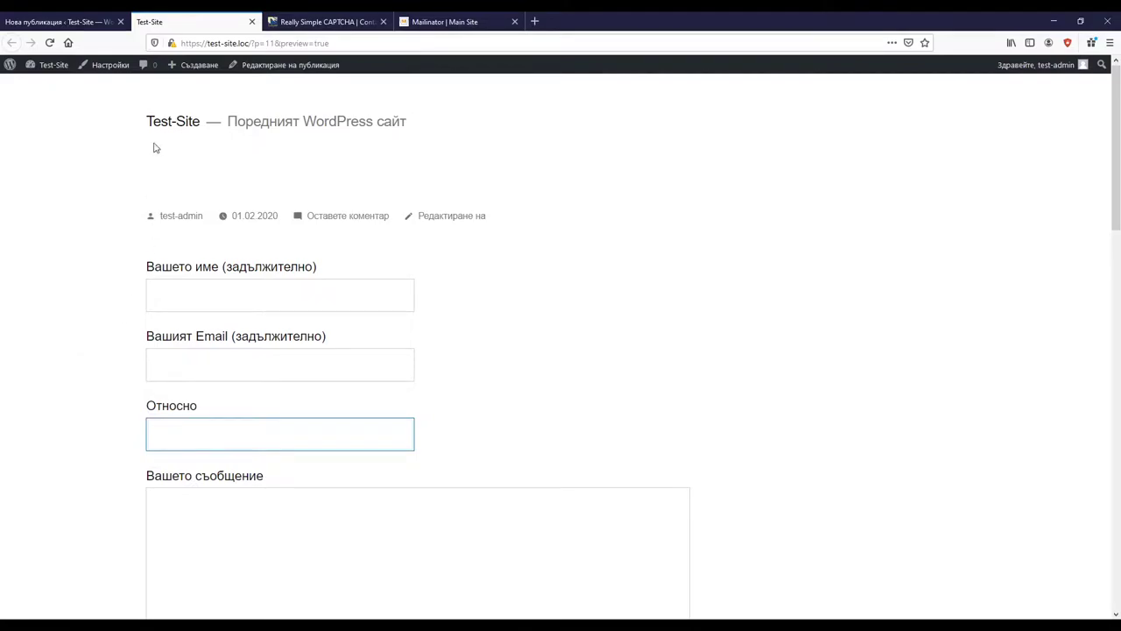
Step: Close the preview, reopen Примерна контактна форма for editing, and view the CAPTCHA documentation
{"action": "left_click", "coordinate": [253, 22]}
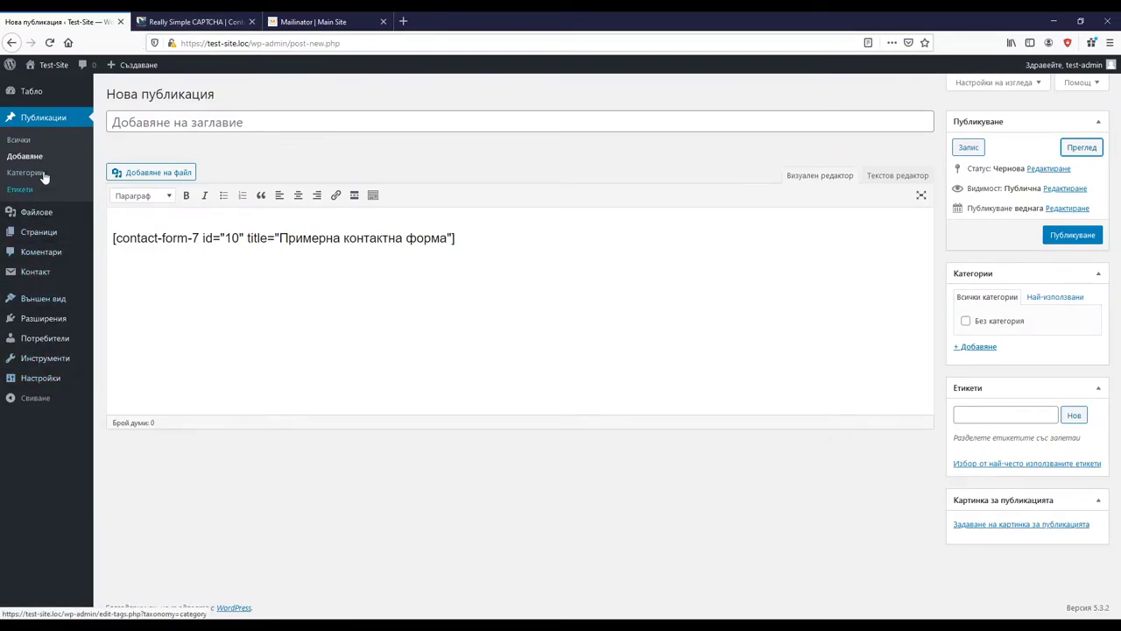
{"action": "mouse_move", "coordinate": [53, 272]}
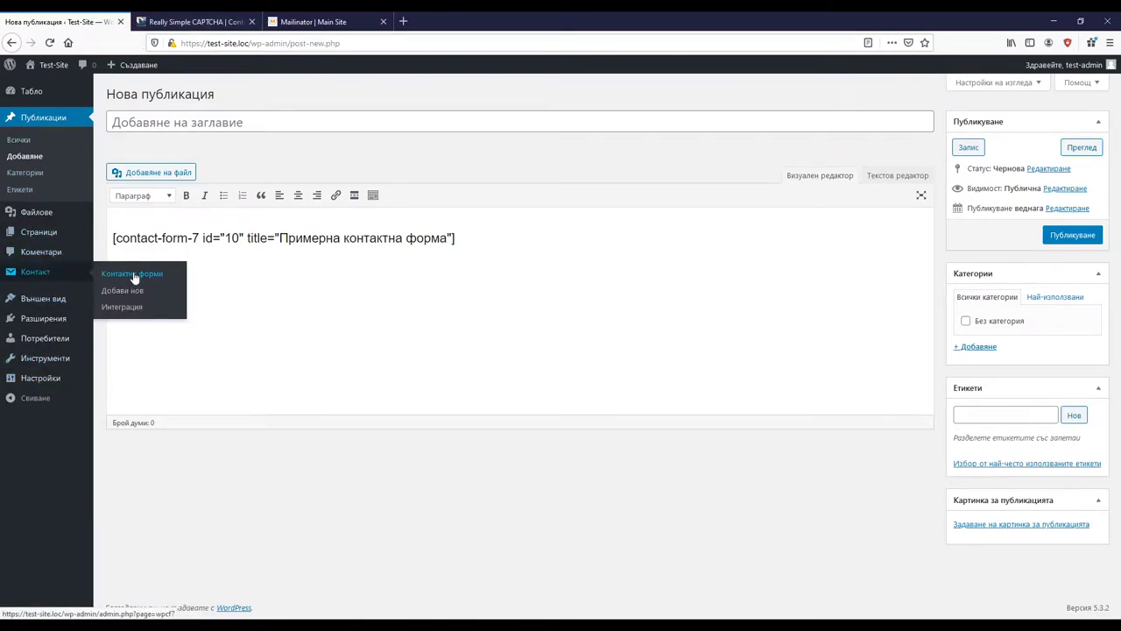
{"action": "left_click", "coordinate": [133, 275]}
{"action": "left_click", "coordinate": [631, 282]}
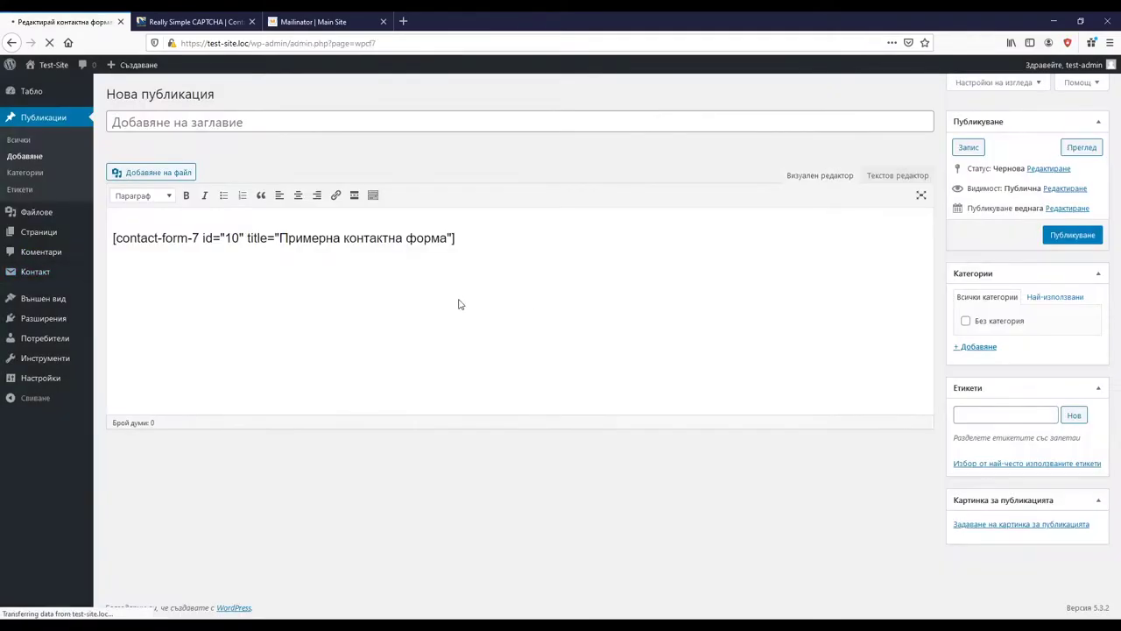
{"action": "left_click", "coordinate": [161, 350]}
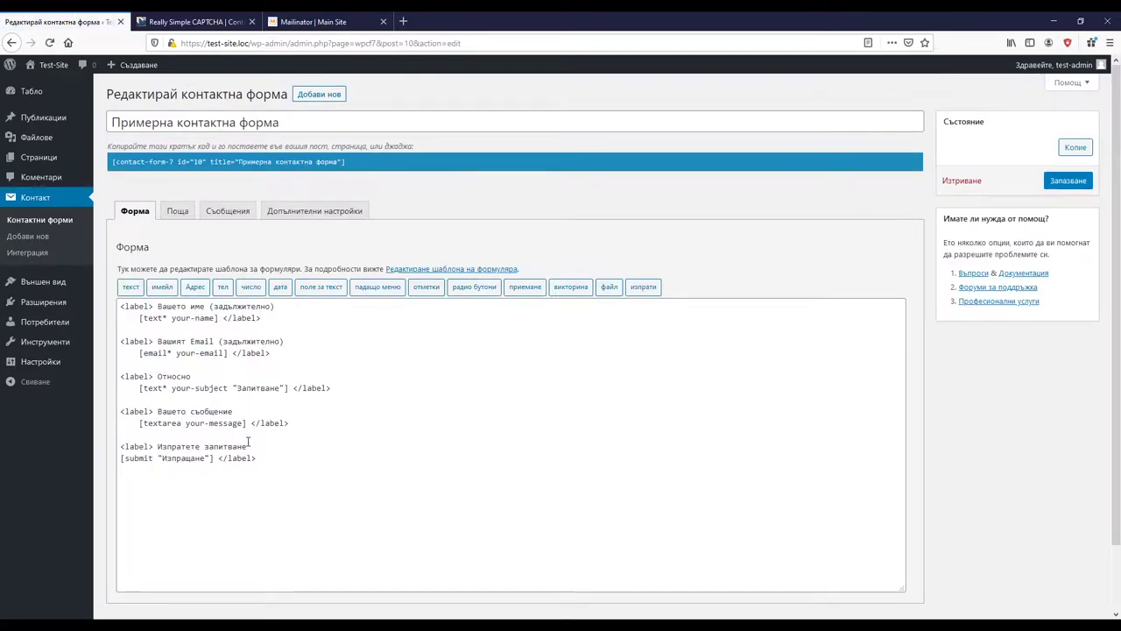
{"action": "left_click", "coordinate": [186, 21]}
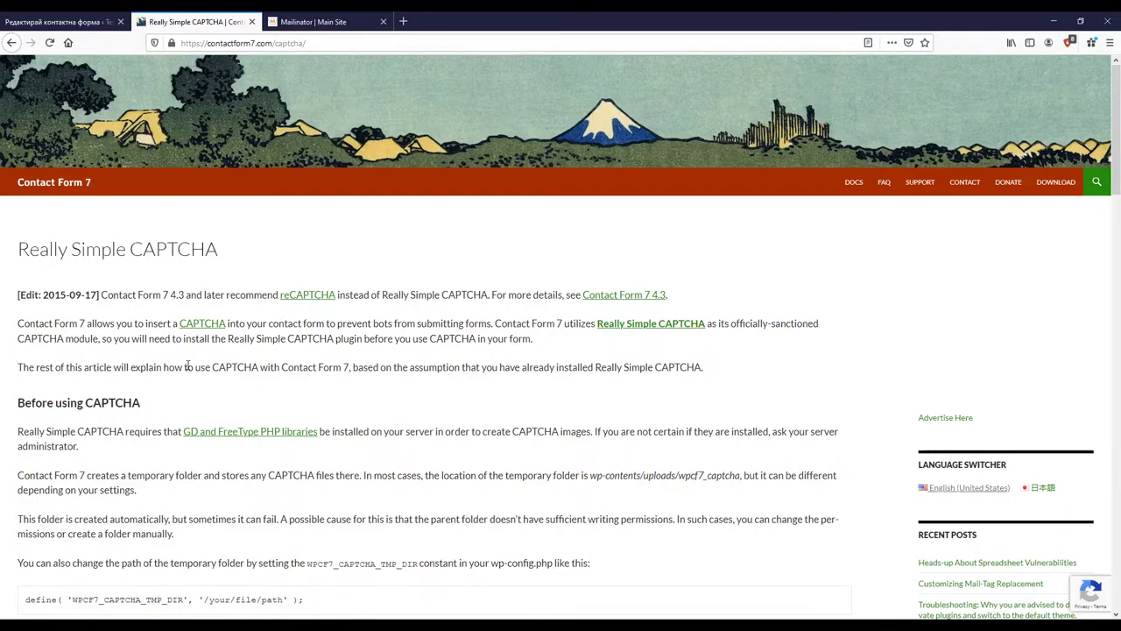
Step: Read the How to use CAPTCHA section, then return to the Примерна контактна форма editor
{"action": "scroll", "coordinate": [113, 361], "scroll_direction": "down", "scroll_amount": 3}
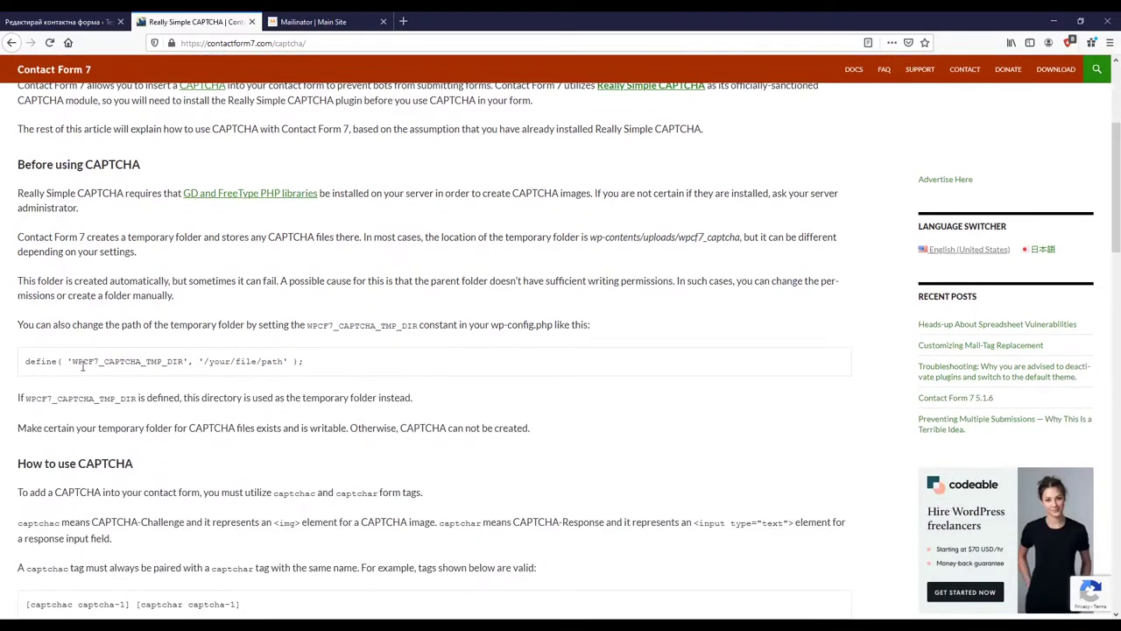
{"action": "scroll", "coordinate": [77, 425], "scroll_direction": "down", "scroll_amount": 2}
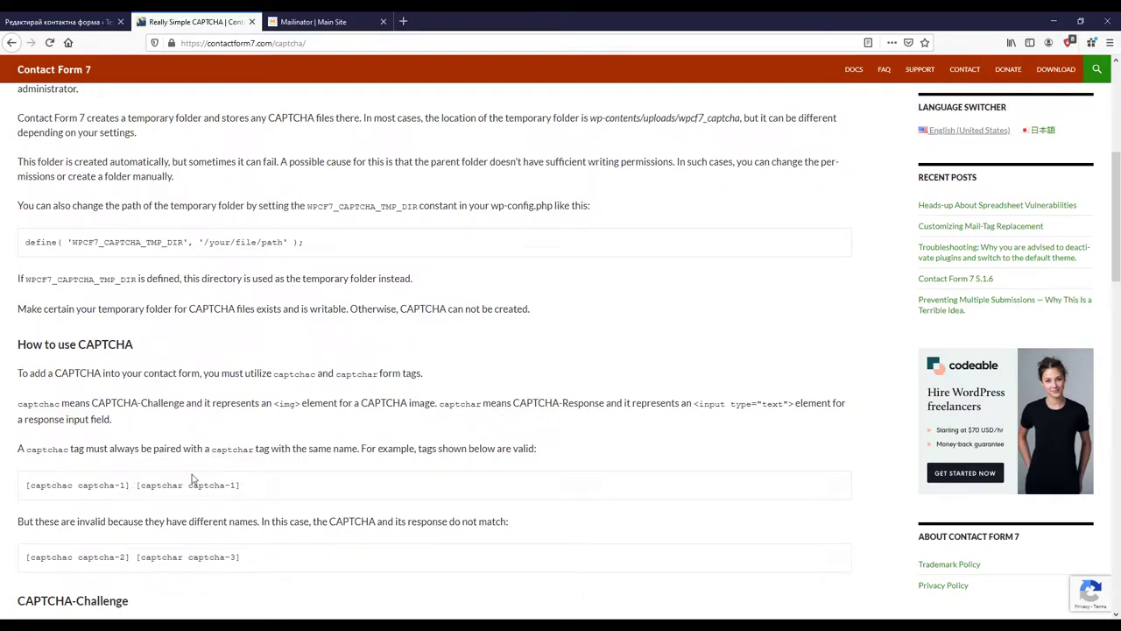
{"action": "left_click", "coordinate": [60, 21]}
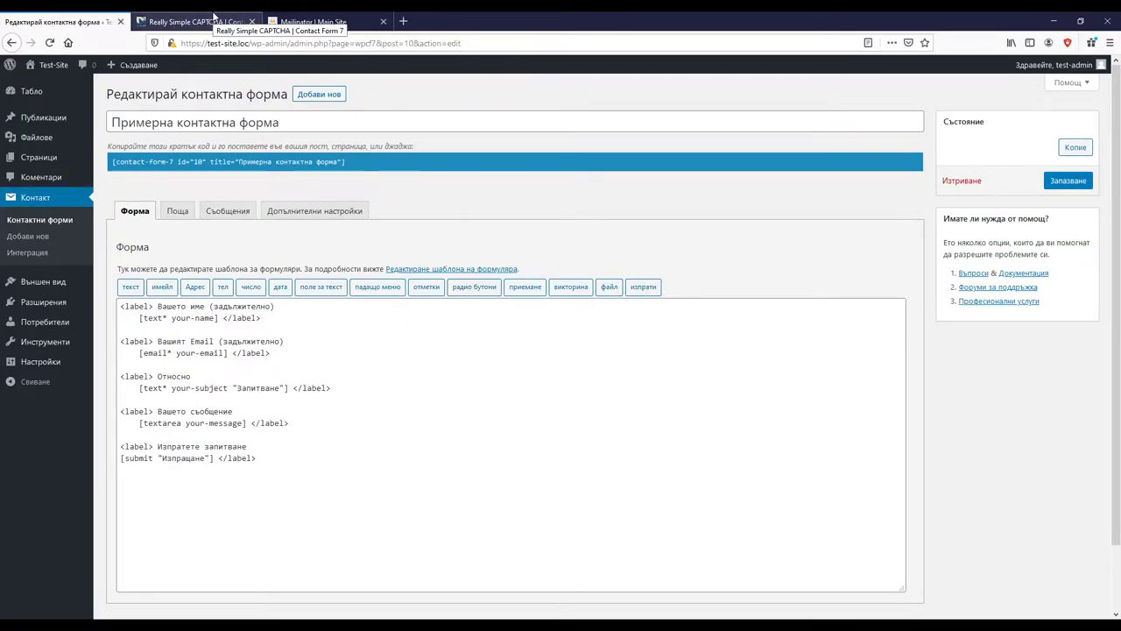
{"action": "left_click", "coordinate": [213, 17]}
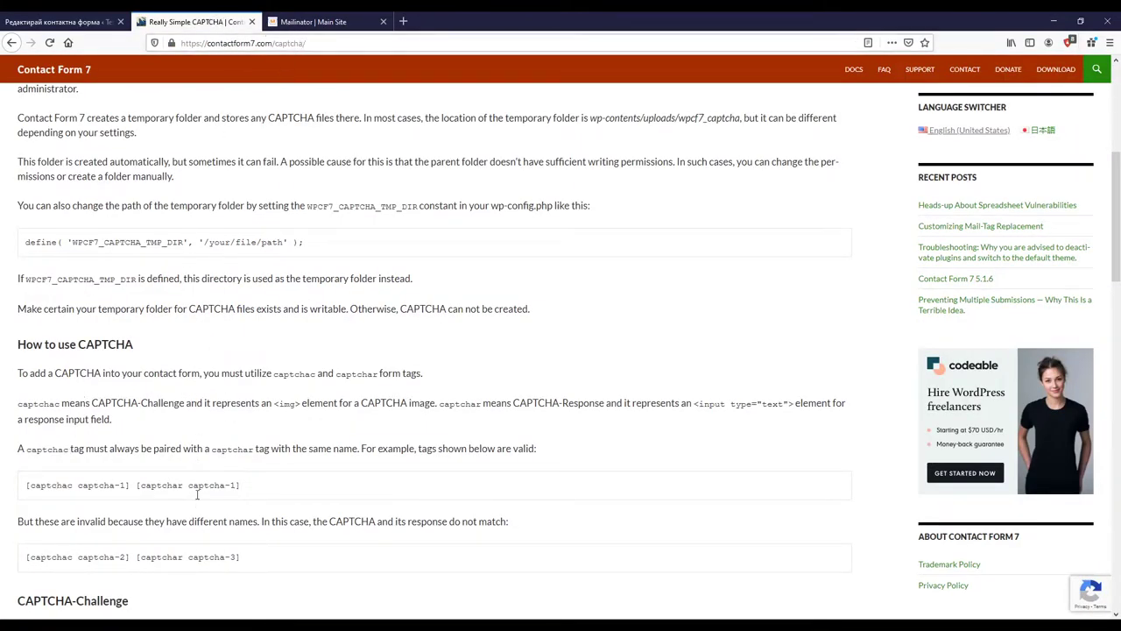
{"action": "left_click", "coordinate": [50, 20]}
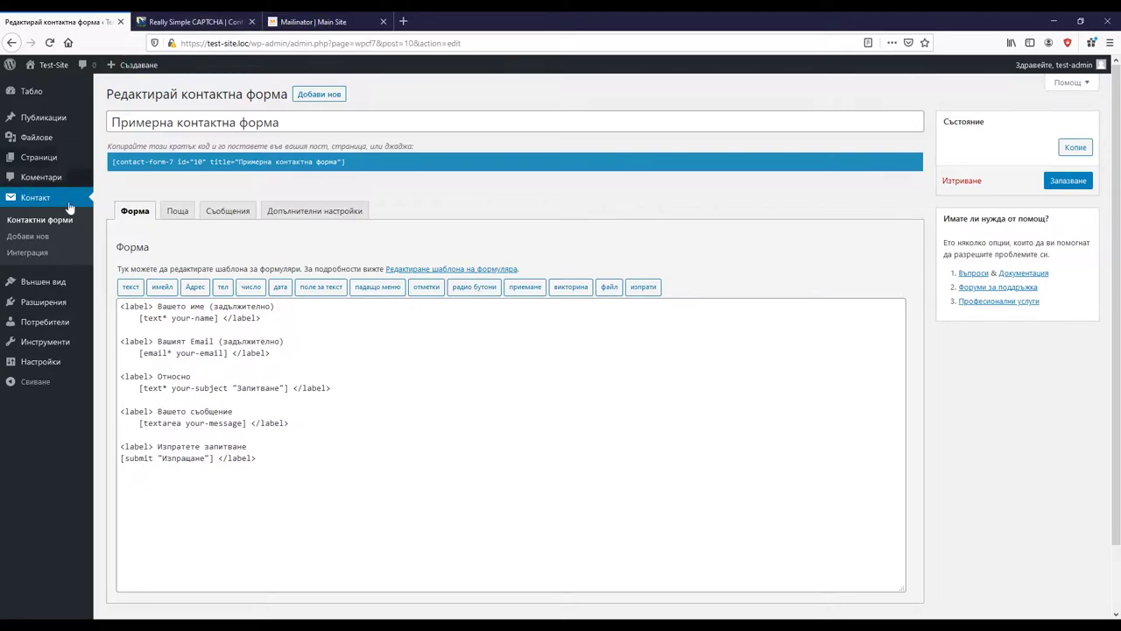
Step: Search new plugins for 'really simple capt' and activate Really Simple CAPTCHA
{"action": "mouse_move", "coordinate": [51, 293]}
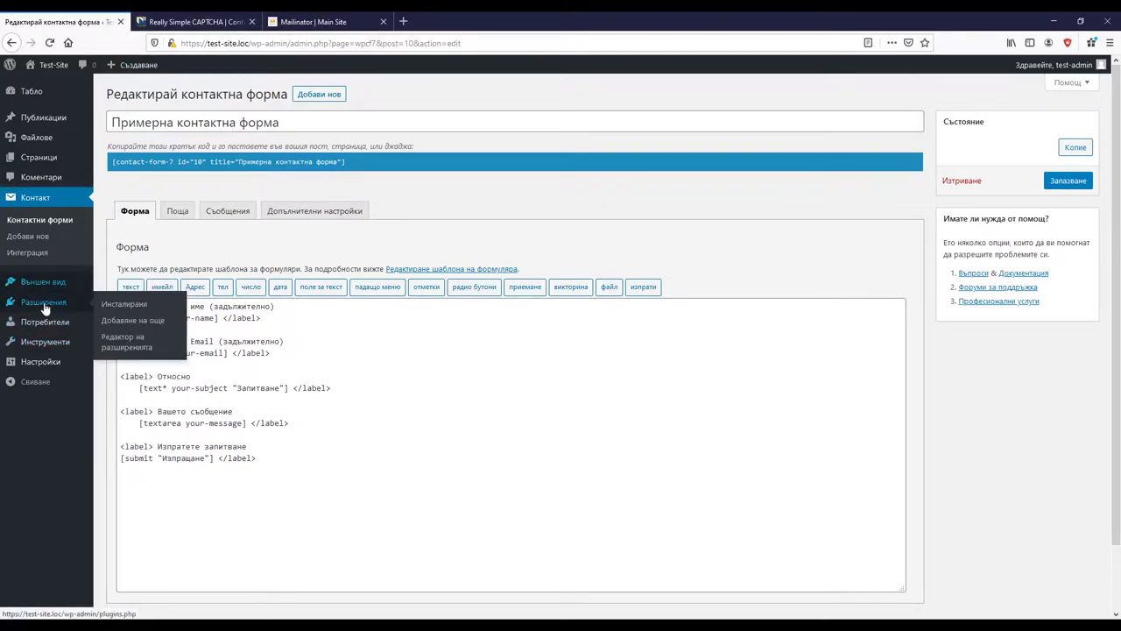
{"action": "left_click", "coordinate": [136, 318]}
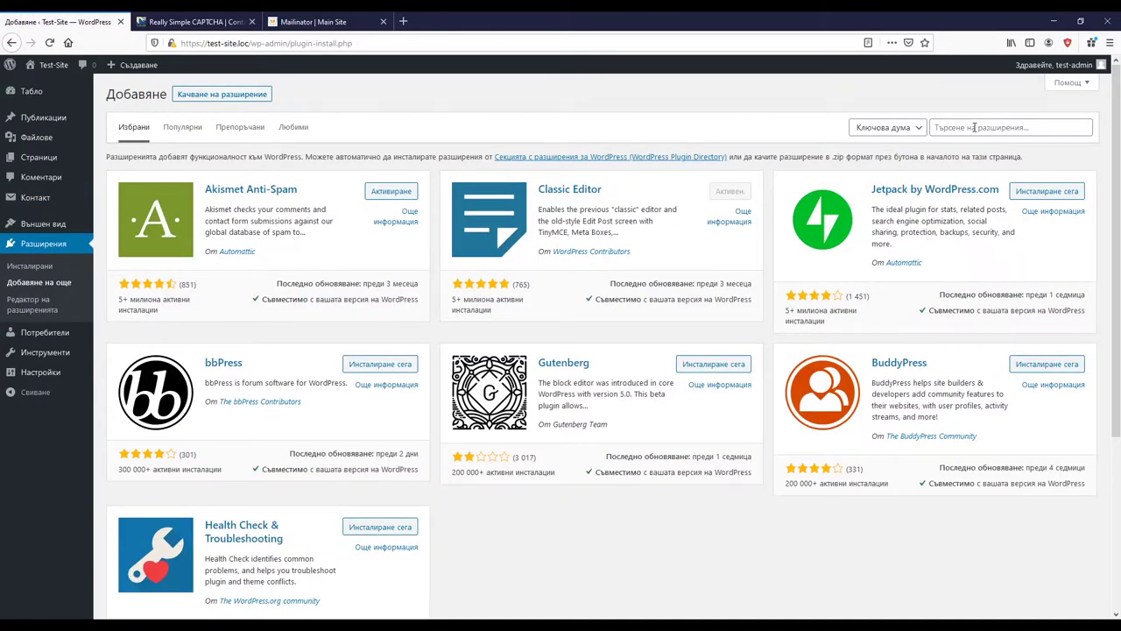
{"action": "left_click", "coordinate": [974, 127]}
{"action": "type", "text": "rea"}
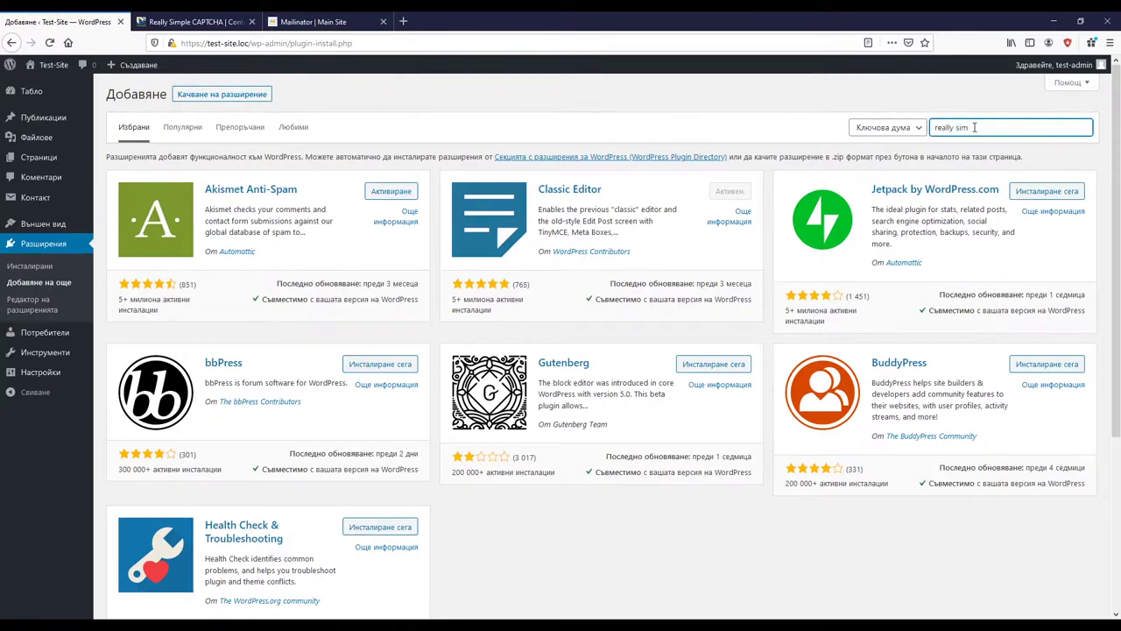
{"action": "type", "text": "lly simple captcha"}
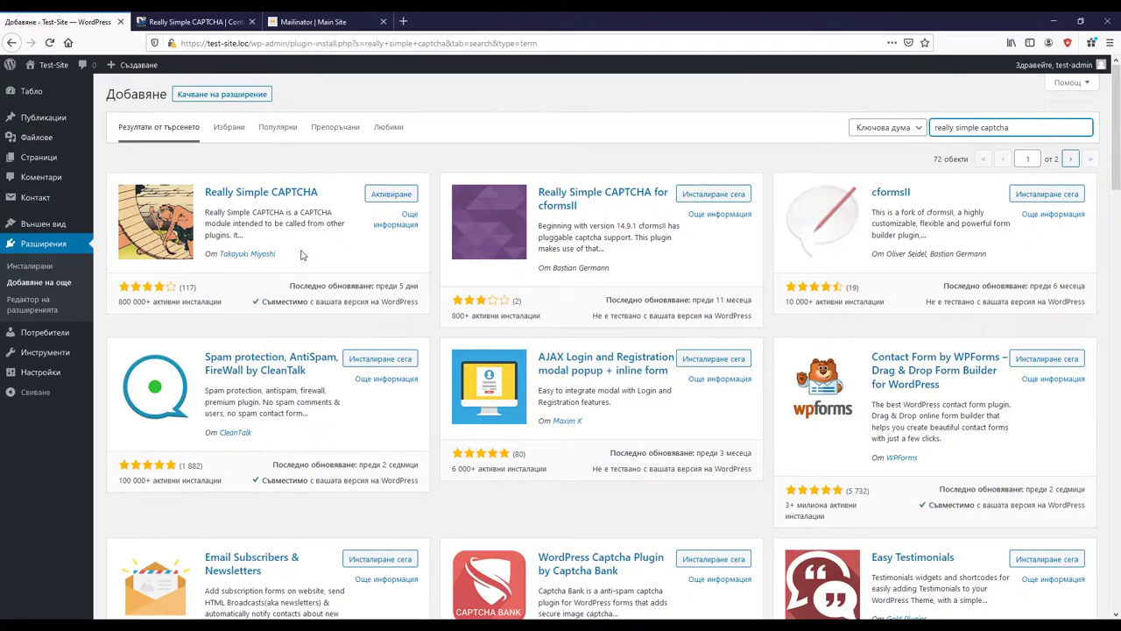
{"action": "left_click", "coordinate": [391, 195]}
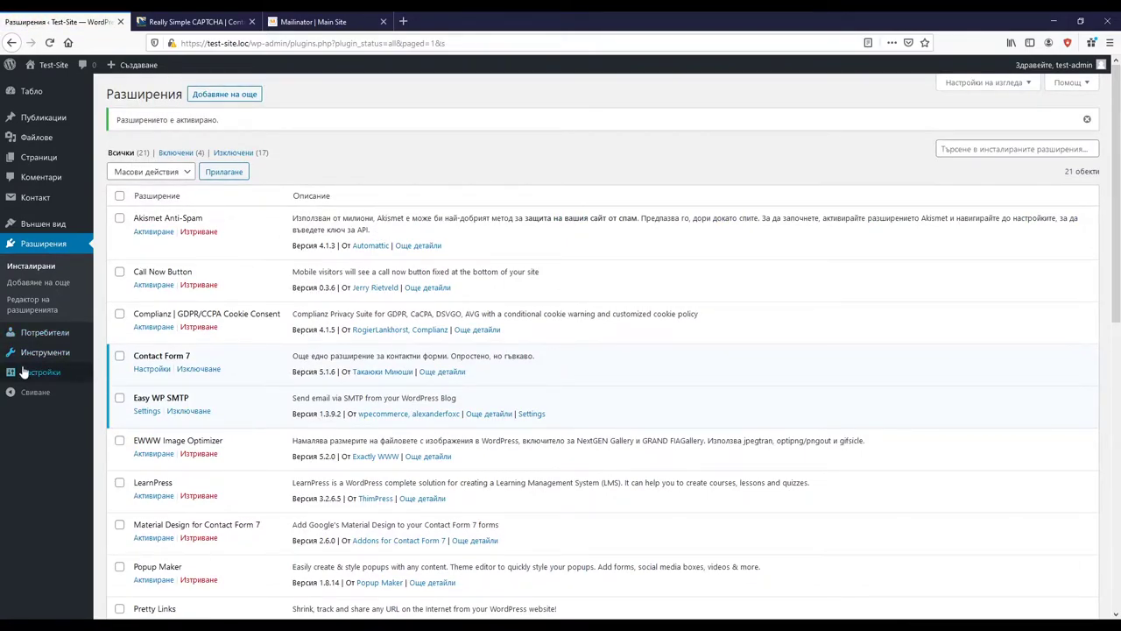
Step: Go to Контакт > Контактни форми to list the contact forms
{"action": "mouse_move", "coordinate": [22, 372]}
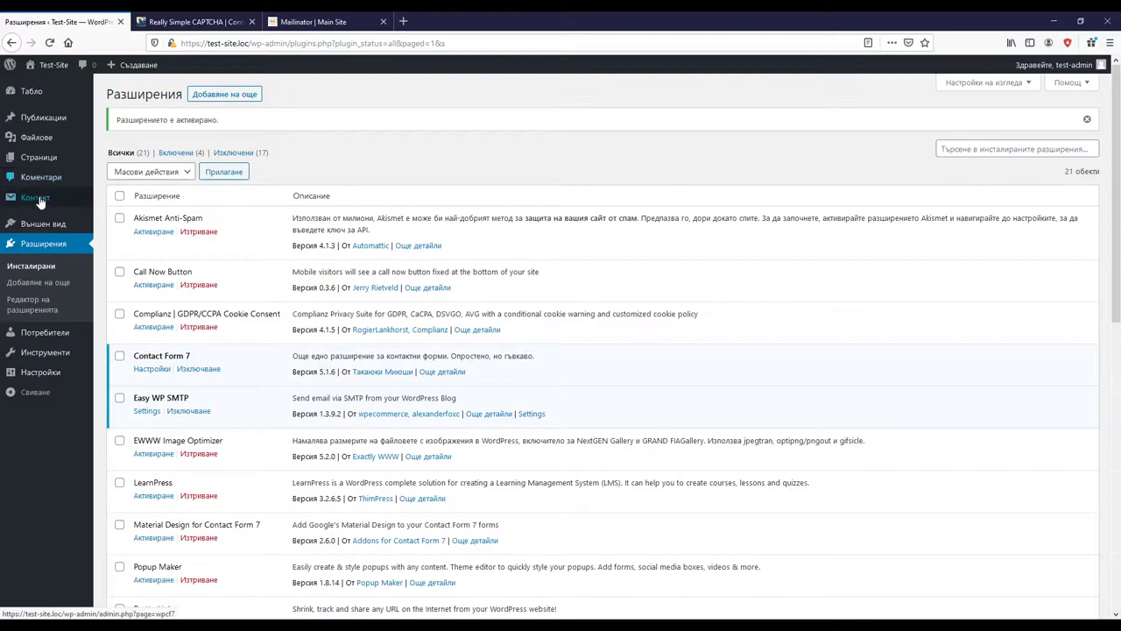
{"action": "mouse_move", "coordinate": [52, 200]}
{"action": "left_click", "coordinate": [136, 201]}
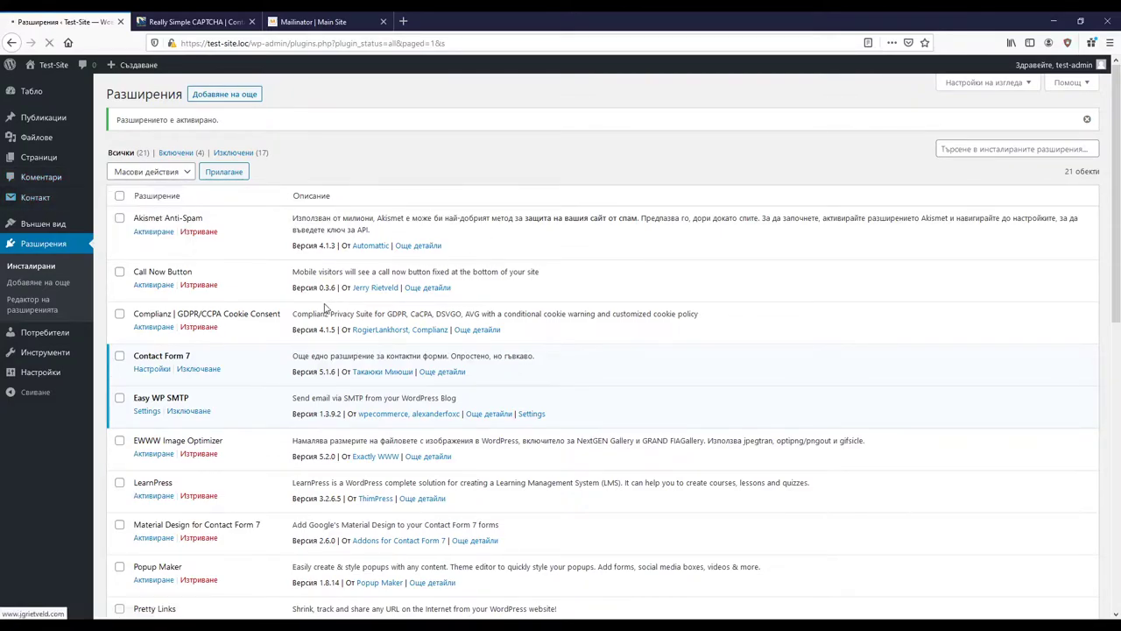
Step: In the sample form, add a label line 'Моля въведете знаците: (задължително)' below the message field
{"action": "left_click", "coordinate": [162, 347]}
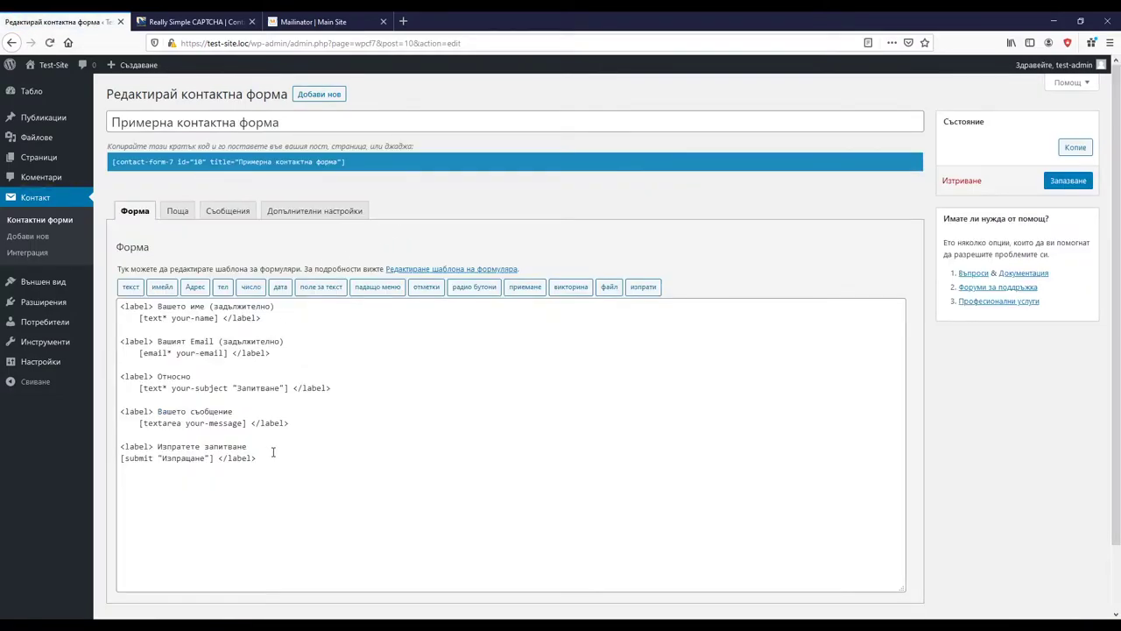
{"action": "left_click", "coordinate": [123, 436]}
{"action": "key", "text": "Return"}
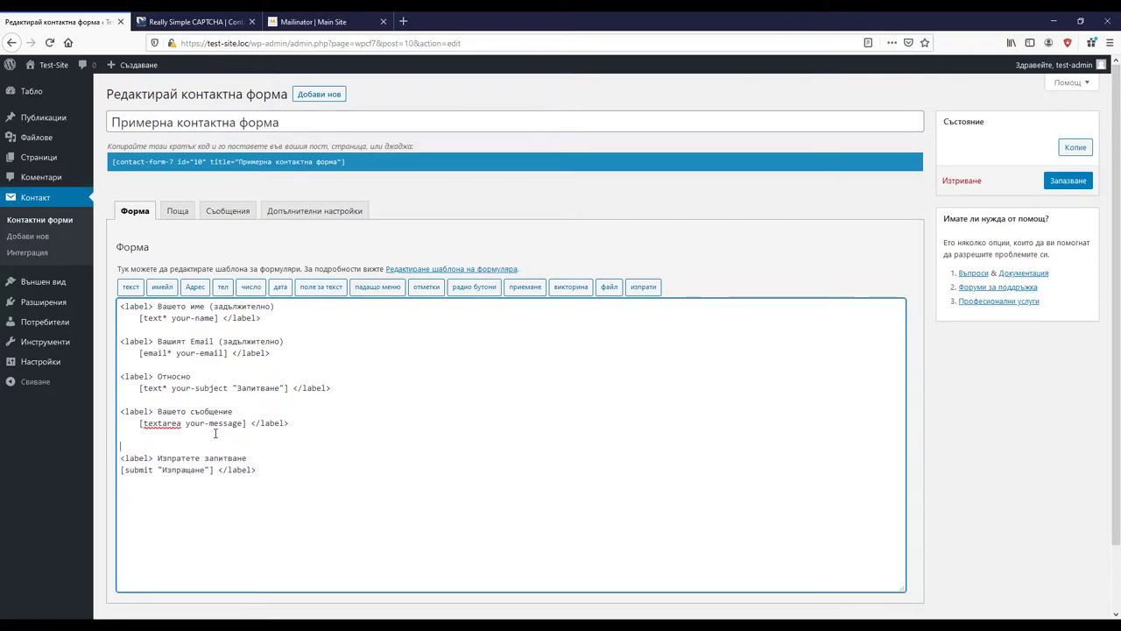
{"action": "key", "text": "Return"}
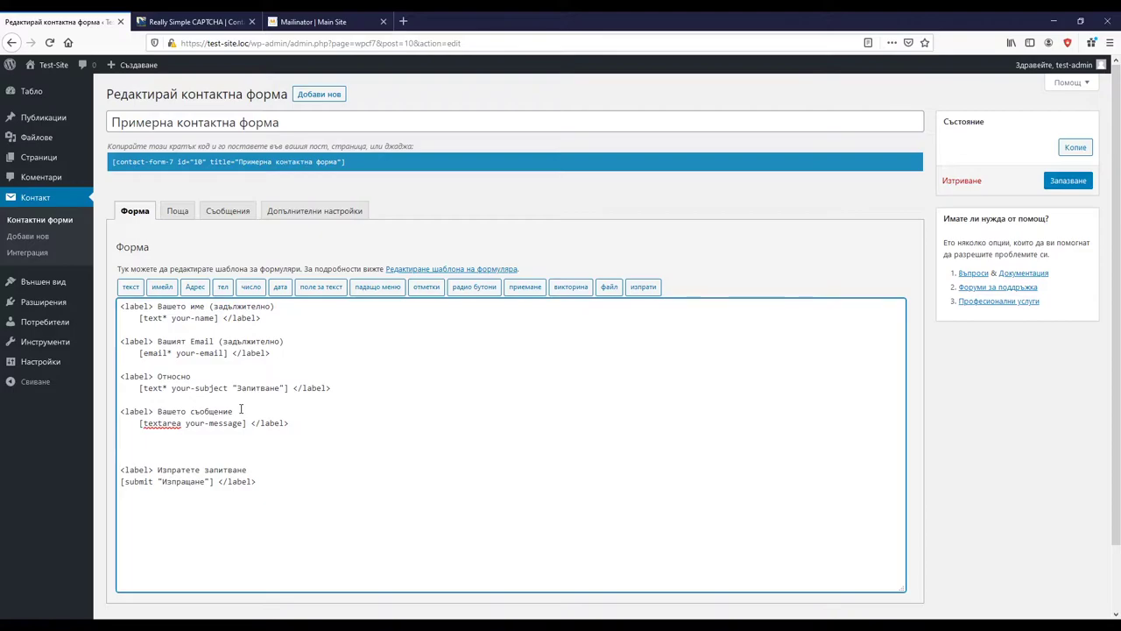
{"action": "left_click_drag", "start_coordinate": [241, 409], "coordinate": [112, 410]}
{"action": "key", "text": "ctrl+c"}
{"action": "left_click", "coordinate": [140, 442]}
{"action": "key", "text": "ctrl+v"}
{"action": "key", "text": "BackSpace"}
{"action": "key", "text": "BackSpace"}
{"action": "key", "text": "BackSpace"}
{"action": "key", "text": "BackSpace"}
{"action": "key", "text": "BackSpace"}
{"action": "key", "text": "BackSpace"}
{"action": "key", "text": "BackSpace"}
{"action": "key", "text": "BackSpace"}
{"action": "key", "text": "BackSpace"}
{"action": "key", "text": "BackSpace"}
{"action": "key", "text": "BackSpace"}
{"action": "key", "text": "BackSpace"}
{"action": "key", "text": "BackSpace"}
{"action": "key", "text": "BackSpace"}
{"action": "key", "text": "BackSpace"}
{"action": "key", "text": "BackSpace"}
{"action": "key", "text": "BackSpace"}
{"action": "type", "text": "Моля въве"}
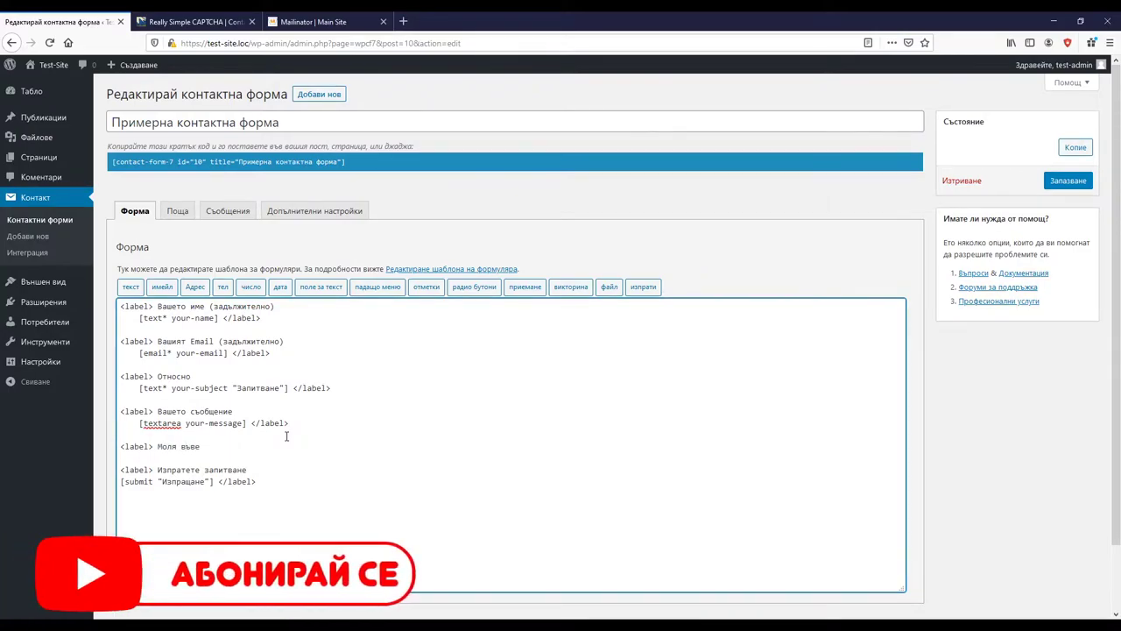
{"action": "type", "text": "дете знаците: (задължително)"}
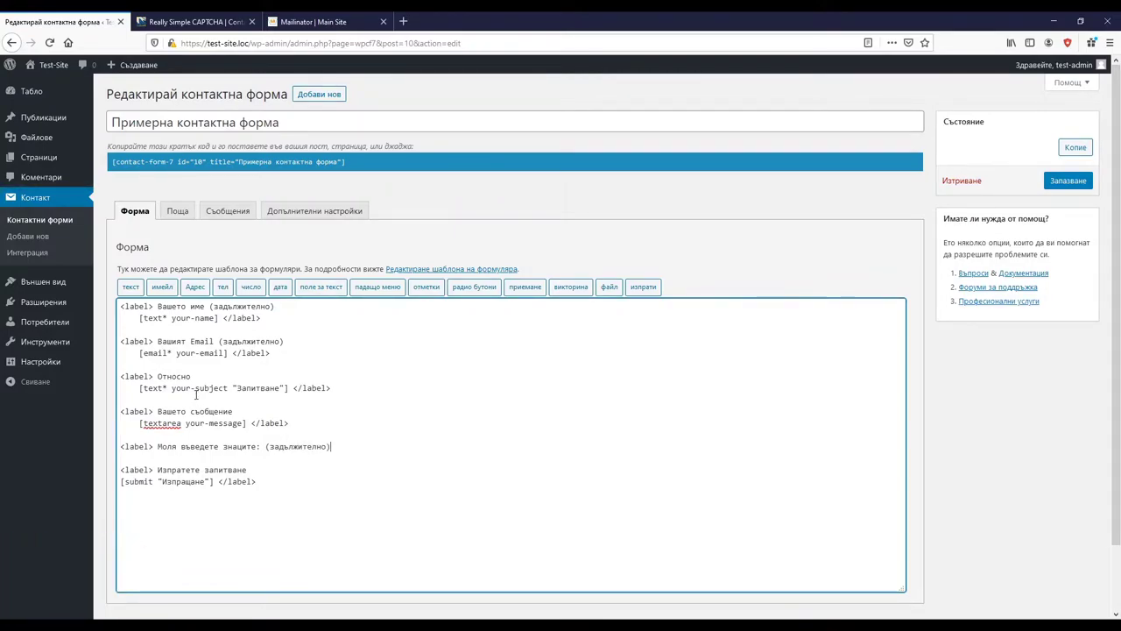
Step: Copy the '(задължително)' marker from the Email label onto the Относно label
{"action": "left_click_drag", "start_coordinate": [284, 343], "coordinate": [219, 343]}
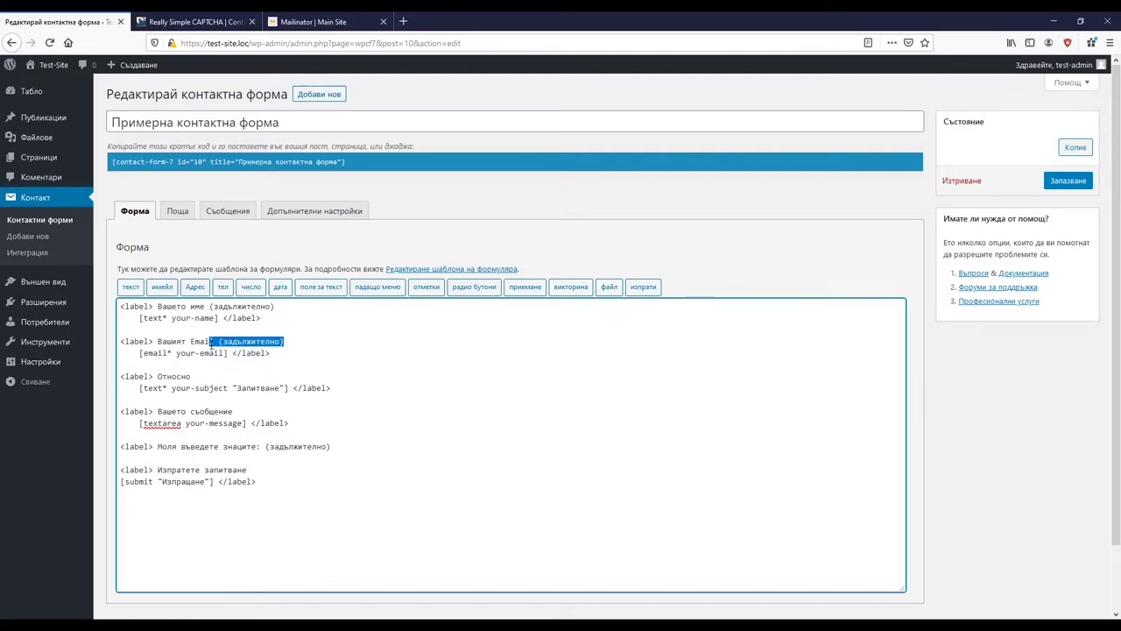
{"action": "left_click", "coordinate": [211, 377]}
{"action": "key", "text": "ctrl+v"}
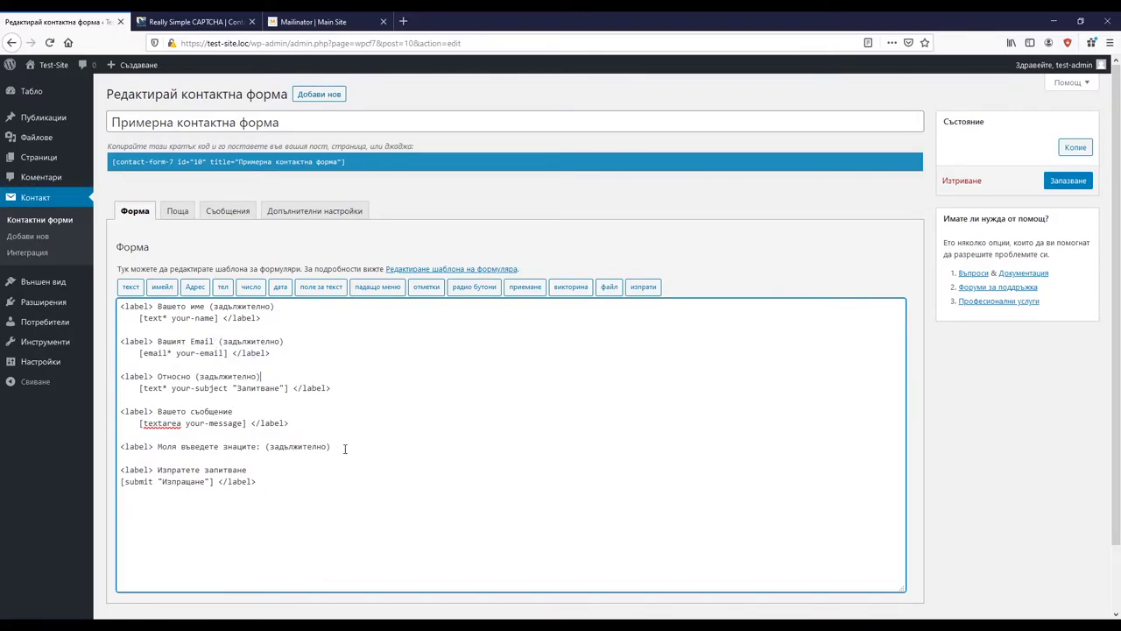
Step: Paste the [captchac captcha-1] [captchar captcha-1] pair under the prompt, close with <label>, and save
{"action": "left_click", "coordinate": [347, 448]}
{"action": "key", "text": "Return"}
{"action": "key", "text": "ctrl+Tab"}
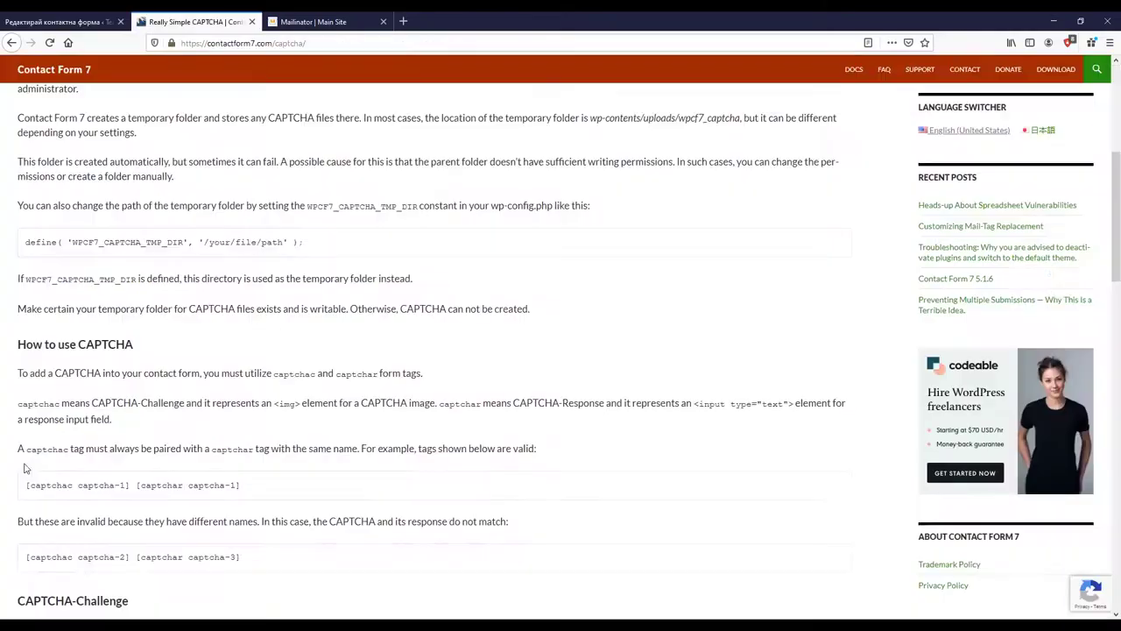
{"action": "left_click_drag", "start_coordinate": [26, 483], "coordinate": [243, 492]}
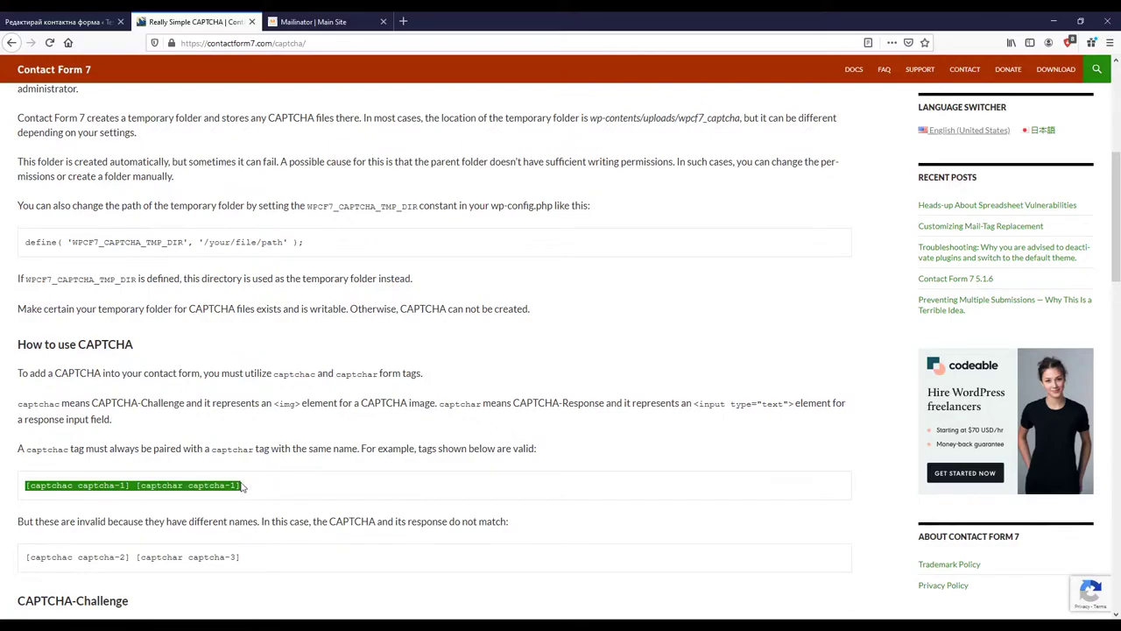
{"action": "left_click", "coordinate": [61, 21]}
{"action": "left_click", "coordinate": [131, 458]}
{"action": "key", "text": "ctrl+v"}
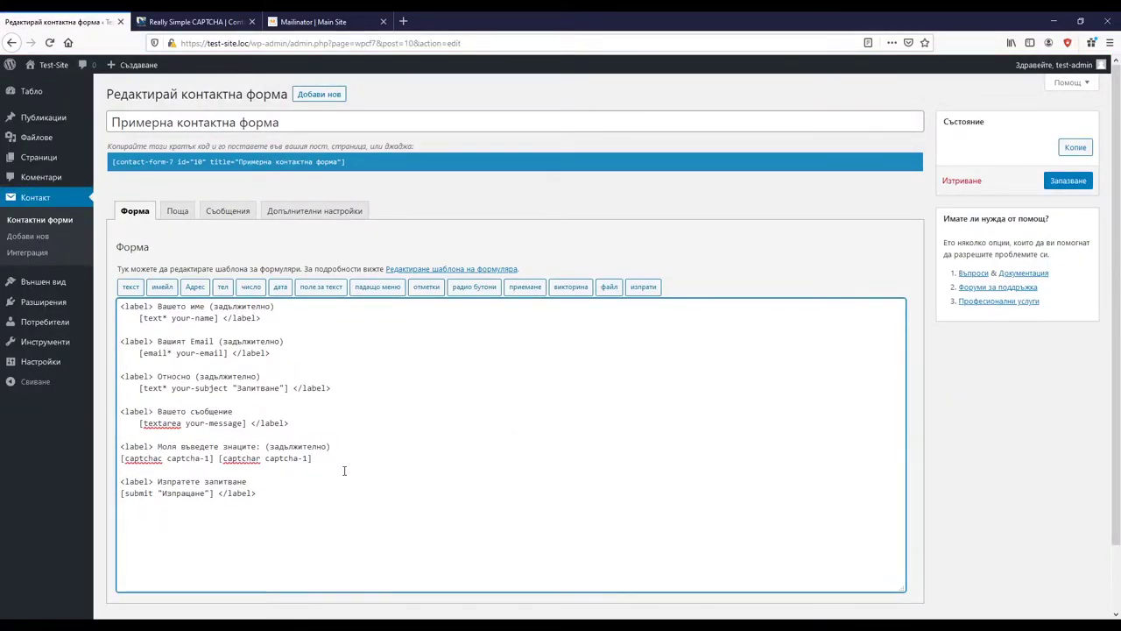
{"action": "type", "text": "<label>"}
{"action": "left_click", "coordinate": [1077, 180]}
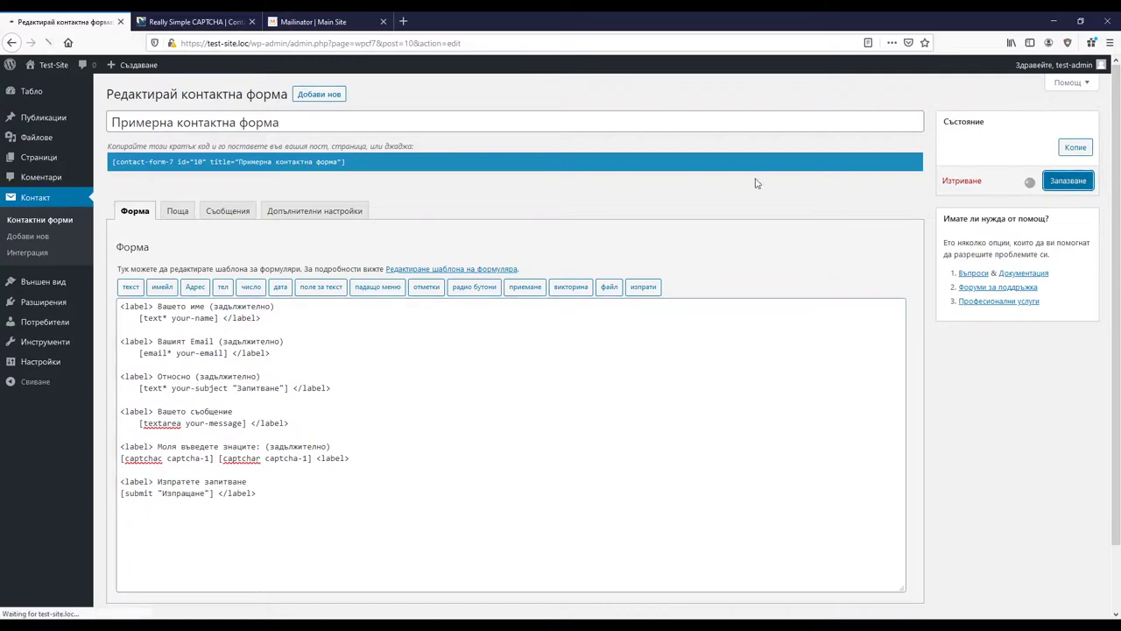
Step: Paste the contact form's shortcode into a new post
{"action": "left_click", "coordinate": [356, 196]}
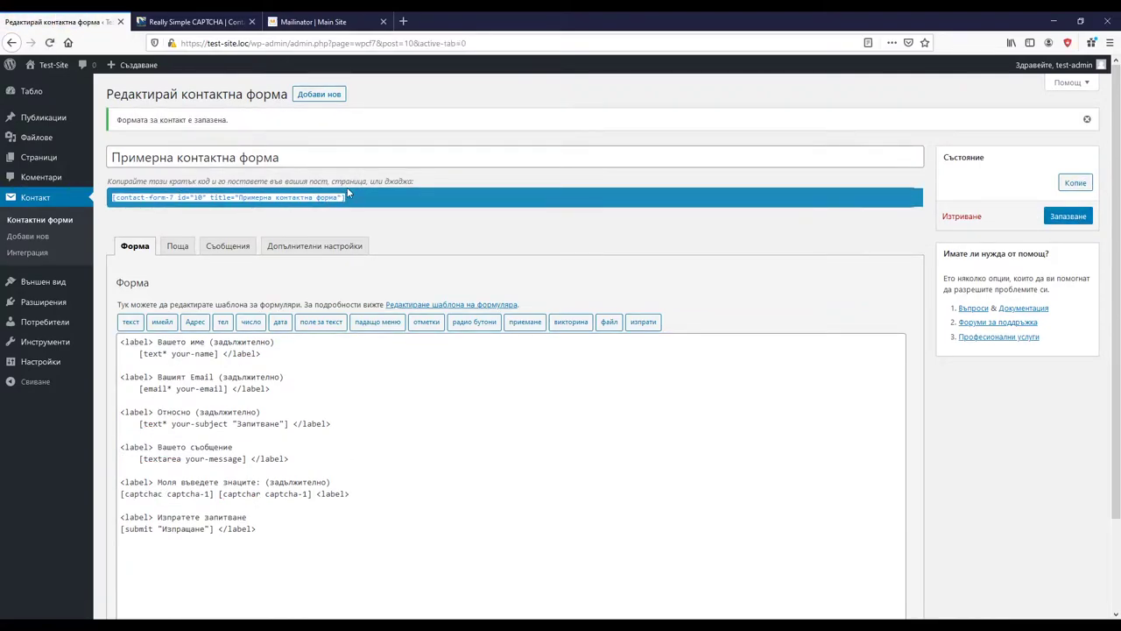
{"action": "mouse_move", "coordinate": [52, 73]}
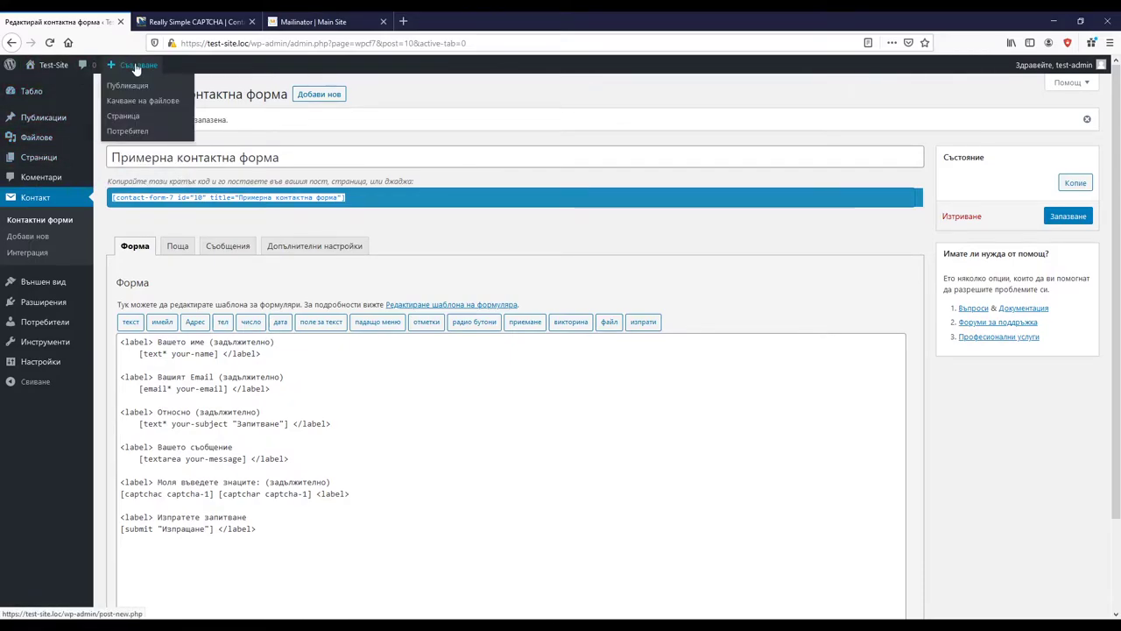
{"action": "middle_click", "coordinate": [123, 83]}
{"action": "left_click", "coordinate": [154, 18]}
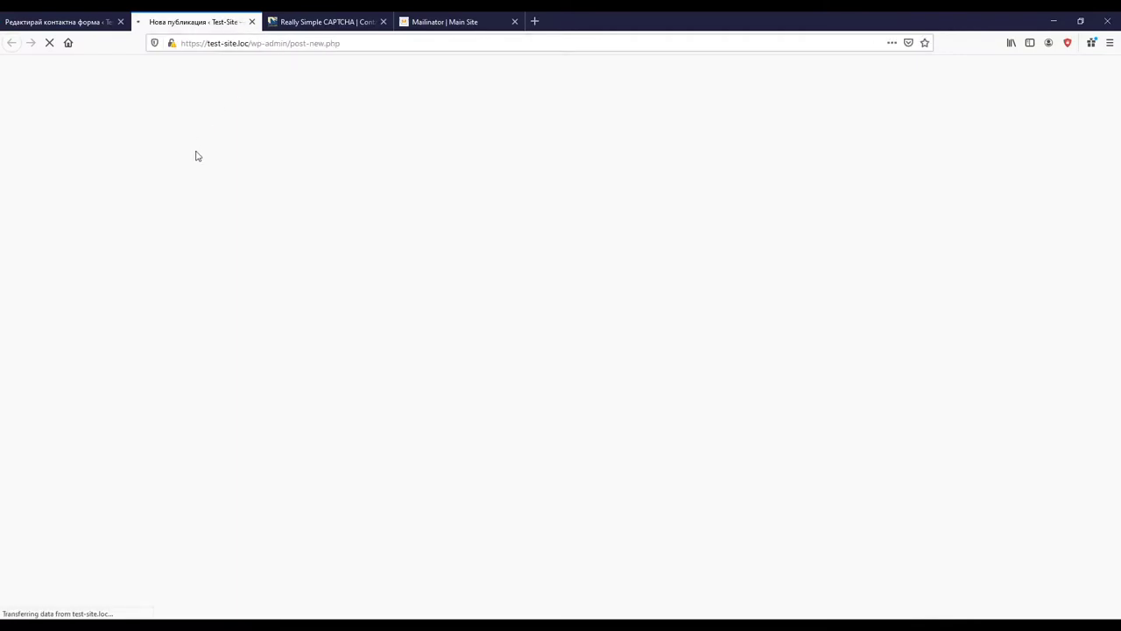
{"action": "key", "text": "ctrl+v"}
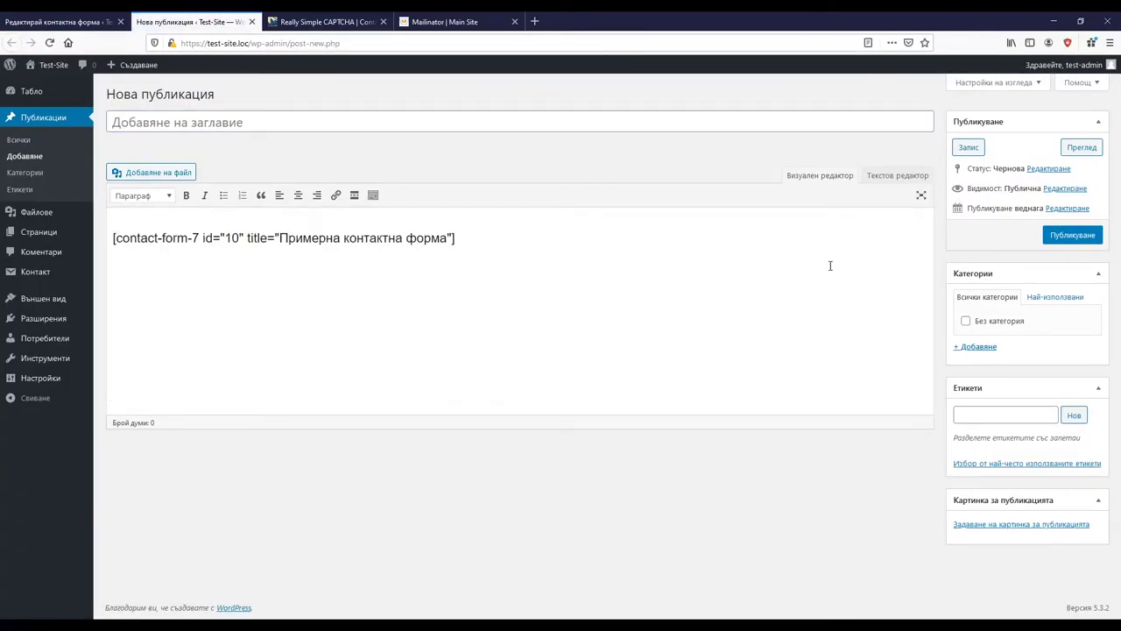
Step: Preview the post and scroll down to the form's CAPTCHA
{"action": "left_click", "coordinate": [1082, 147]}
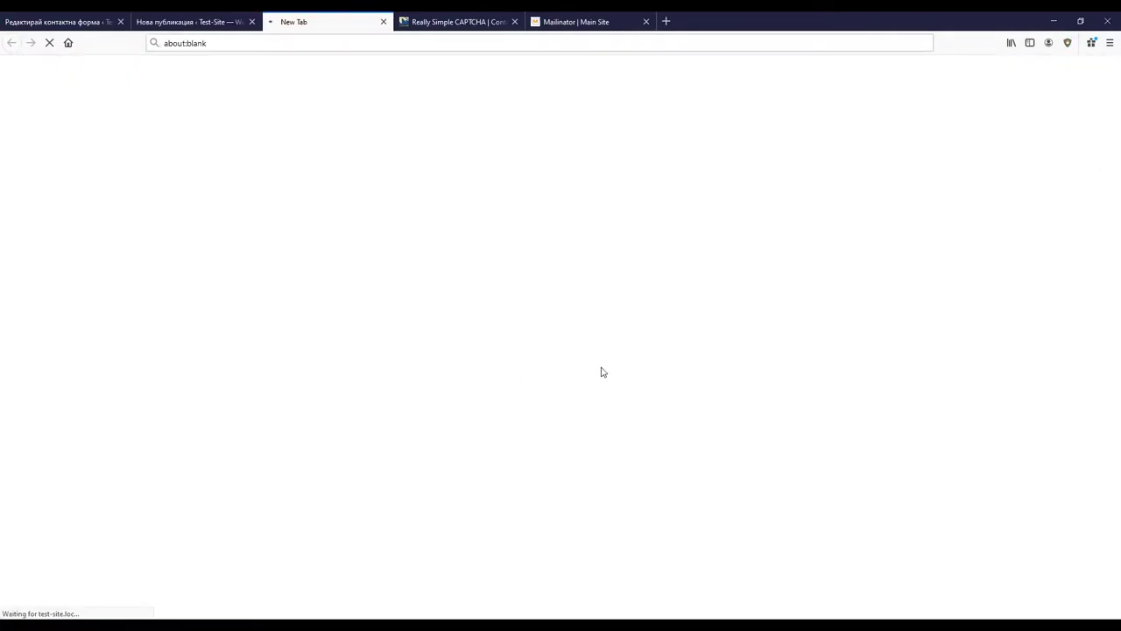
{"action": "scroll", "coordinate": [629, 298], "scroll_direction": "down", "scroll_amount": 4}
{"action": "scroll", "coordinate": [628, 292], "scroll_direction": "down", "scroll_amount": 1}
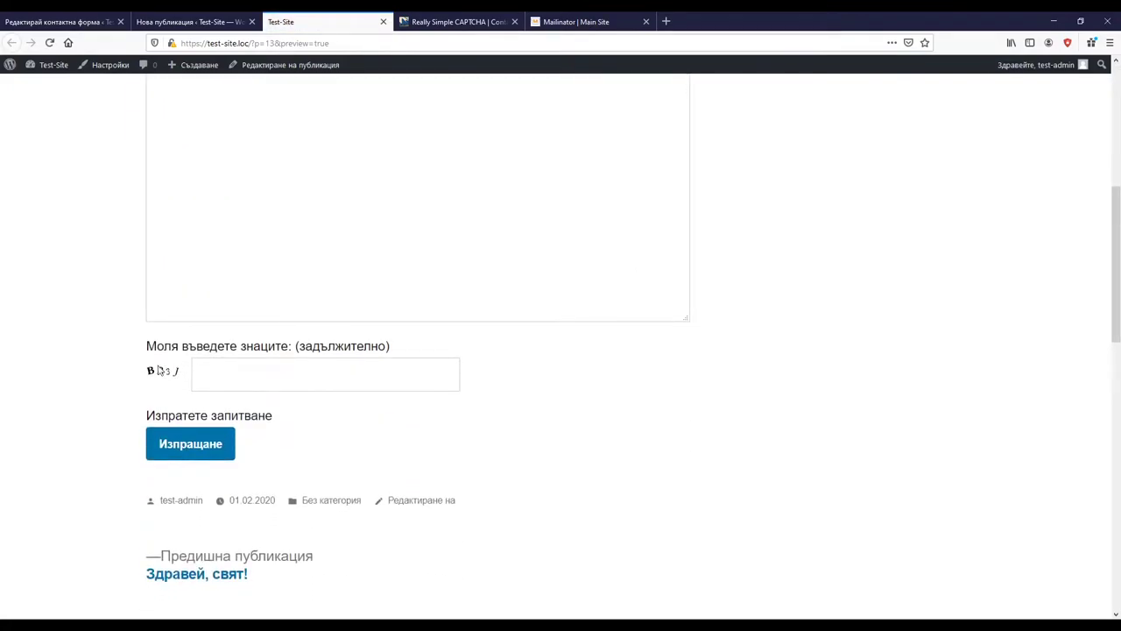
Step: Submit the empty form, then clear the Относно field and submit again
{"action": "left_click", "coordinate": [174, 455]}
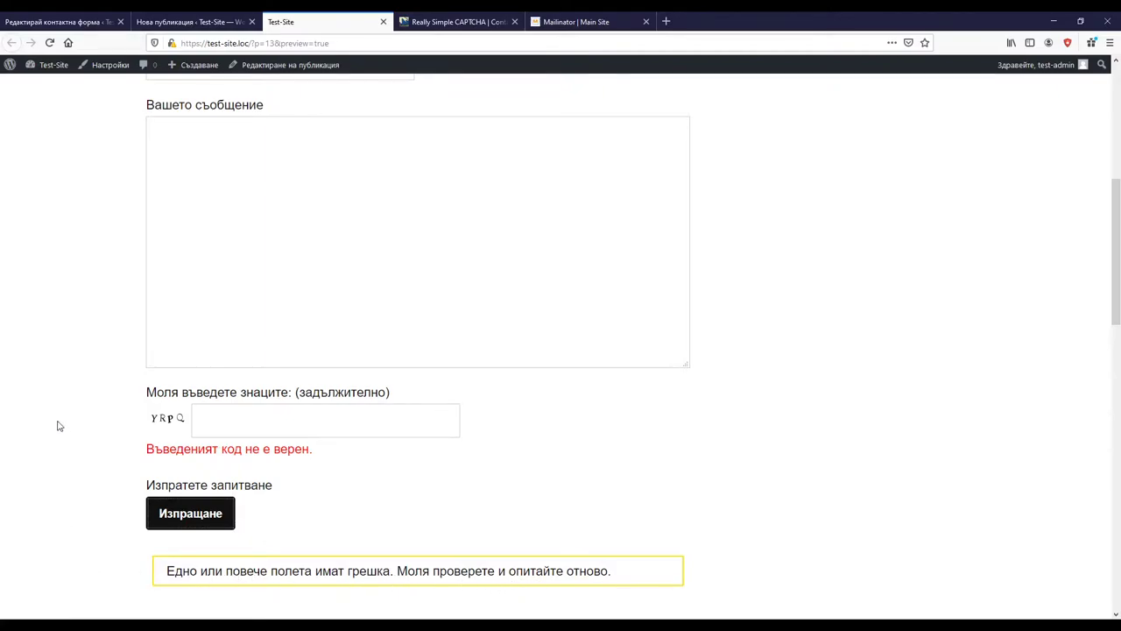
{"action": "scroll", "coordinate": [58, 426], "scroll_direction": "up", "scroll_amount": 5}
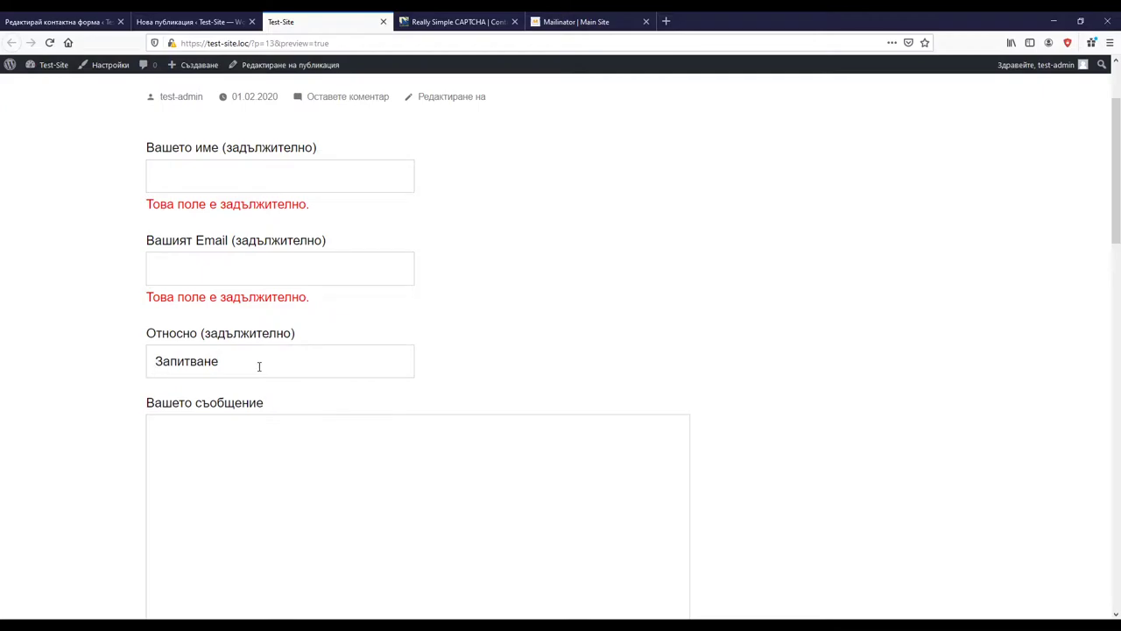
{"action": "left_click_drag", "start_coordinate": [248, 367], "coordinate": [4, 361]}
{"action": "key", "text": "BackSpace"}
{"action": "scroll", "coordinate": [70, 413], "scroll_direction": "down", "scroll_amount": 4}
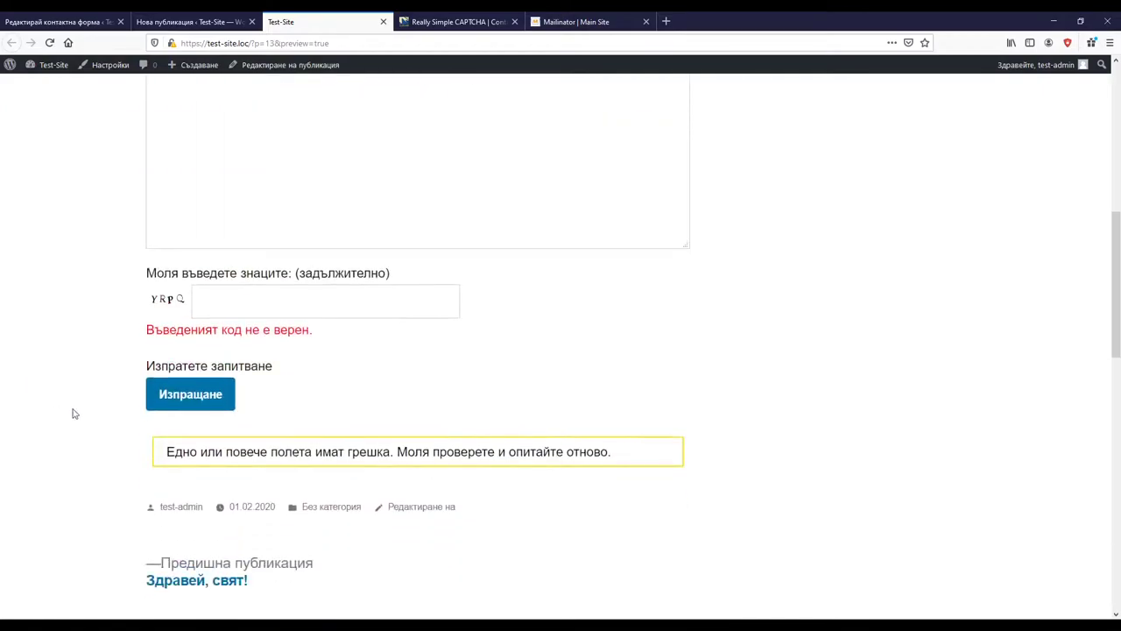
{"action": "left_click", "coordinate": [163, 397]}
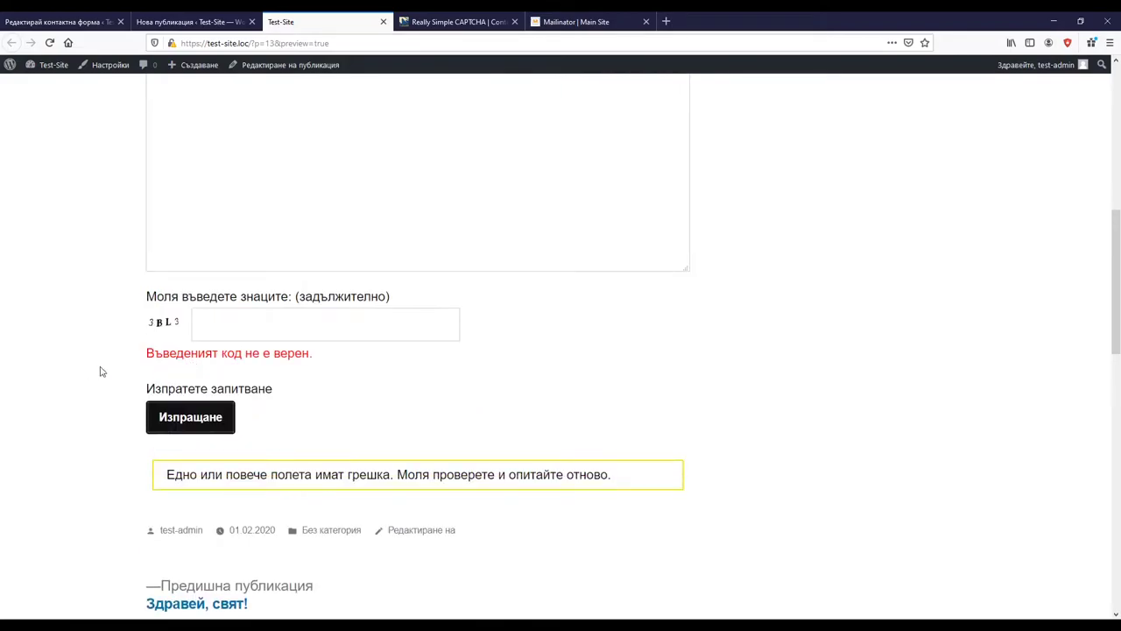
Step: Check the validation errors, then go back to the form editor's template
{"action": "scroll", "coordinate": [135, 363], "scroll_direction": "up", "scroll_amount": 3}
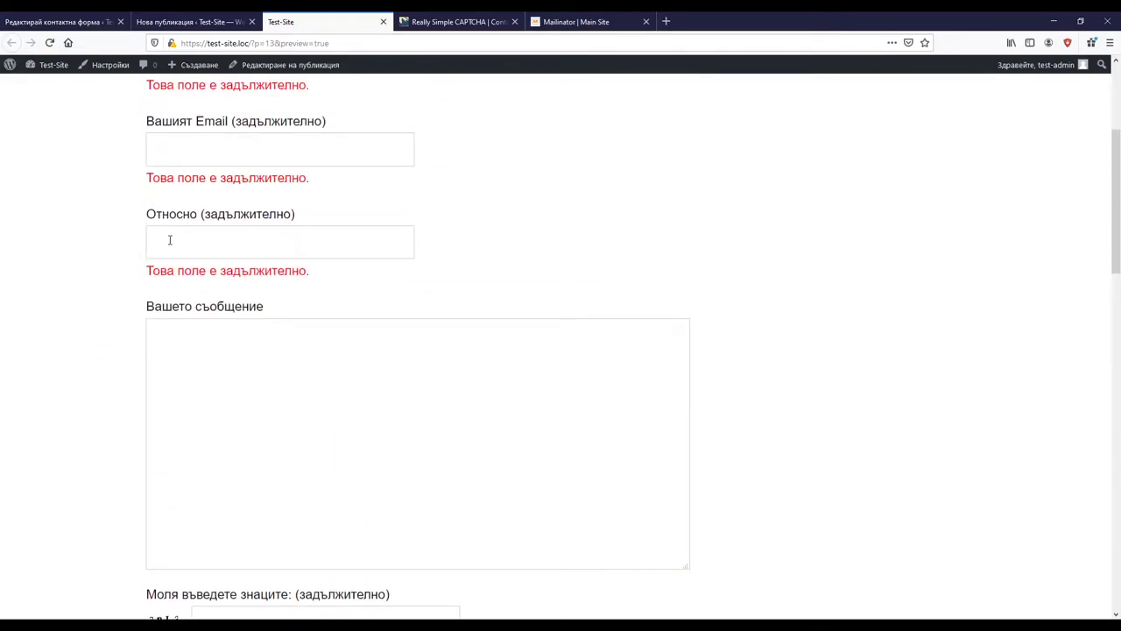
{"action": "scroll", "coordinate": [170, 239], "scroll_direction": "up", "scroll_amount": 2}
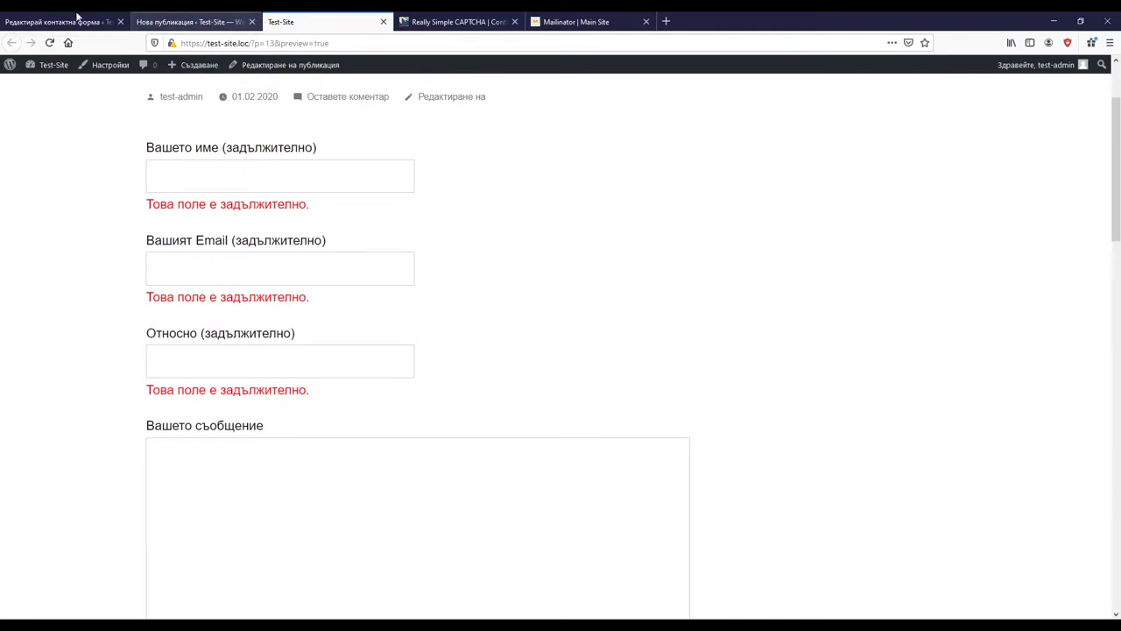
{"action": "left_click", "coordinate": [112, 16]}
{"action": "left_click", "coordinate": [359, 444]}
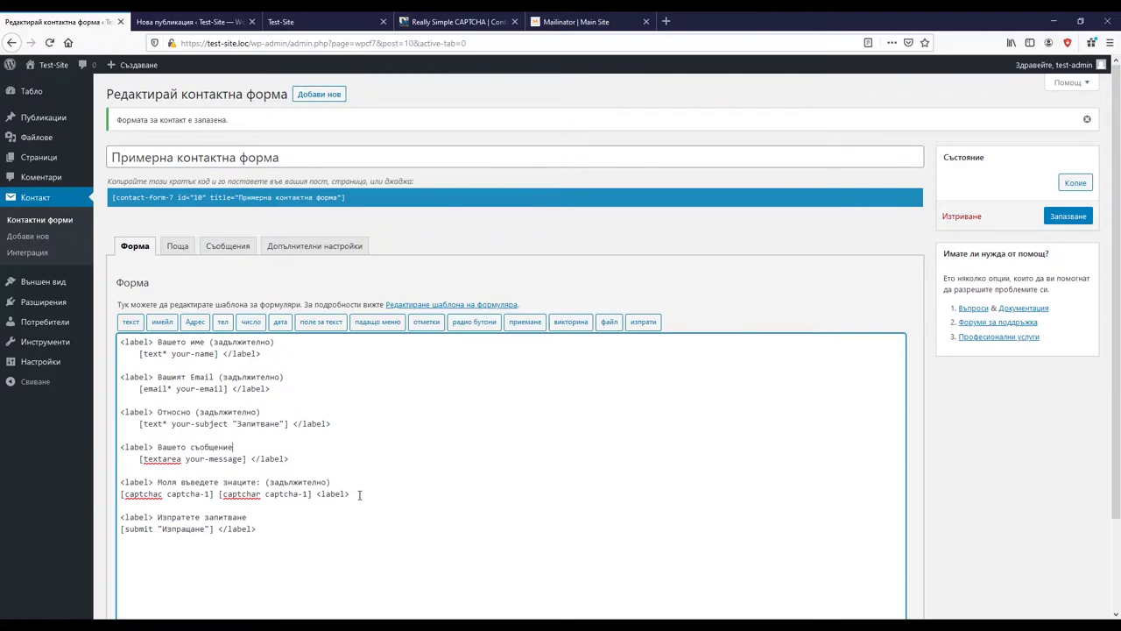
Step: Add a blank line after the [captchac captcha-1] [captchar captcha-1] line
{"action": "left_click", "coordinate": [415, 494]}
{"action": "key", "text": "Return"}
{"action": "key", "text": "Return"}
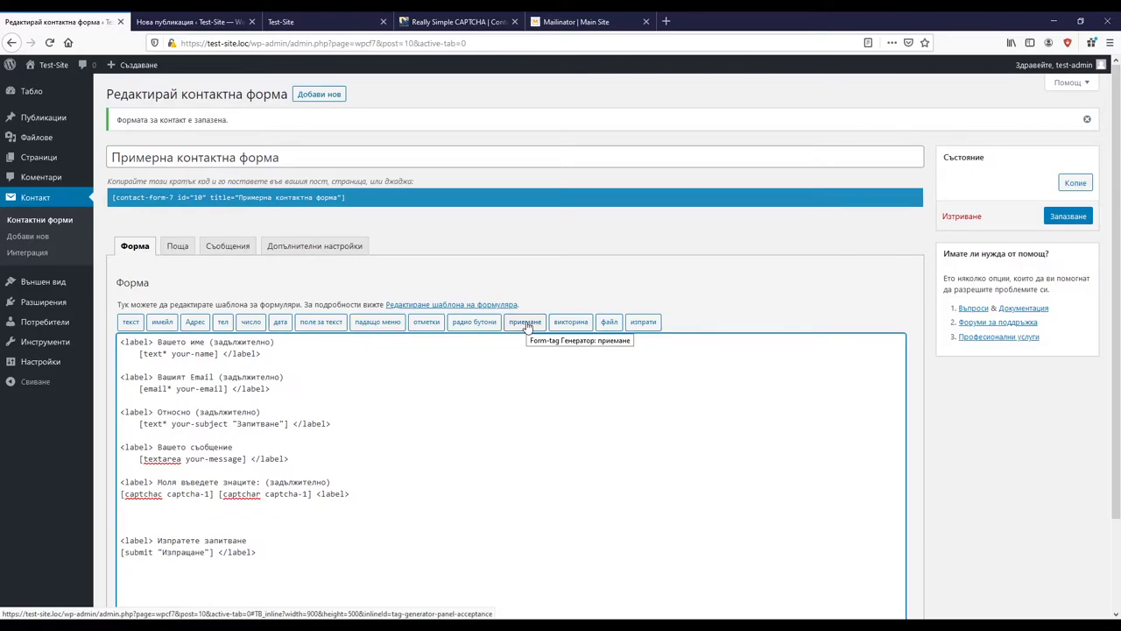
Step: Generate a required acceptance tag, [acceptance acceptance-117], with the приемане tag generator
{"action": "left_click", "coordinate": [526, 323]}
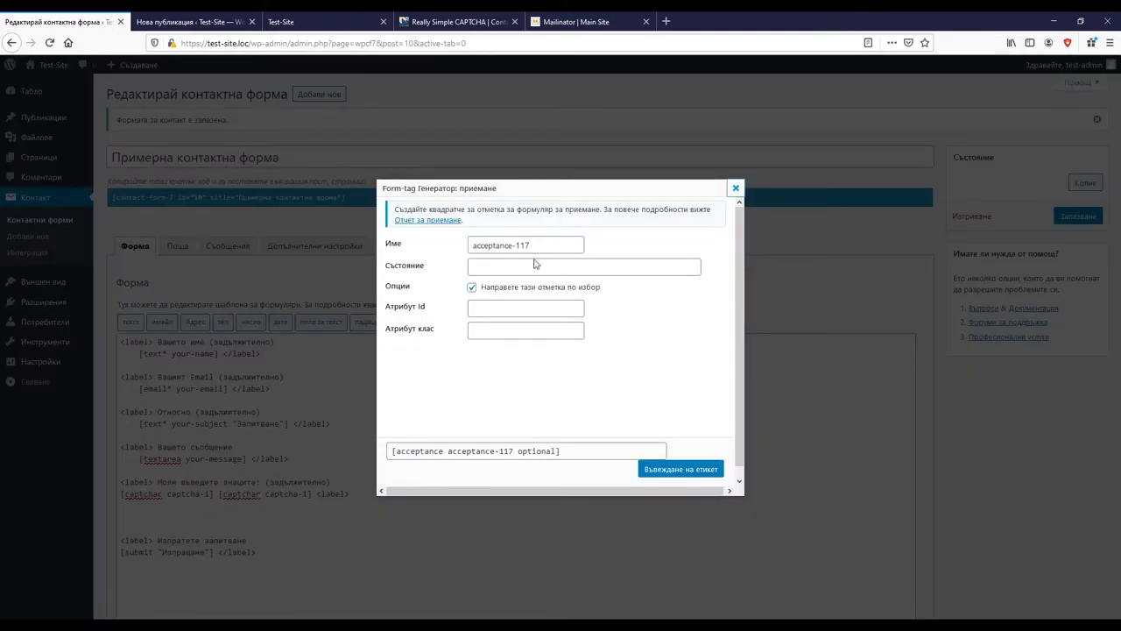
{"action": "left_click", "coordinate": [471, 287]}
{"action": "scroll", "coordinate": [445, 326], "scroll_direction": "down", "scroll_amount": 1}
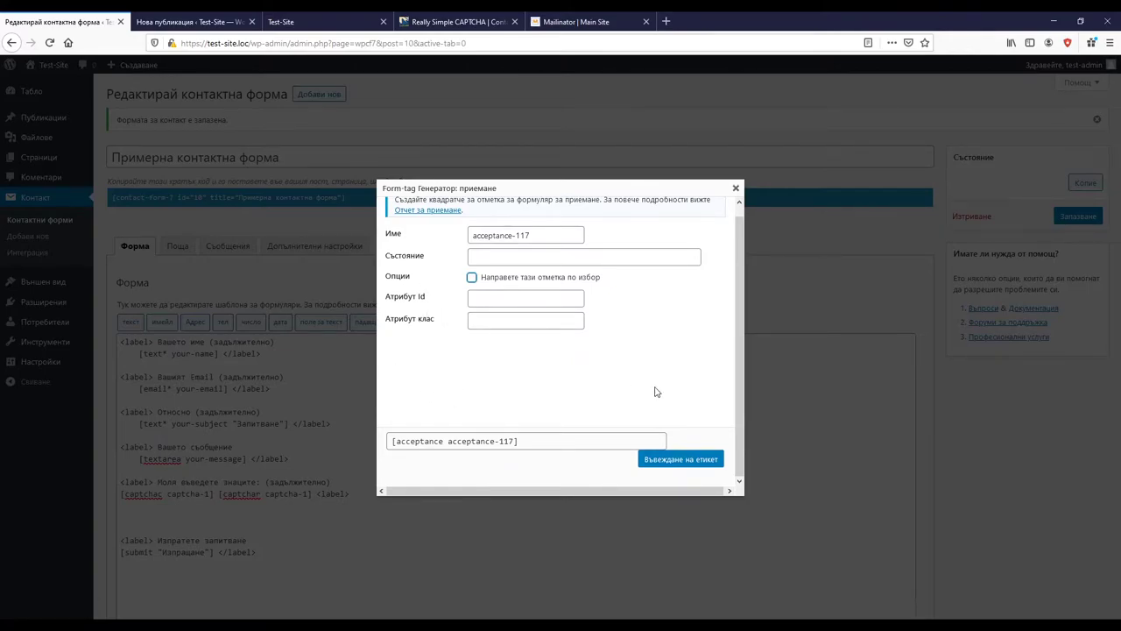
Step: Insert the acceptance tag with a 'Моля приемете нашите общи условия: (задължително)' label line above it
{"action": "left_click", "coordinate": [682, 460]}
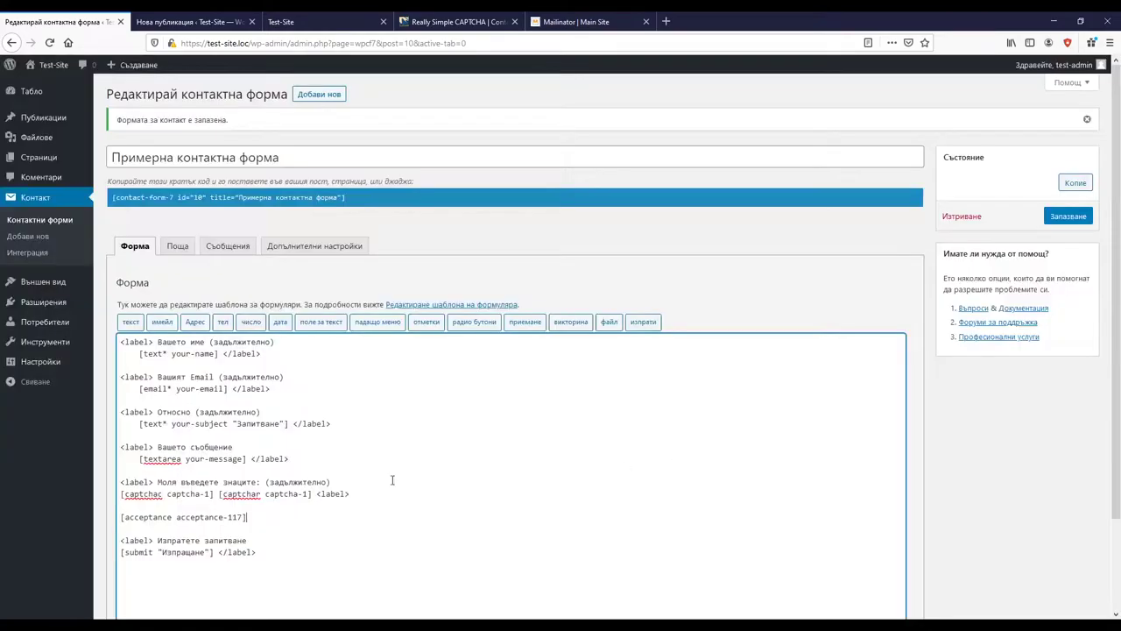
{"action": "left_click_drag", "start_coordinate": [120, 479], "coordinate": [340, 483]}
{"action": "key", "text": "ctrl+c"}
{"action": "left_click", "coordinate": [297, 497]}
{"action": "key", "text": "Return"}
{"action": "key", "text": "ctrl+v"}
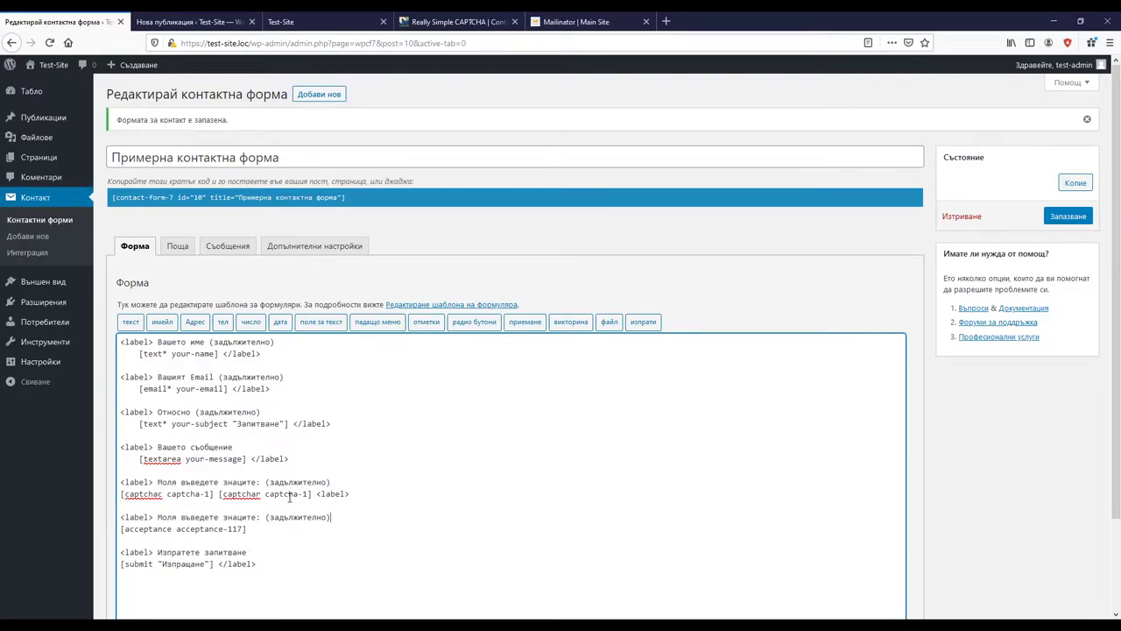
{"action": "left_click", "coordinate": [257, 518]}
{"action": "left_click_drag", "start_coordinate": [235, 517], "coordinate": [158, 516]}
{"action": "type", "text": "Моля приемете нашите общи условия"}
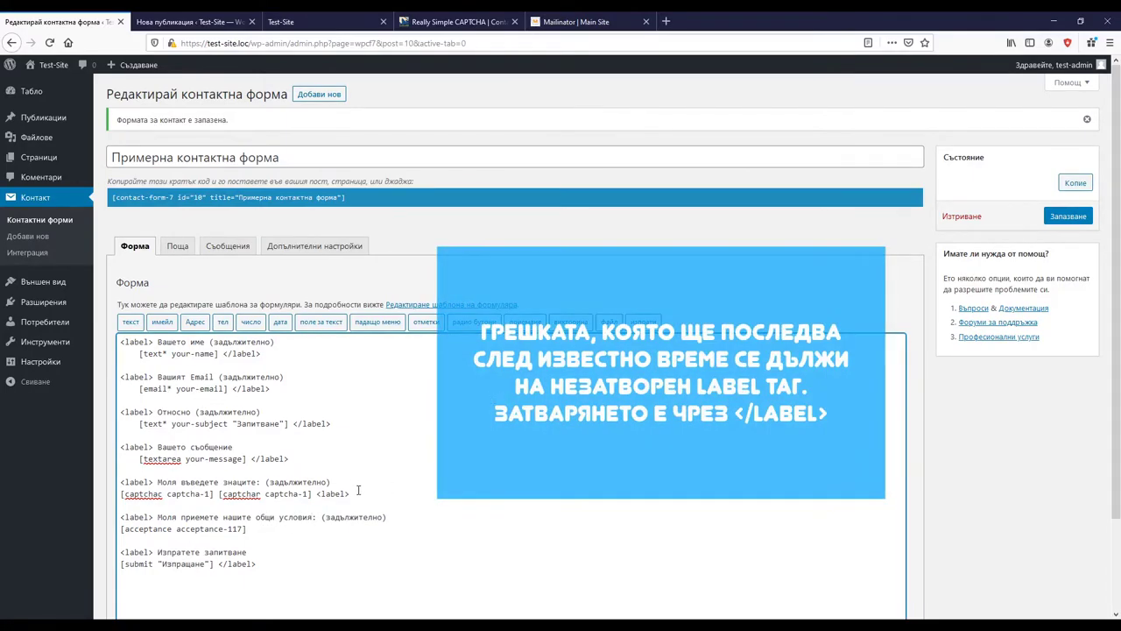
Step: Add the closing label tag after [acceptance acceptance-117] and save the form
{"action": "left_click_drag", "start_coordinate": [350, 494], "coordinate": [317, 496]}
{"action": "key", "text": "ctrl+c"}
{"action": "left_click", "coordinate": [291, 534]}
{"action": "key", "text": "ctrl+v"}
{"action": "left_click_drag", "start_coordinate": [256, 515], "coordinate": [315, 516]}
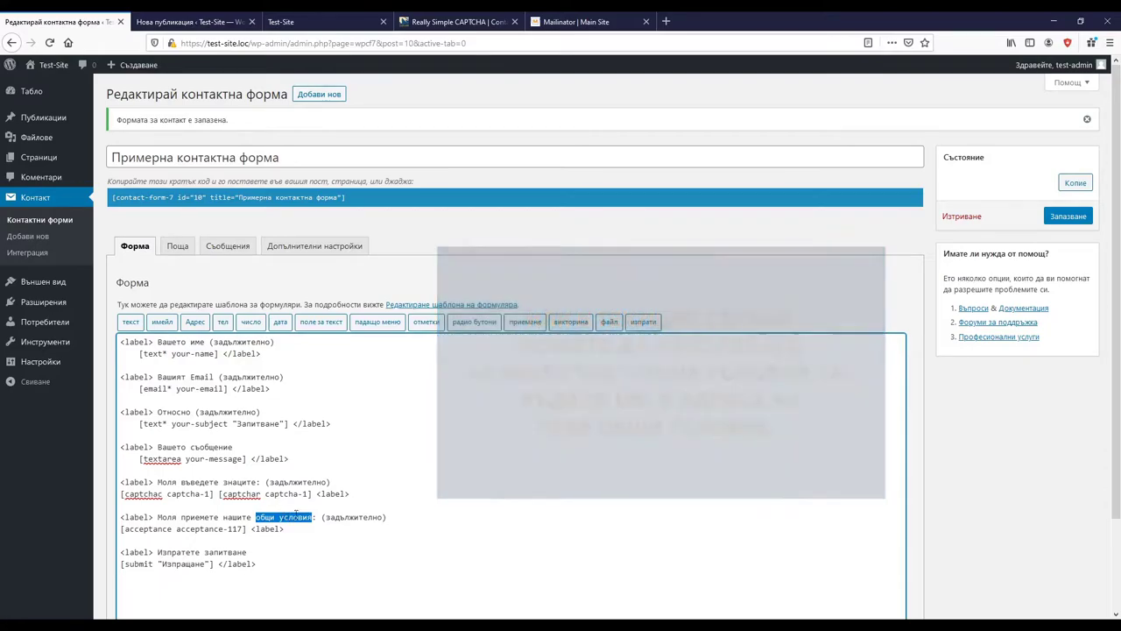
{"action": "left_click", "coordinate": [289, 528]}
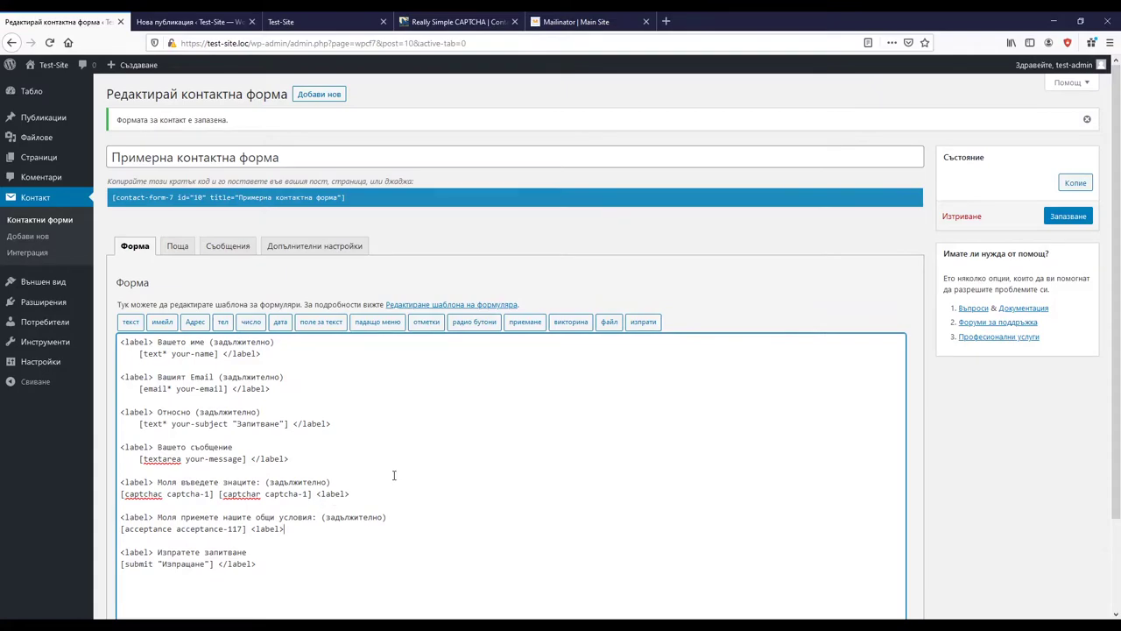
{"action": "left_click", "coordinate": [1066, 219]}
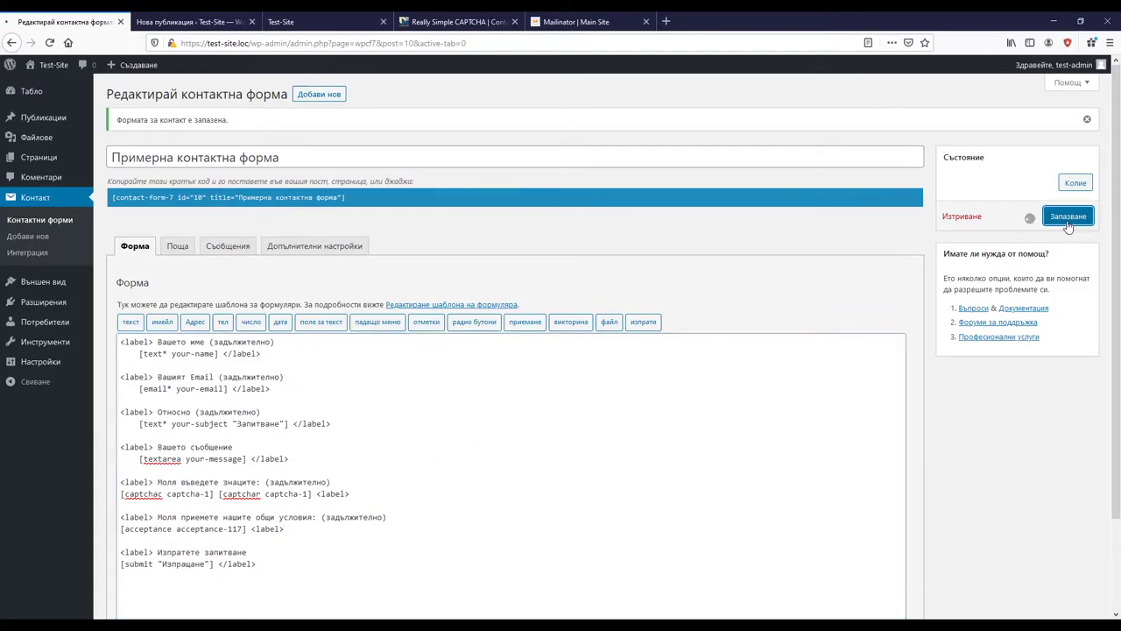
Step: Preview the new post again and scroll down to the contact form
{"action": "left_click", "coordinate": [234, 19]}
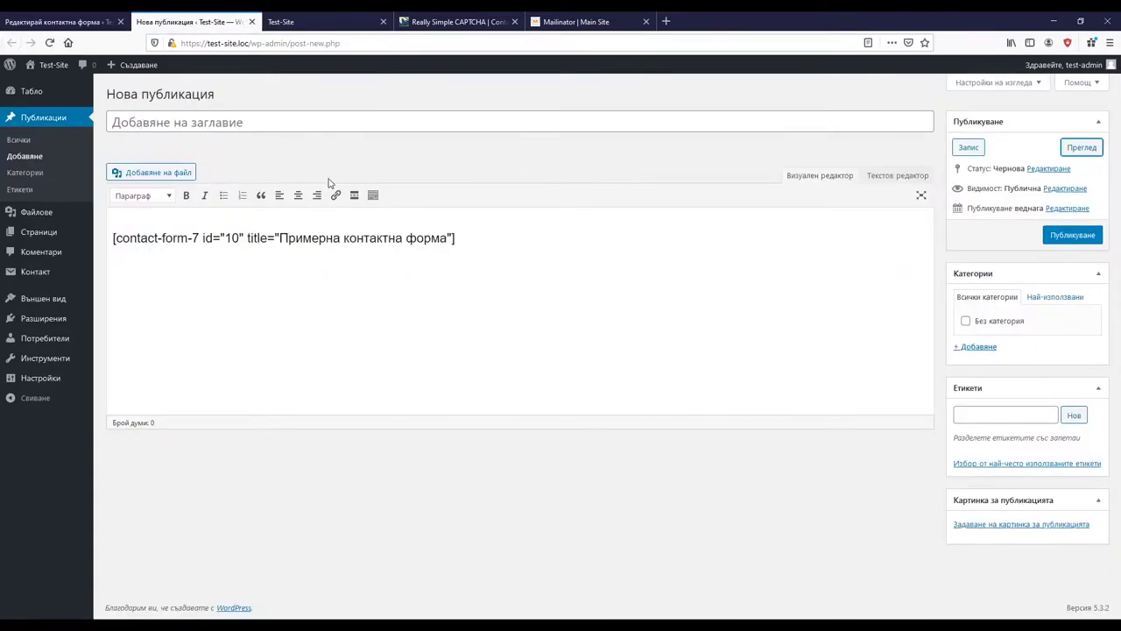
{"action": "left_click", "coordinate": [1081, 147]}
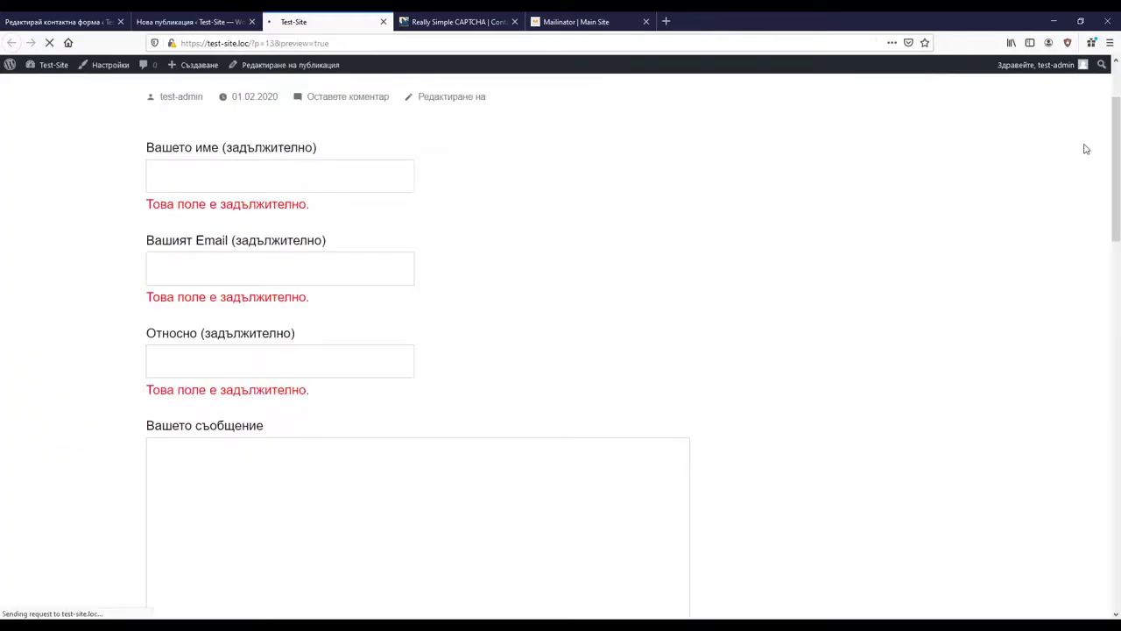
{"action": "scroll", "coordinate": [648, 316], "scroll_direction": "down", "scroll_amount": 5}
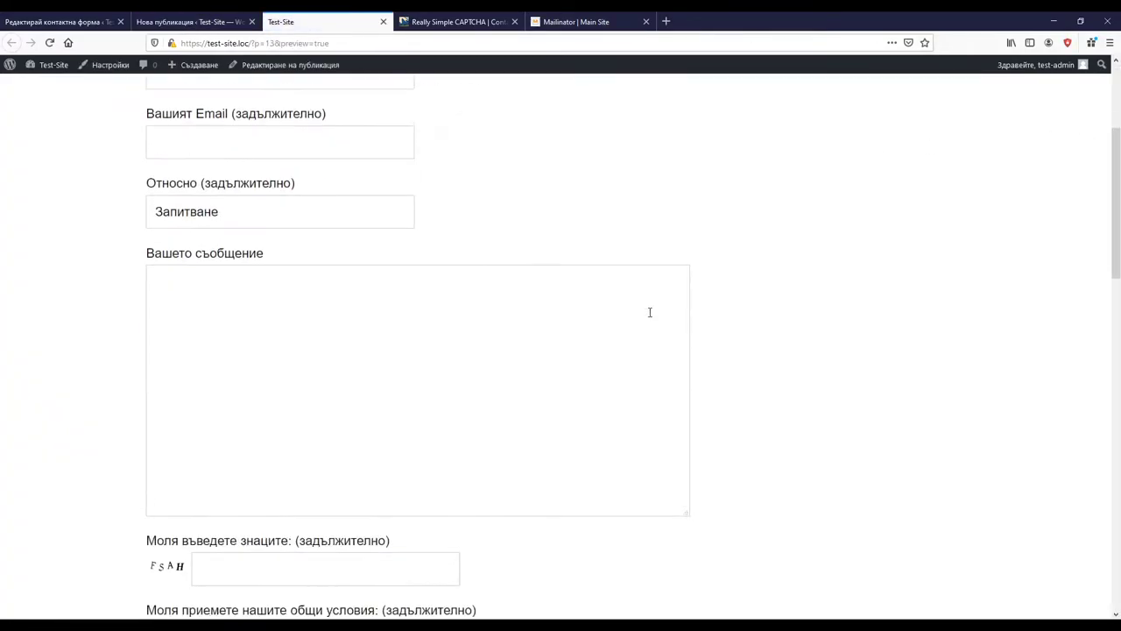
{"action": "scroll", "coordinate": [653, 310], "scroll_direction": "down", "scroll_amount": 3}
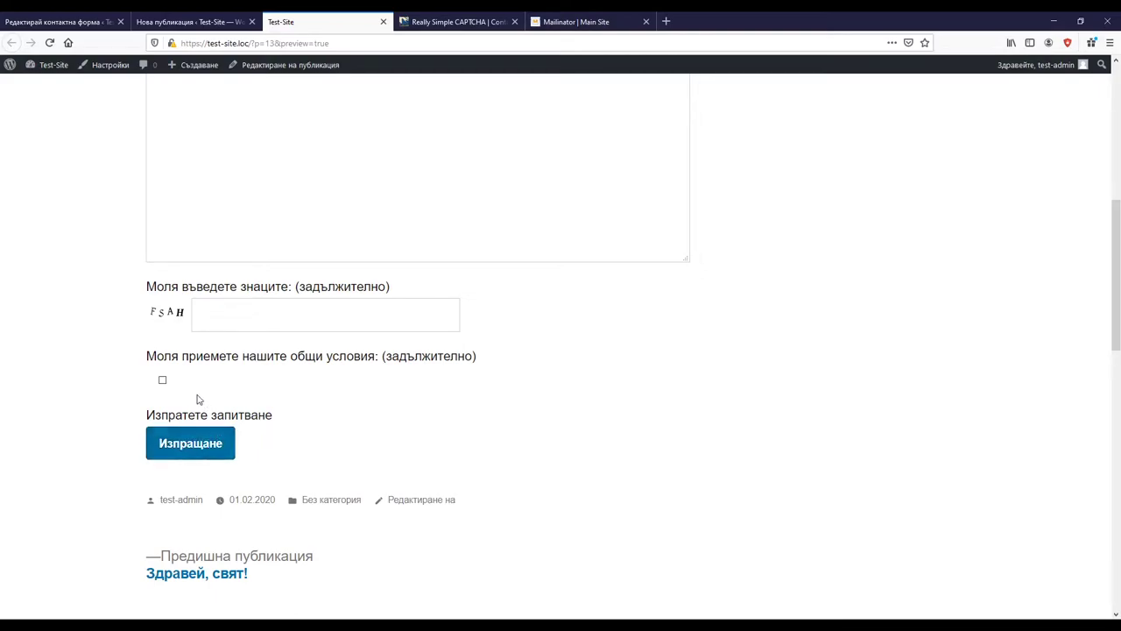
Step: Tick the terms checkbox, submit, read the wrong-code error, and return to the editor
{"action": "left_click", "coordinate": [161, 381]}
{"action": "left_click", "coordinate": [185, 447]}
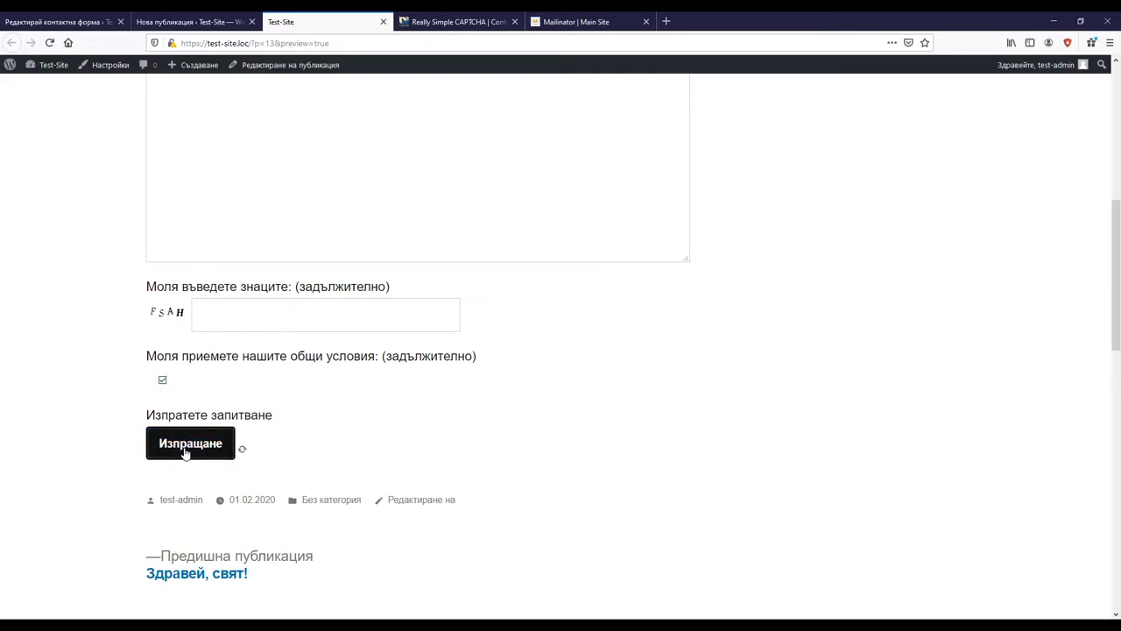
{"action": "scroll", "coordinate": [102, 386], "scroll_direction": "up", "scroll_amount": 5}
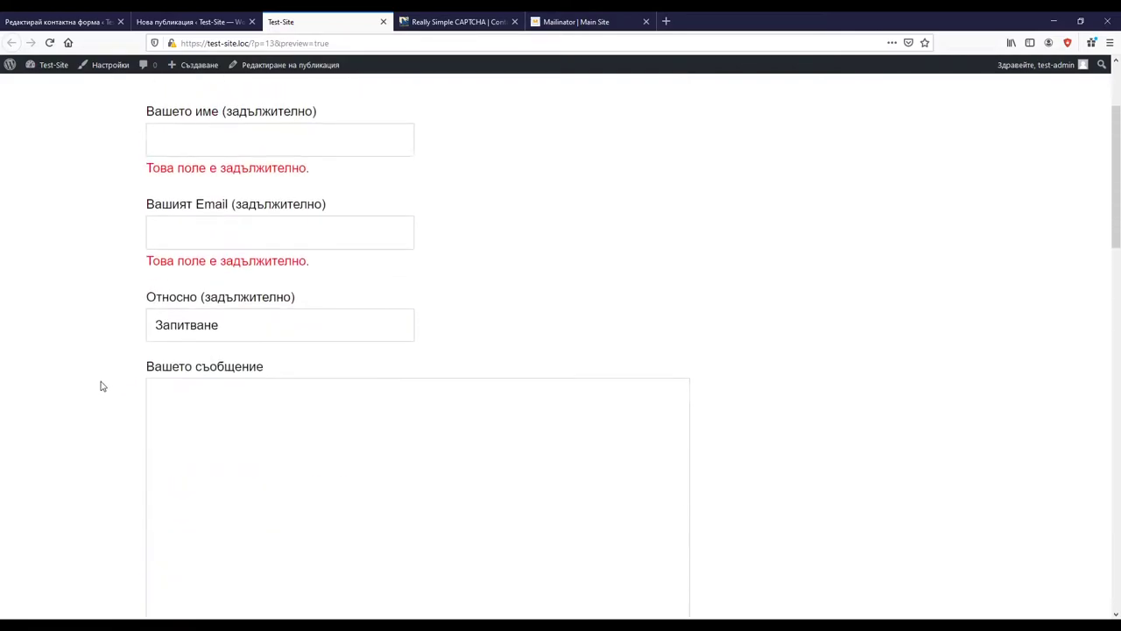
{"action": "scroll", "coordinate": [97, 384], "scroll_direction": "down", "scroll_amount": 8}
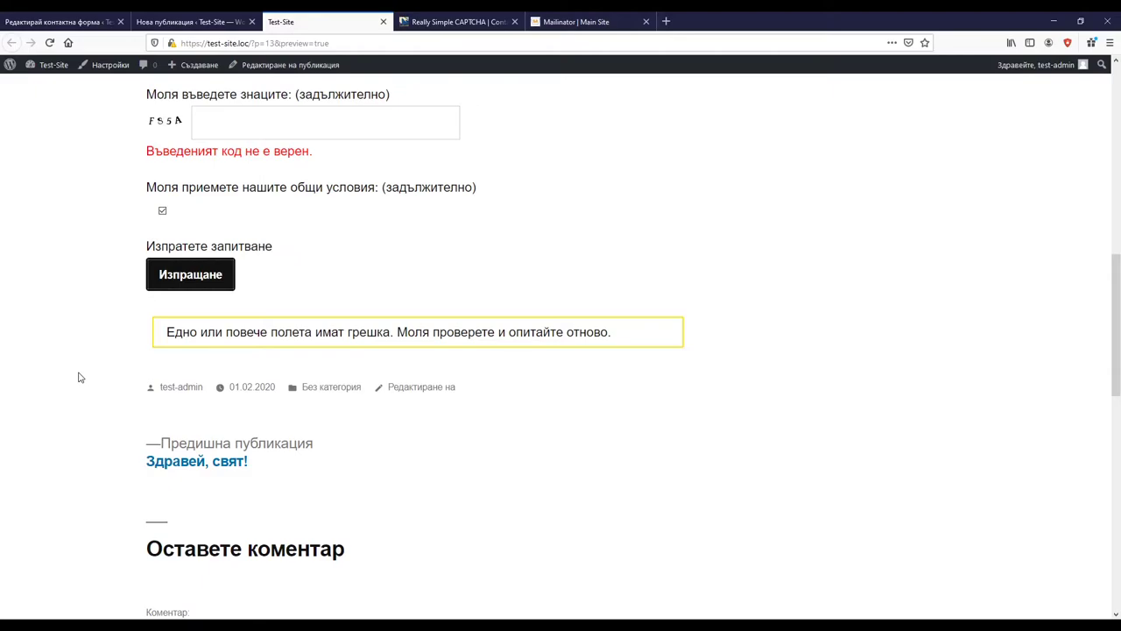
{"action": "left_click", "coordinate": [35, 21]}
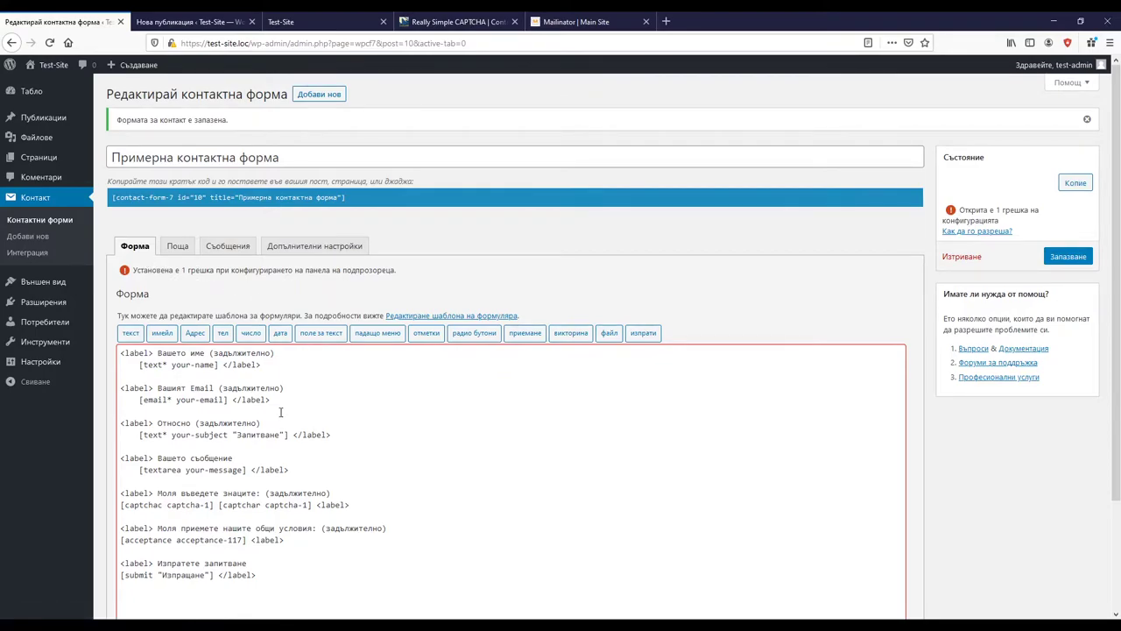
Step: Change both 'label' tags around the CAPTCHA line to 'p' and save the form
{"action": "scroll", "coordinate": [358, 331], "scroll_direction": "down", "scroll_amount": 3}
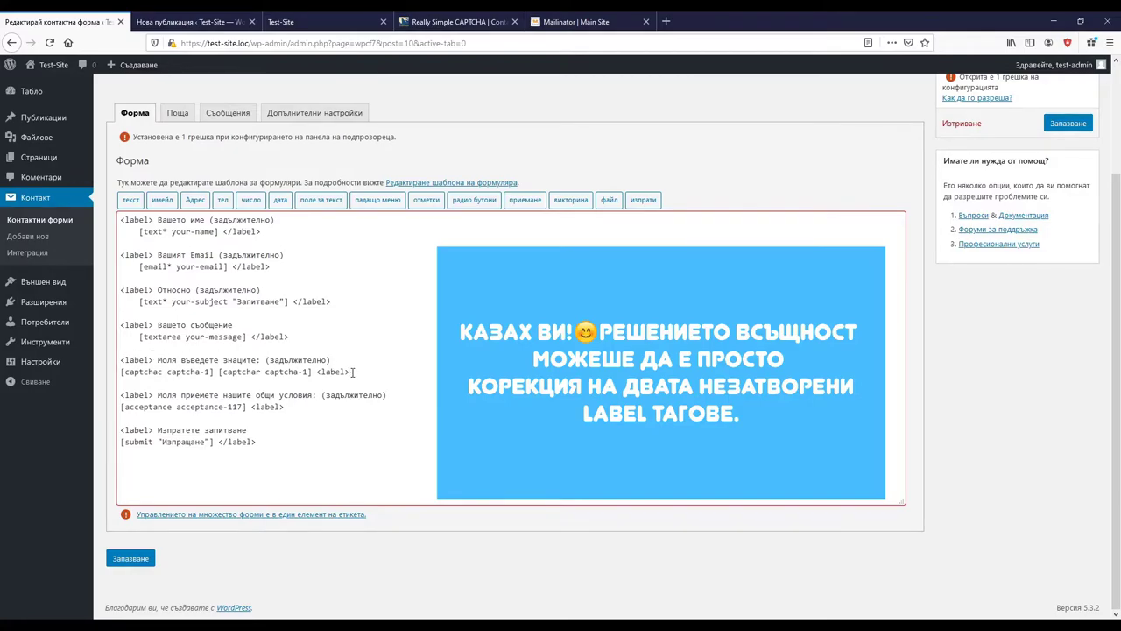
{"action": "left_click_drag", "start_coordinate": [353, 371], "coordinate": [316, 372]}
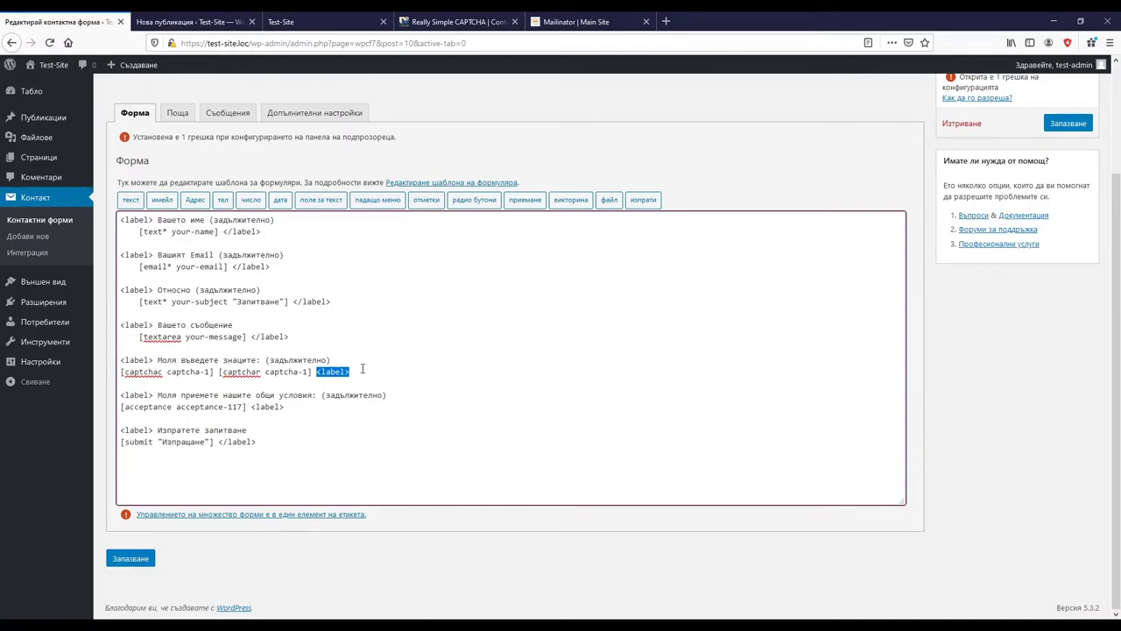
{"action": "left_click", "coordinate": [359, 372]}
{"action": "left_click_drag", "start_coordinate": [350, 371], "coordinate": [316, 372]}
{"action": "double_click", "coordinate": [331, 373]}
{"action": "type", "text": "p"}
{"action": "double_click", "coordinate": [136, 359]}
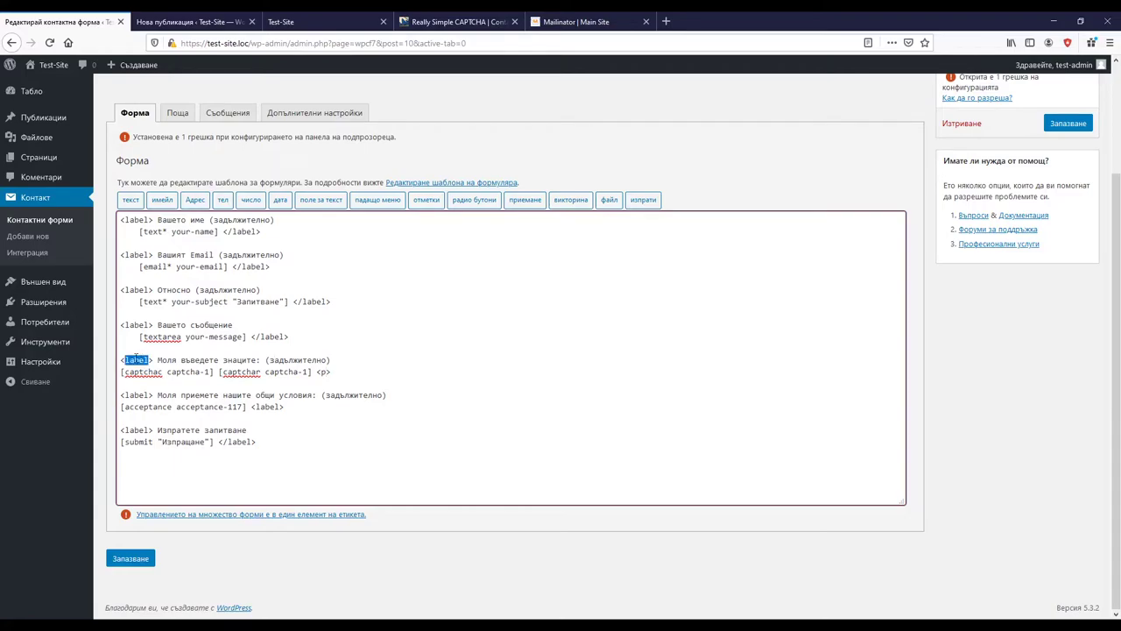
{"action": "type", "text": "p"}
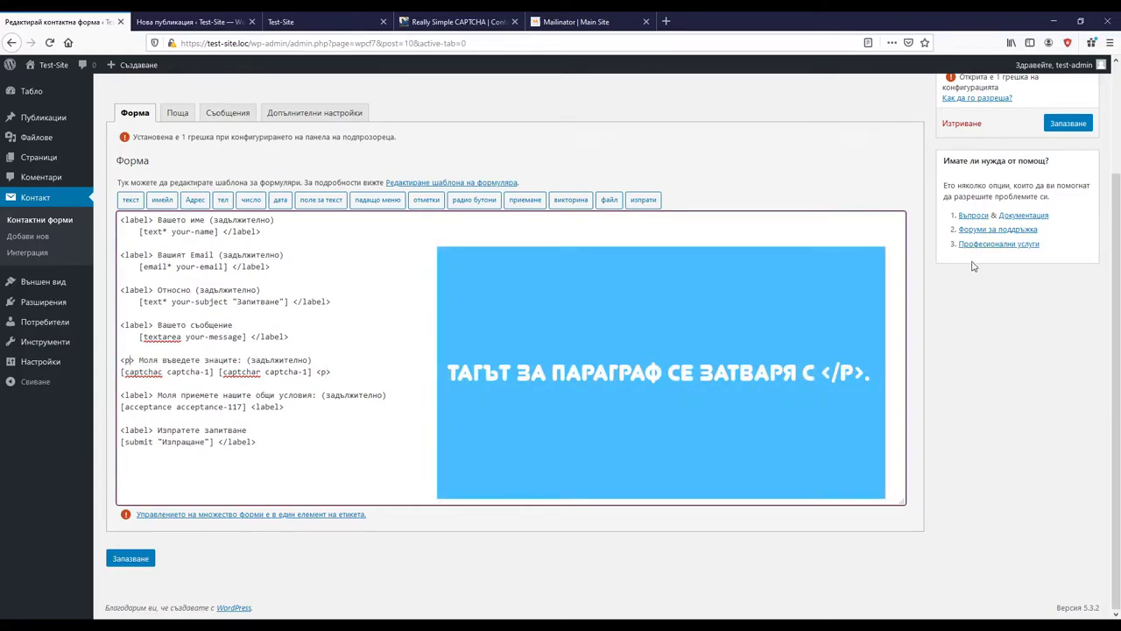
{"action": "left_click", "coordinate": [1086, 123]}
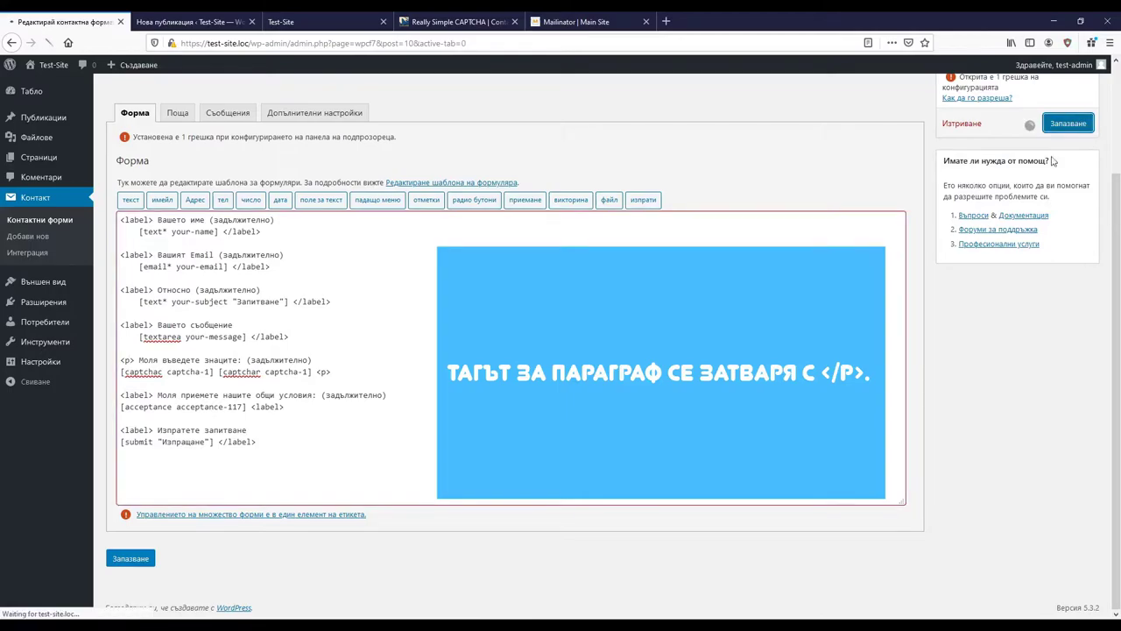
{"action": "scroll", "coordinate": [278, 414], "scroll_direction": "down", "scroll_amount": 3}
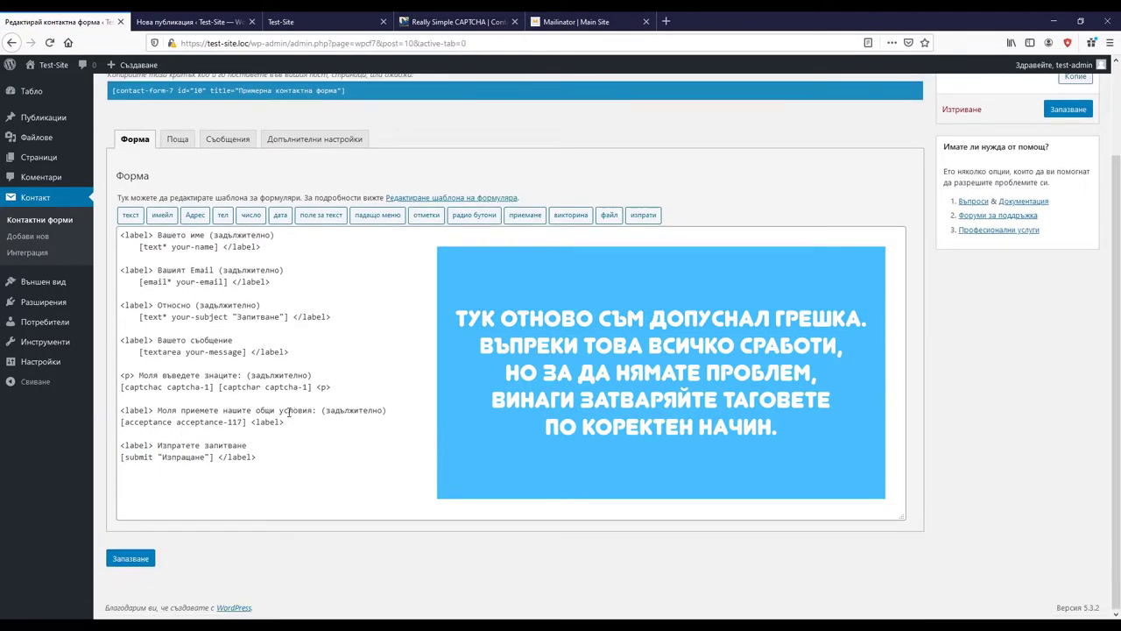
Step: Preview the Нова публикация post again to view the CAPTCHA image and answer box
{"action": "left_click", "coordinate": [229, 22]}
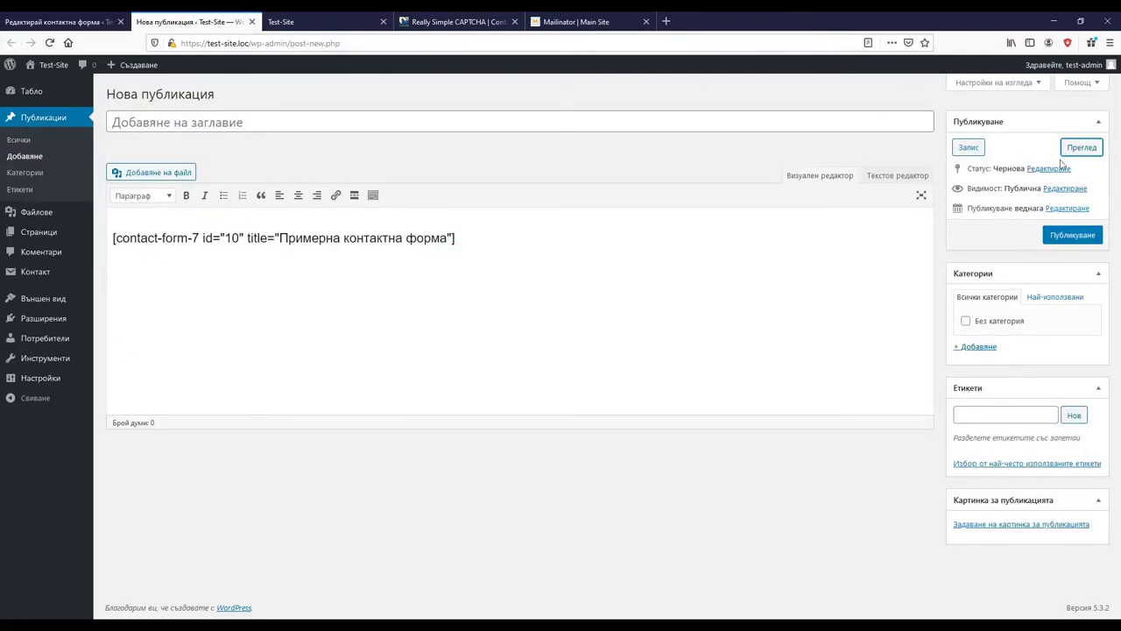
{"action": "left_click", "coordinate": [1081, 146]}
{"action": "scroll", "coordinate": [742, 250], "scroll_direction": "down", "scroll_amount": 6}
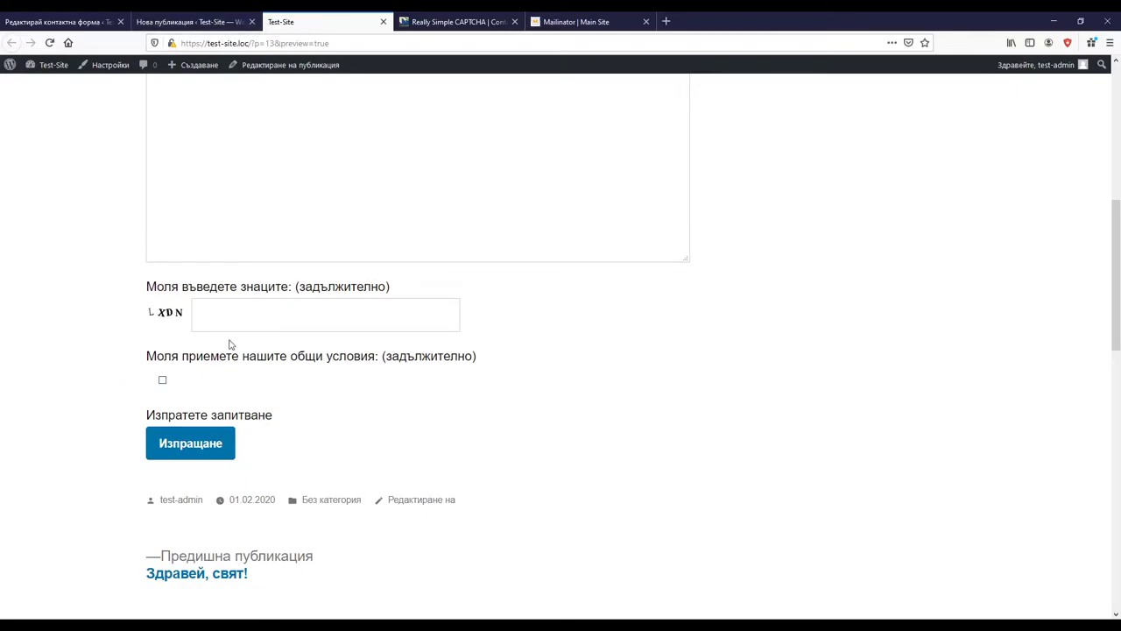
{"action": "left_click", "coordinate": [181, 18]}
Step: Show the sample form's Поща mail settings, then bring up the Mailinator test inbox
{"action": "left_click", "coordinate": [68, 19]}
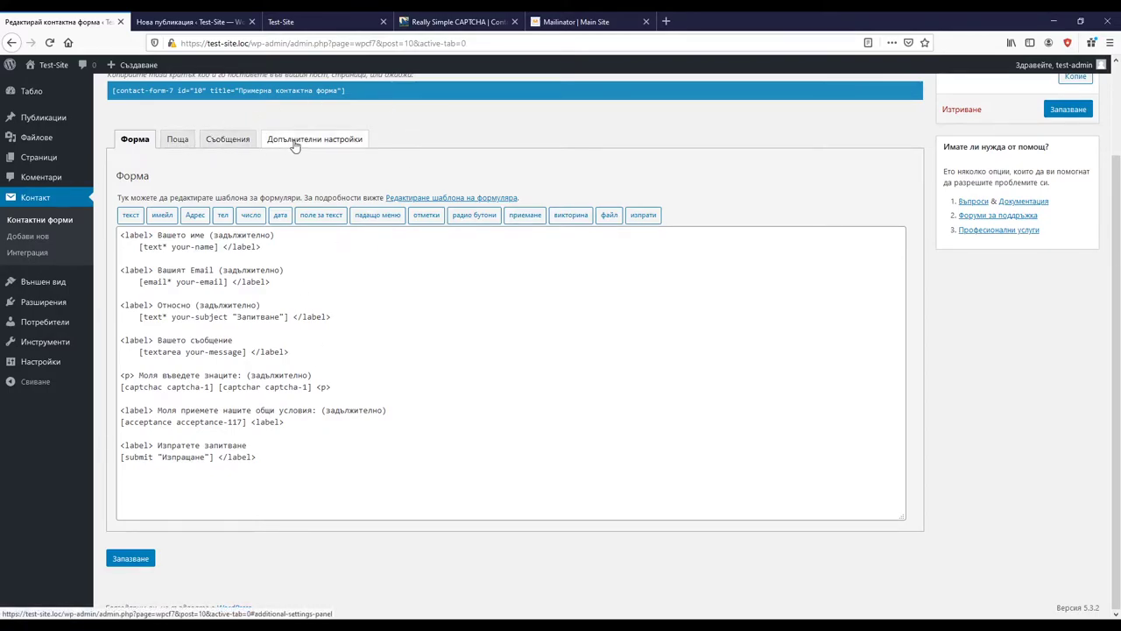
{"action": "left_click", "coordinate": [177, 140]}
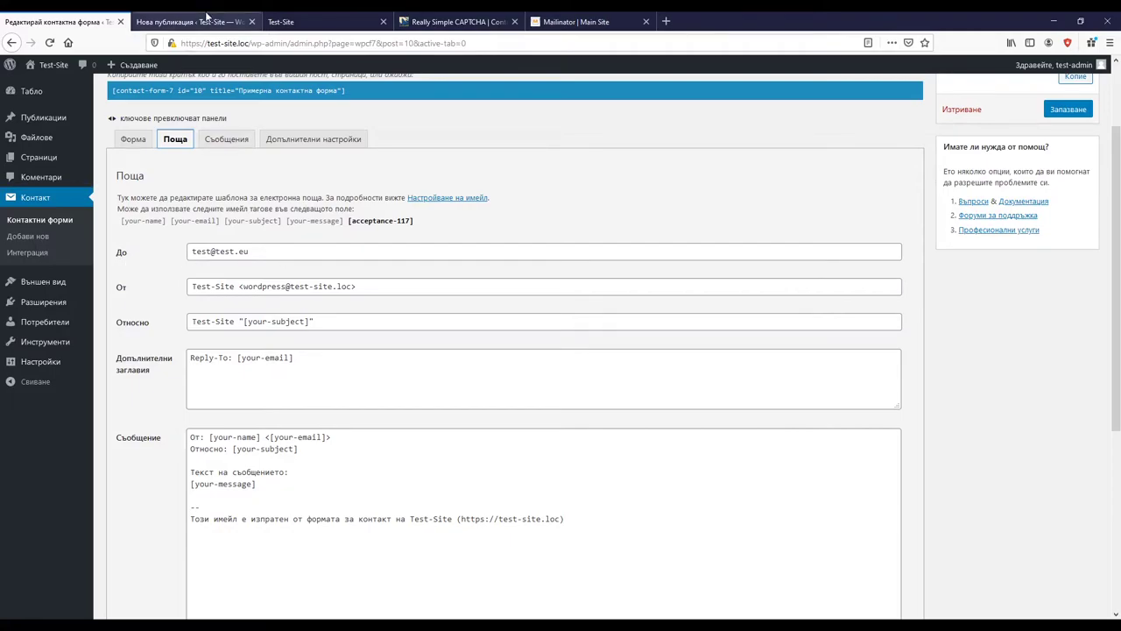
{"action": "left_click", "coordinate": [567, 19]}
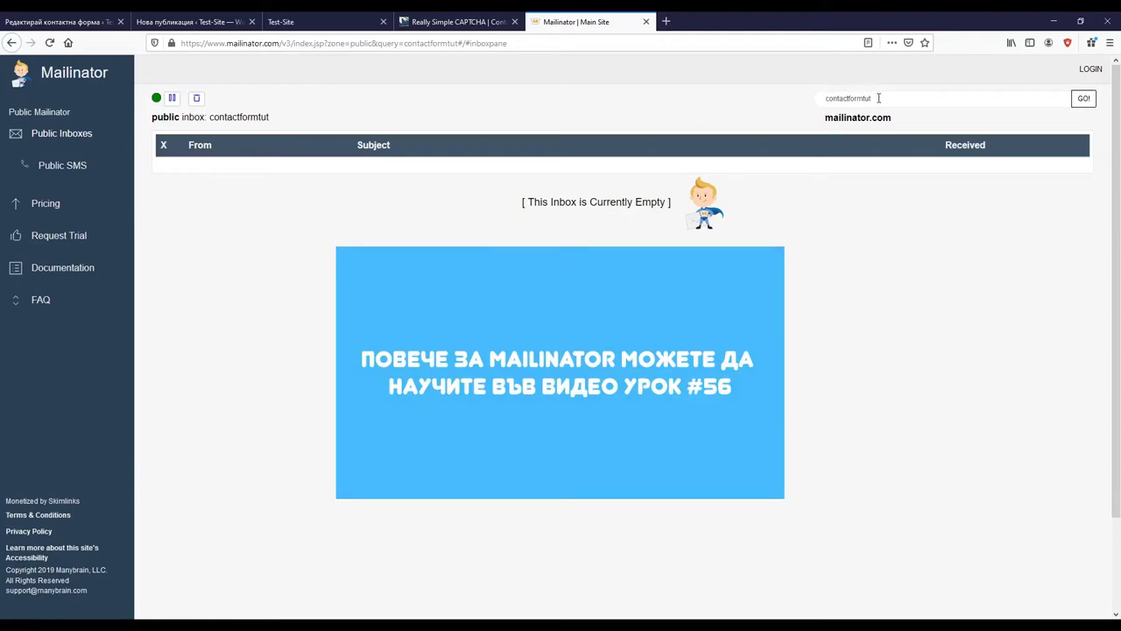
{"action": "left_click_drag", "start_coordinate": [878, 98], "coordinate": [786, 91]}
{"action": "key", "text": "ctrl+c"}
{"action": "left_click", "coordinate": [53, 15]}
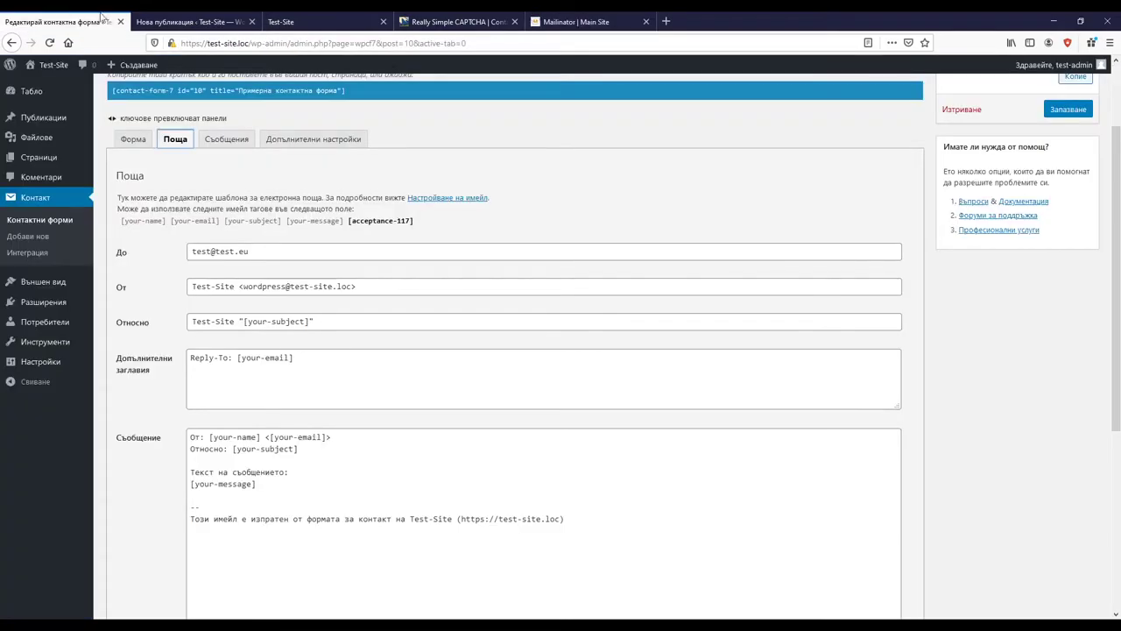
{"action": "triple_click", "coordinate": [289, 250]}
{"action": "key", "text": "ctrl+v"}
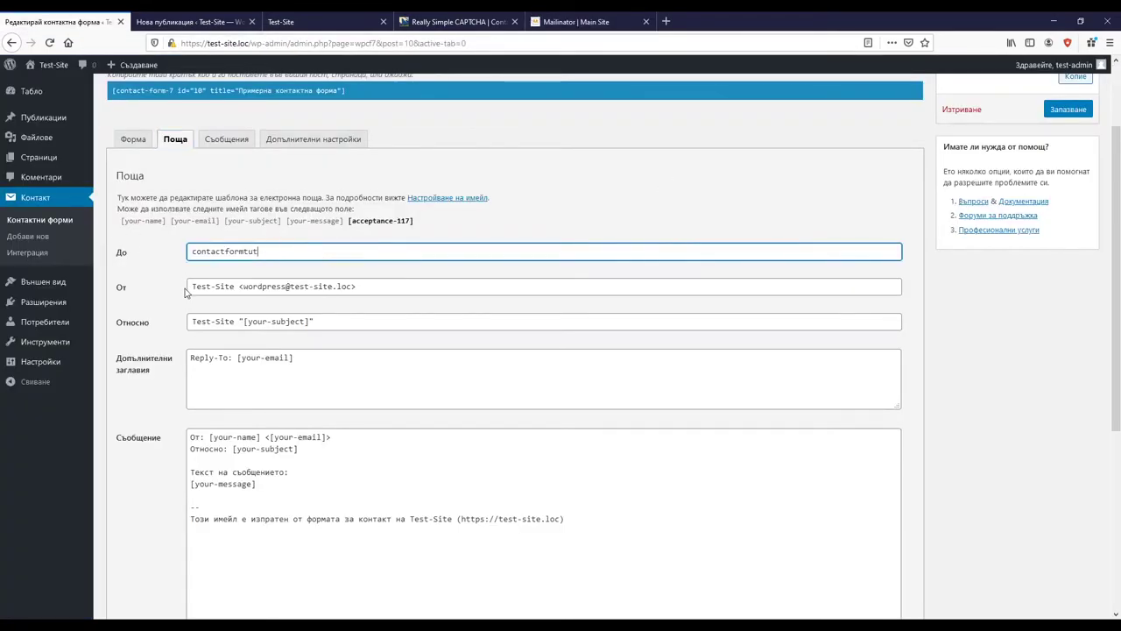
{"action": "type", "text": "@mailin"}
{"action": "key", "text": "BackSpace"}
{"action": "key", "text": "BackSpace"}
{"action": "key", "text": "BackSpace"}
{"action": "key", "text": "BackSpace"}
{"action": "key", "text": "BackSpace"}
{"action": "key", "text": "BackSpace"}
{"action": "type", "text": "mailinator.com"}
{"action": "left_click_drag", "start_coordinate": [368, 287], "coordinate": [114, 280]}
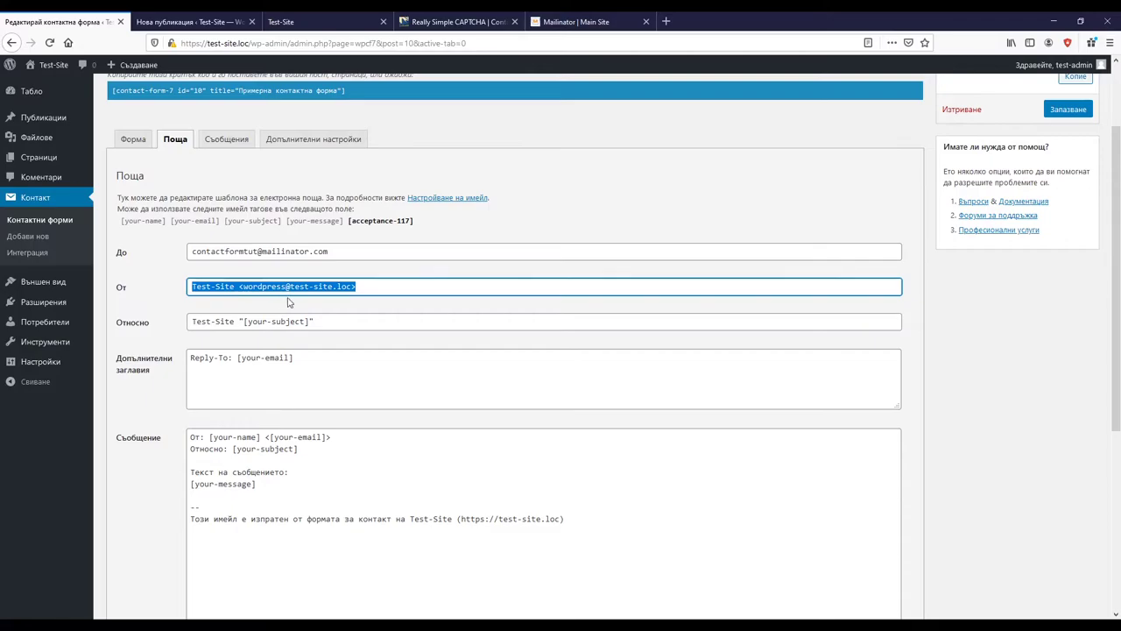
{"action": "left_click", "coordinate": [296, 295]}
{"action": "left_click_drag", "start_coordinate": [388, 290], "coordinate": [147, 289]}
{"action": "left_click_drag", "start_coordinate": [234, 320], "coordinate": [192, 321]}
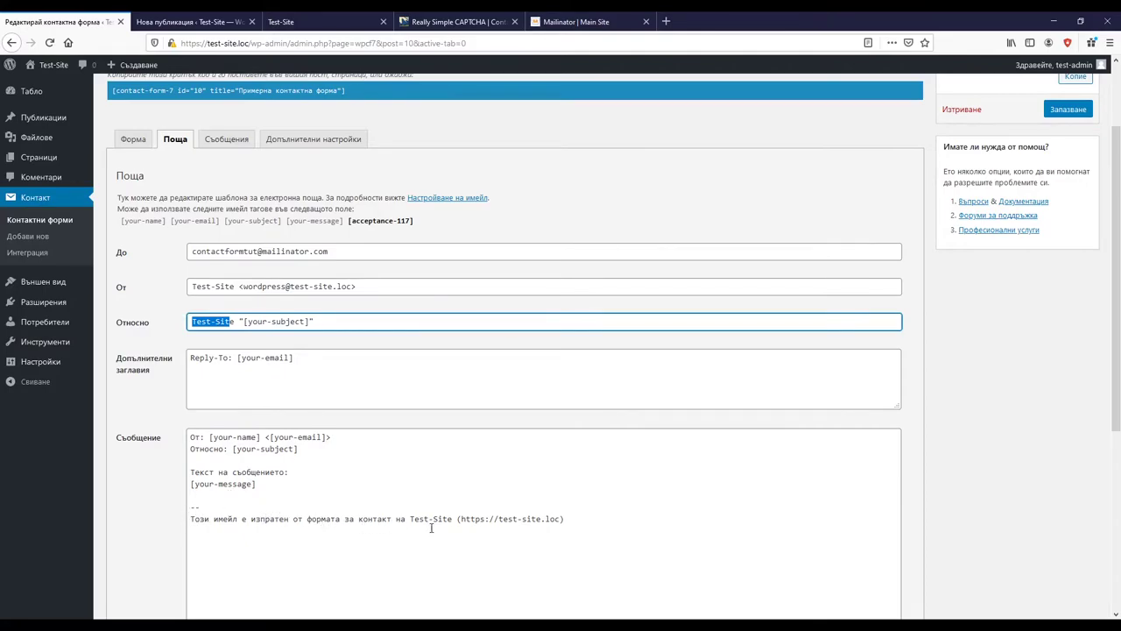
Step: Append 'Съгласие с общиите условия: Да' two lines below [your-message], then return to the Форма template
{"action": "left_click", "coordinate": [272, 488]}
{"action": "key", "text": "Return"}
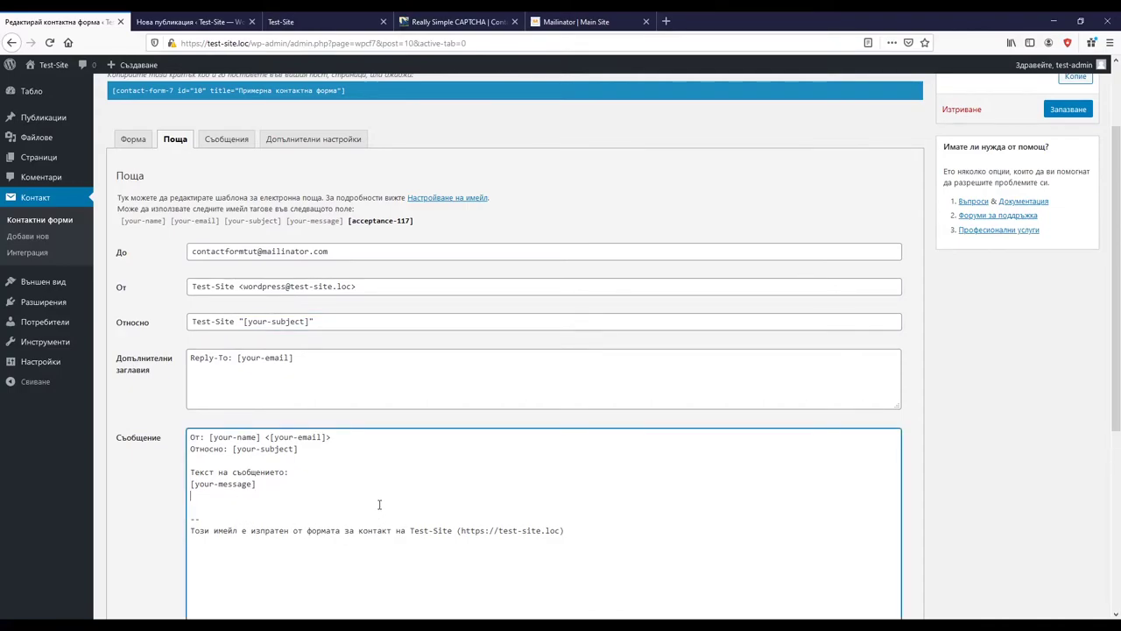
{"action": "key", "text": "Return"}
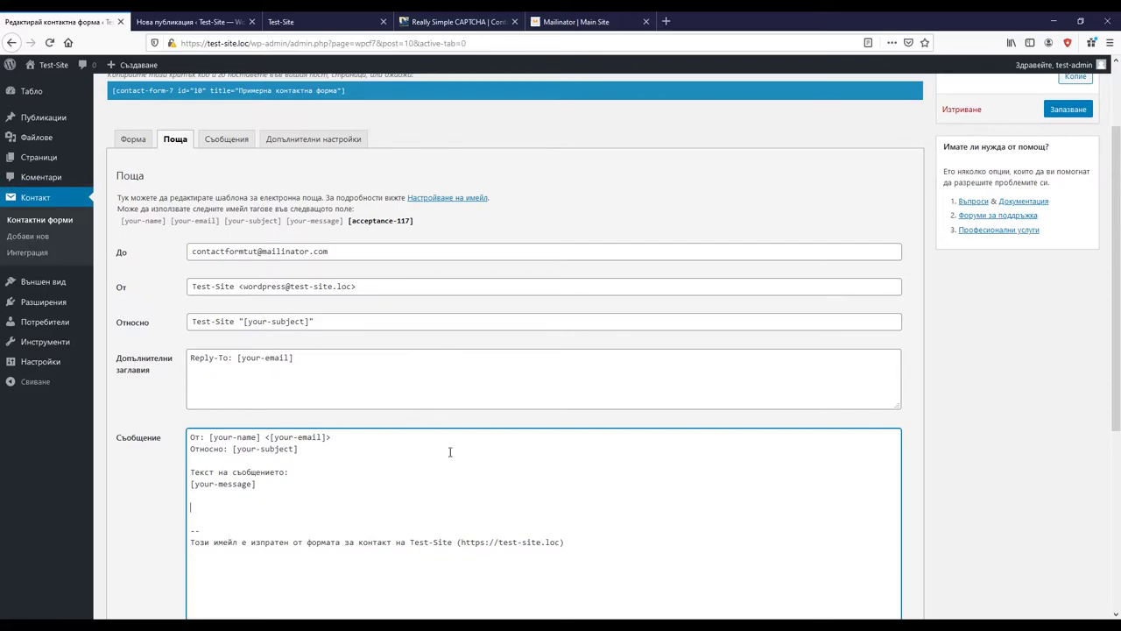
{"action": "type", "text": "Съгласие с общиите условия: Да"}
{"action": "left_click", "coordinate": [133, 139]}
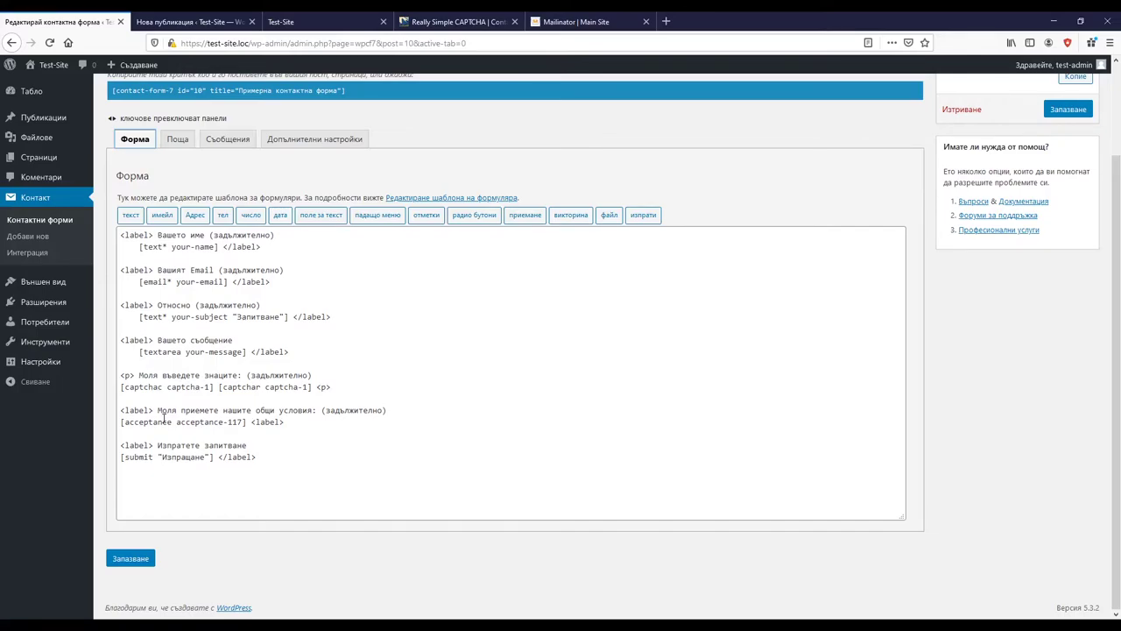
{"action": "left_click", "coordinate": [177, 139]}
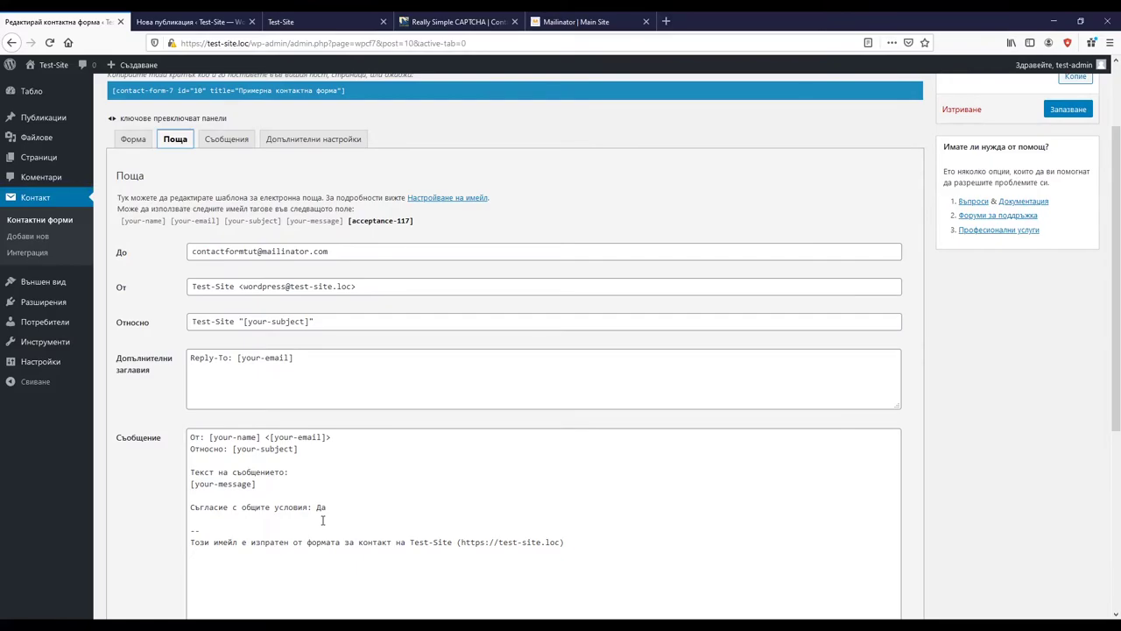
{"action": "left_click", "coordinate": [133, 138]}
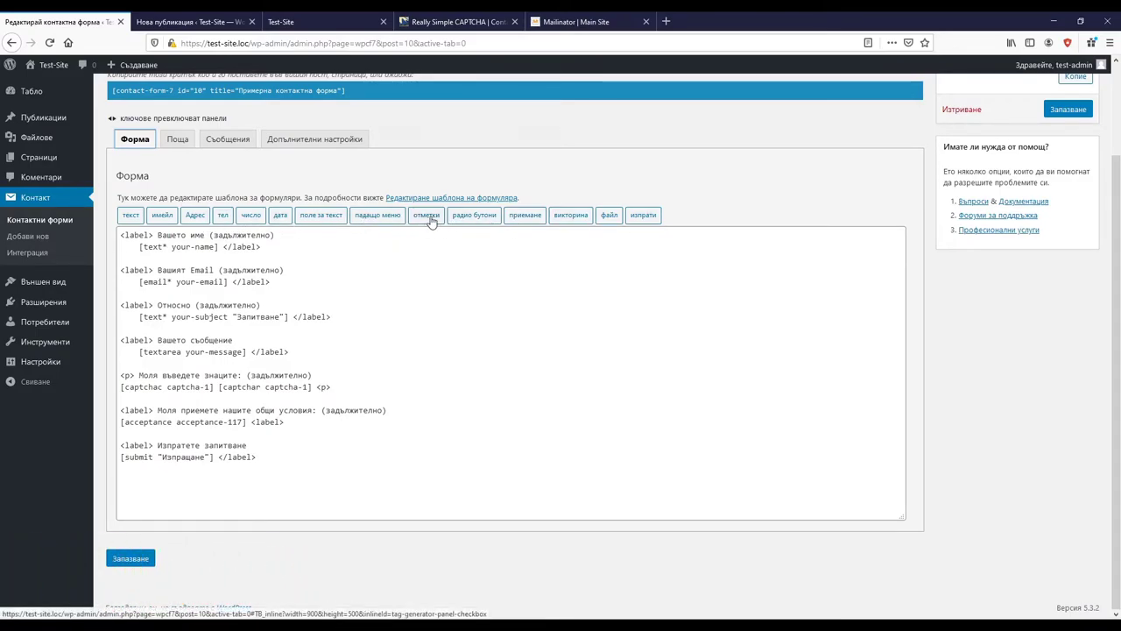
Step: Delete the [acceptance acceptance-117] tag from the template's terms line
{"action": "left_click_drag", "start_coordinate": [245, 421], "coordinate": [120, 420]}
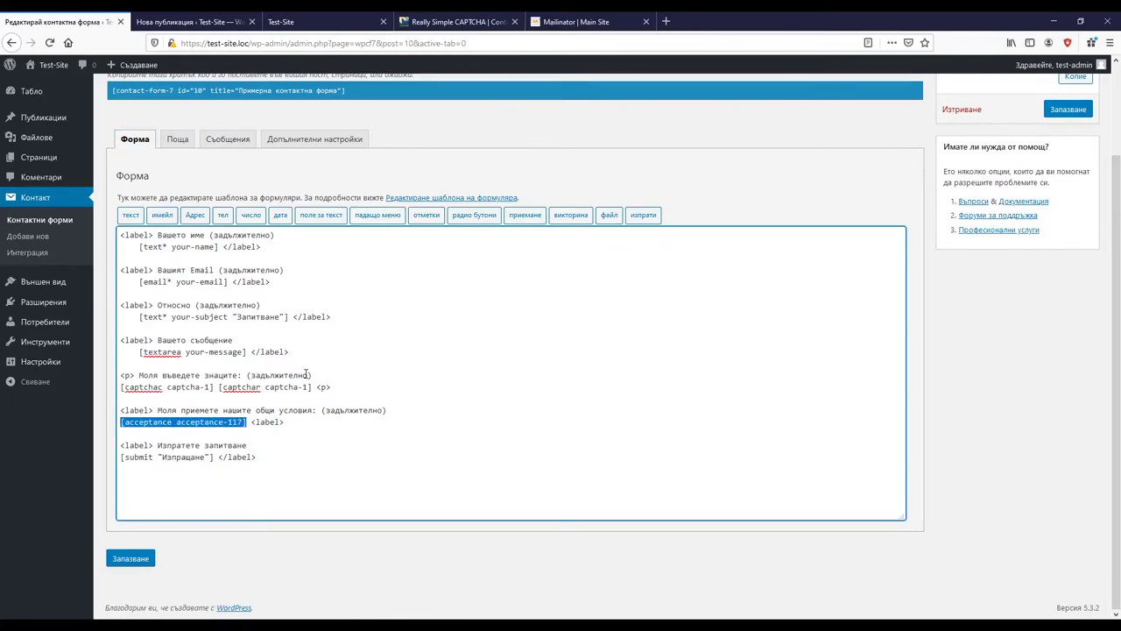
{"action": "key", "text": "Delete"}
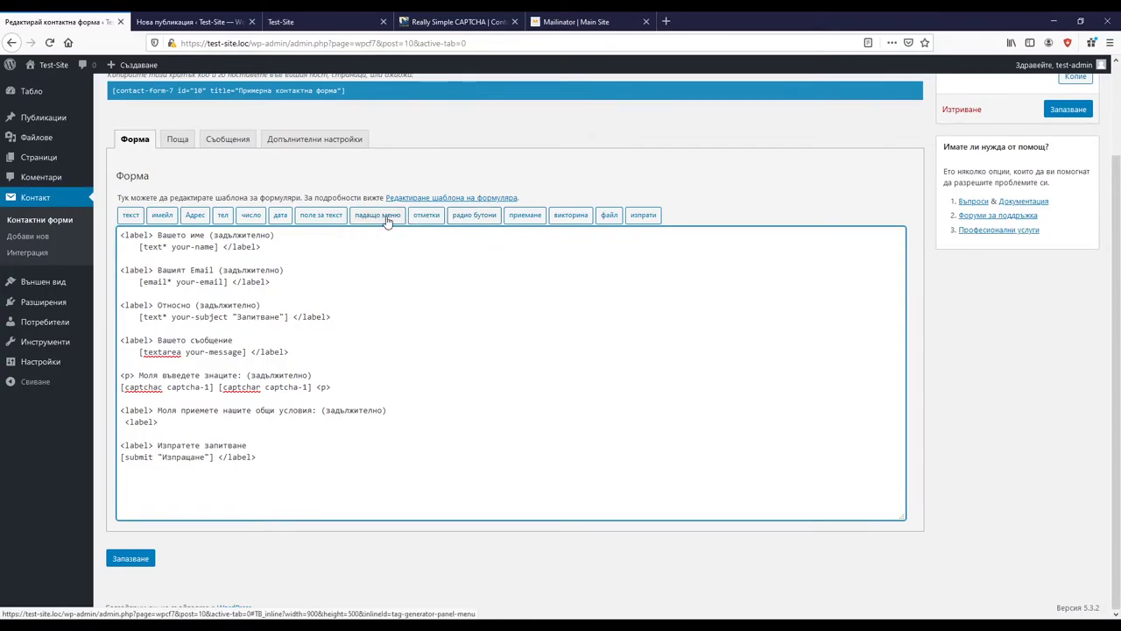
Step: Insert a required checkboxes tag with the single option Да on the terms line
{"action": "left_click", "coordinate": [426, 217]}
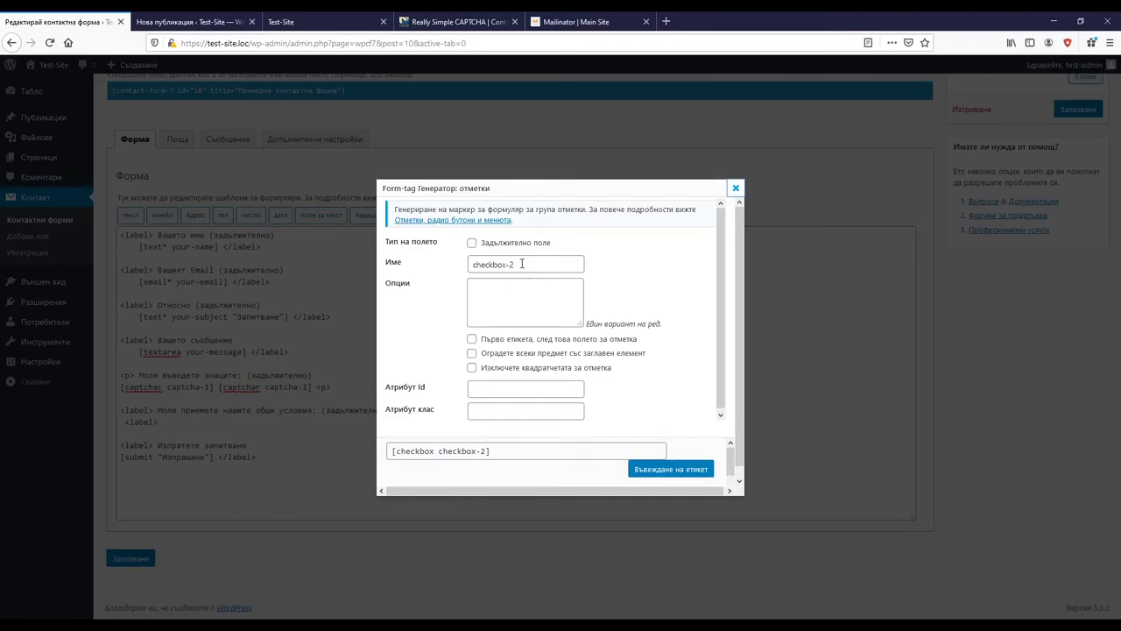
{"action": "left_click", "coordinate": [472, 244]}
{"action": "left_click", "coordinate": [493, 286]}
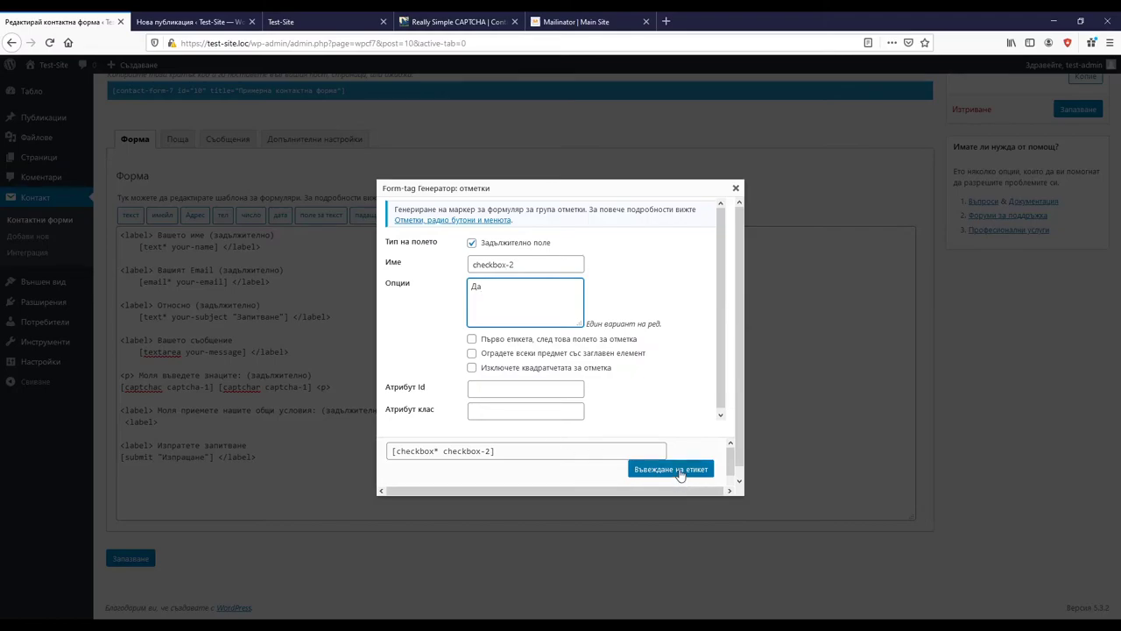
{"action": "scroll", "coordinate": [683, 383], "scroll_direction": "down", "scroll_amount": 1}
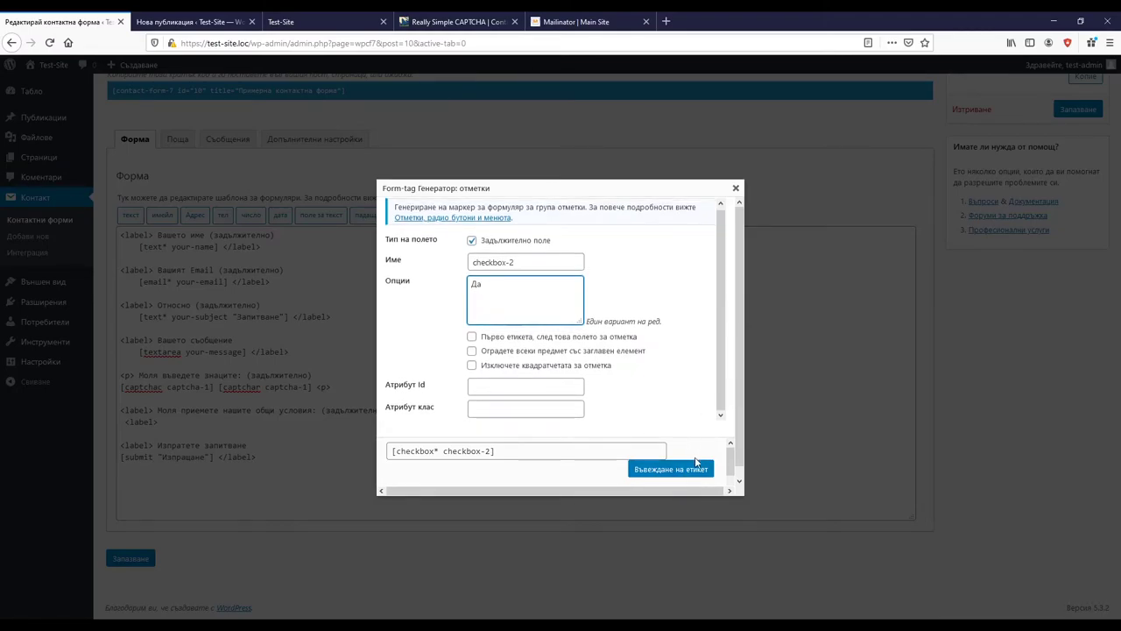
{"action": "left_click", "coordinate": [694, 468]}
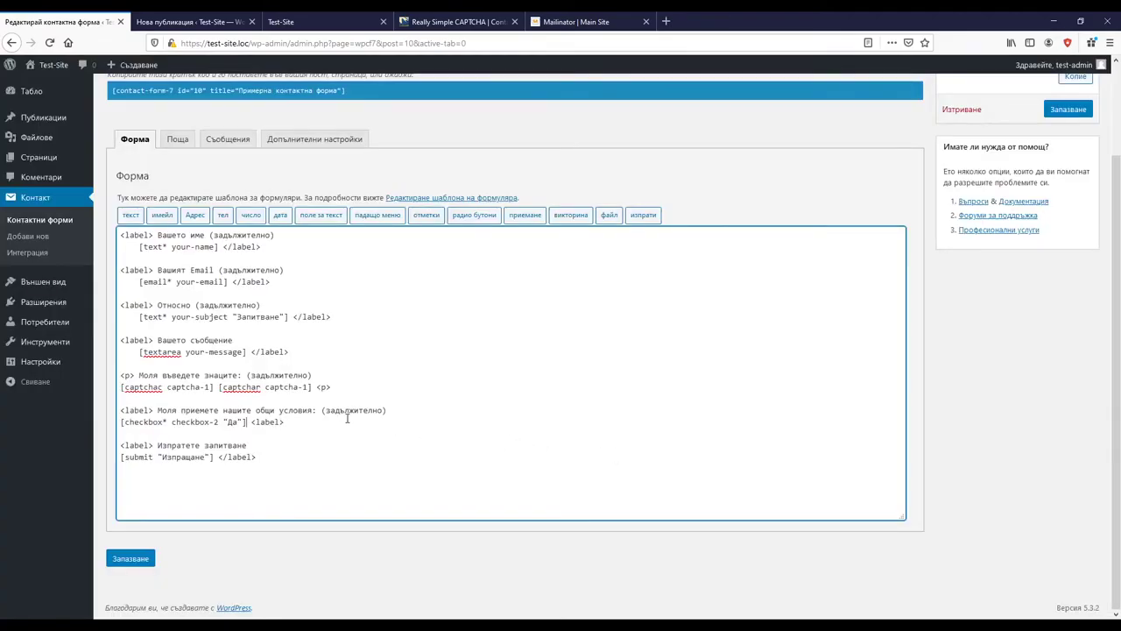
Step: Save the contact form and refresh the post preview with the updated form
{"action": "left_click", "coordinate": [1068, 109]}
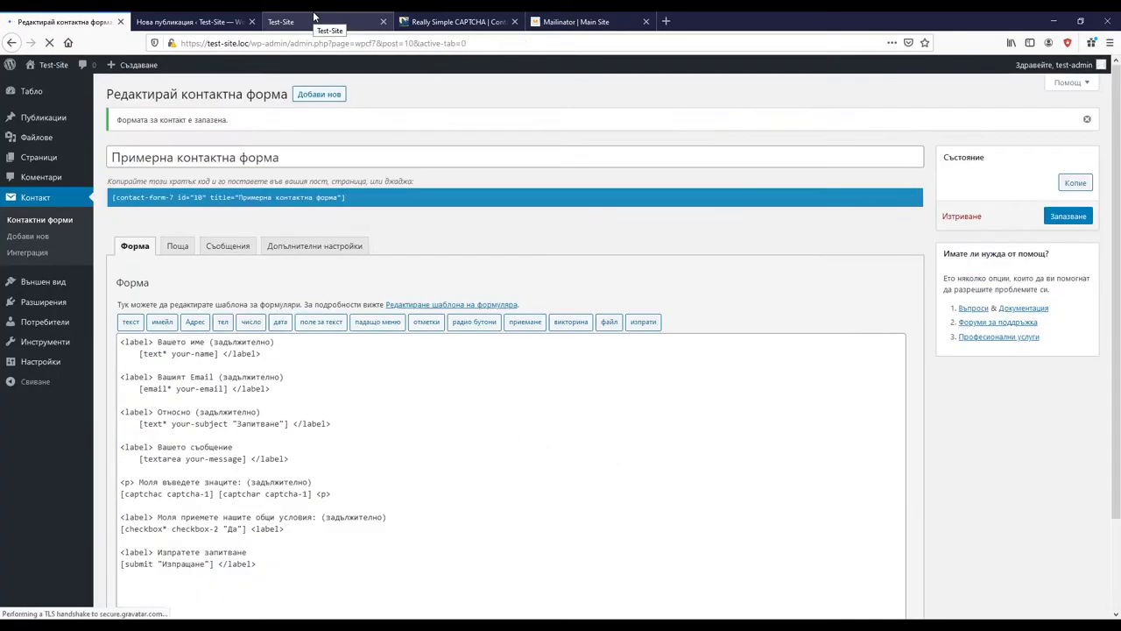
{"action": "left_click", "coordinate": [314, 19]}
{"action": "left_click", "coordinate": [175, 21]}
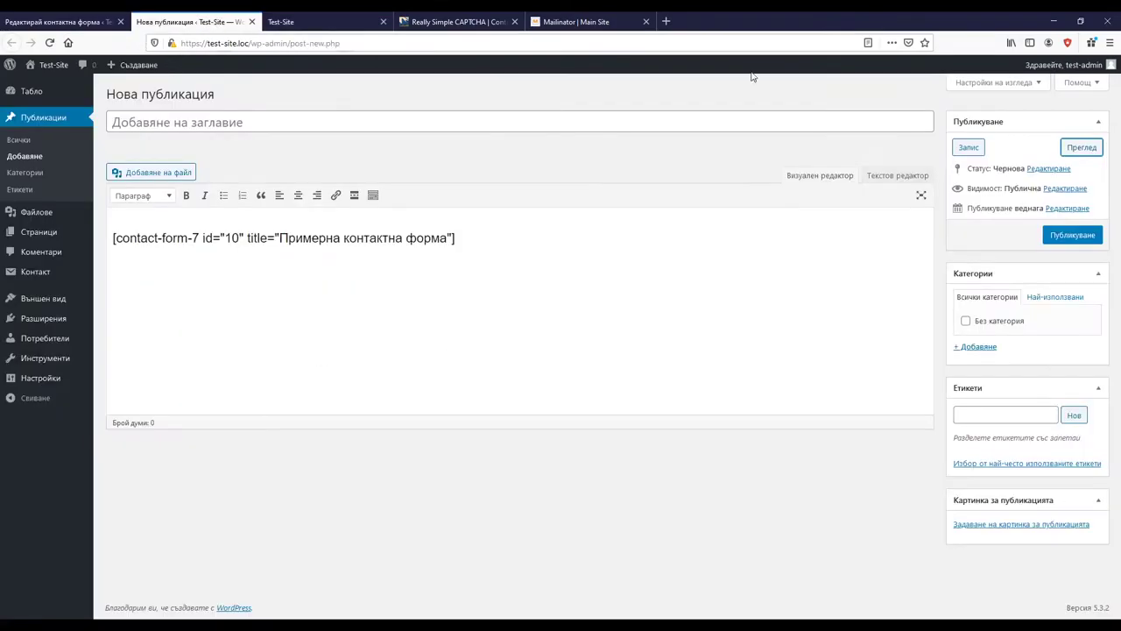
{"action": "left_click", "coordinate": [1081, 148]}
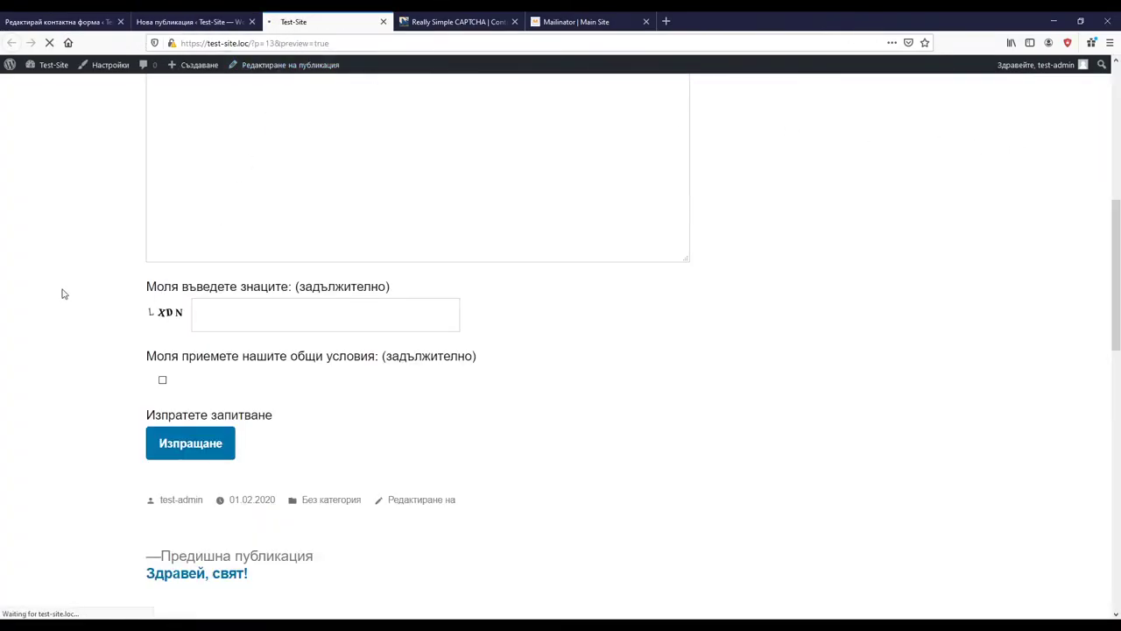
Step: Submit the preview form empty to test validation, tick Да, then return to the form editor
{"action": "scroll", "coordinate": [140, 362], "scroll_direction": "down", "scroll_amount": 5}
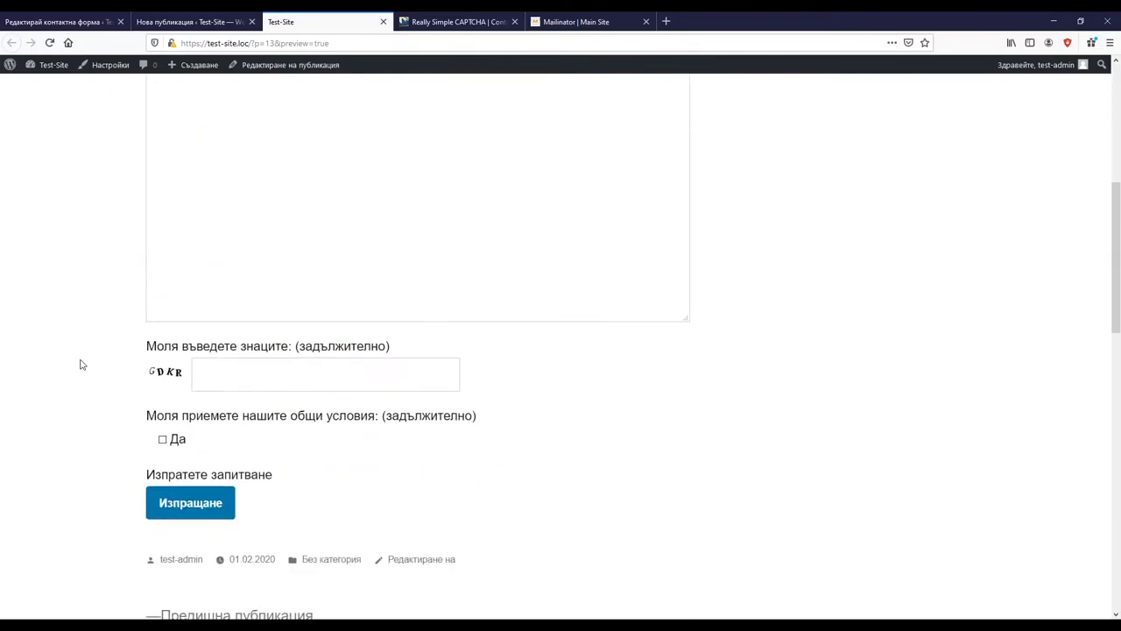
{"action": "left_click", "coordinate": [185, 504]}
{"action": "scroll", "coordinate": [94, 449], "scroll_direction": "down", "scroll_amount": 3}
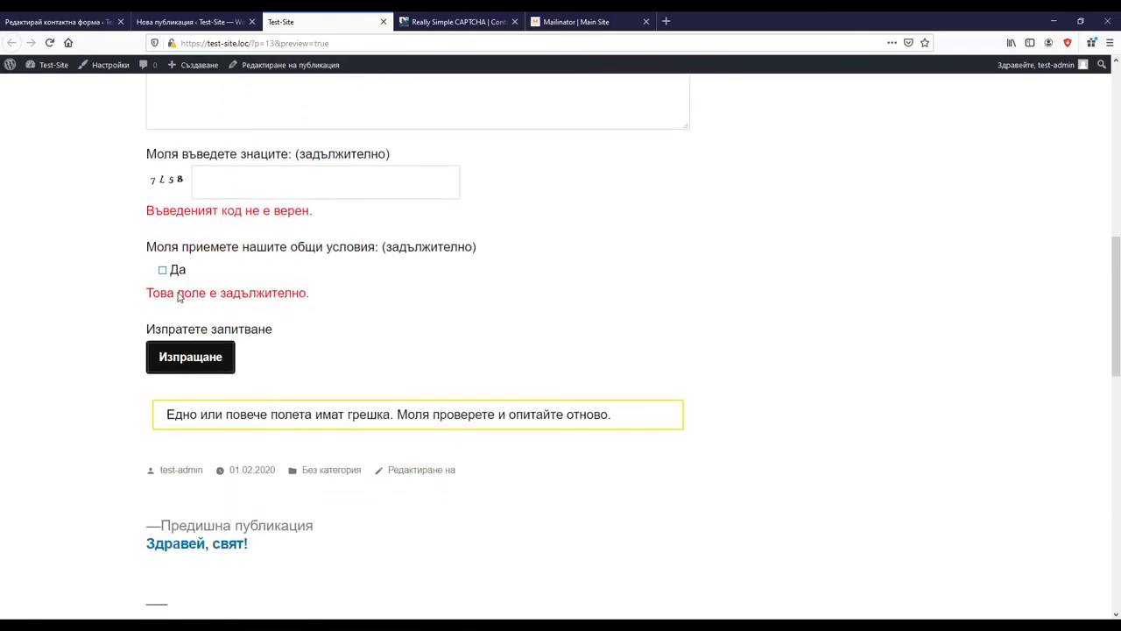
{"action": "left_click", "coordinate": [162, 269]}
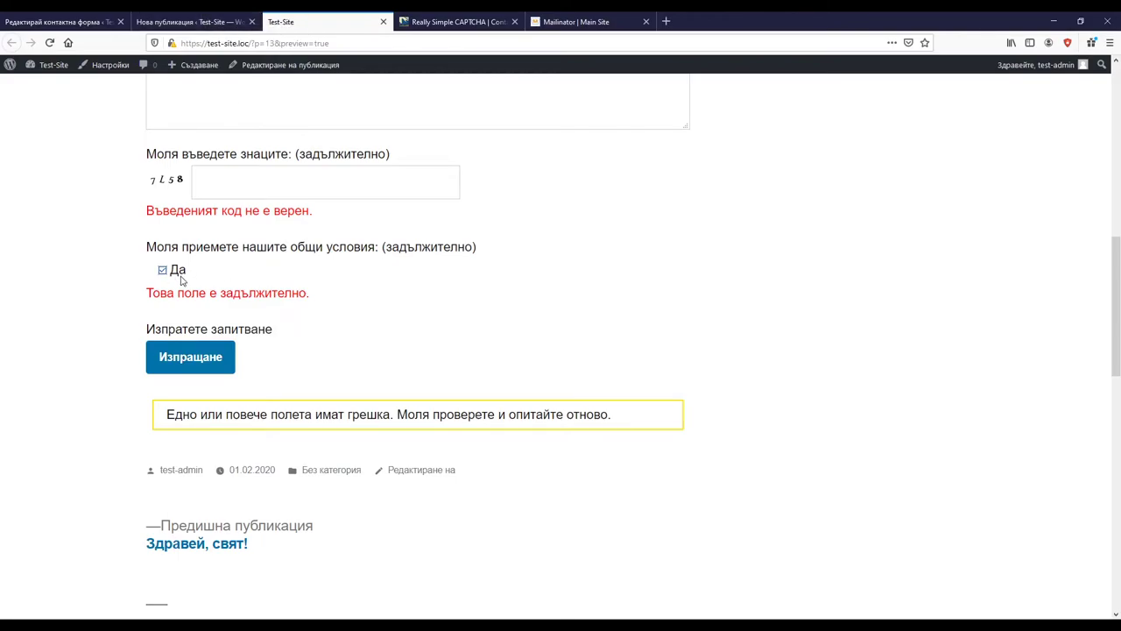
{"action": "left_click", "coordinate": [166, 21]}
{"action": "left_click", "coordinate": [66, 21]}
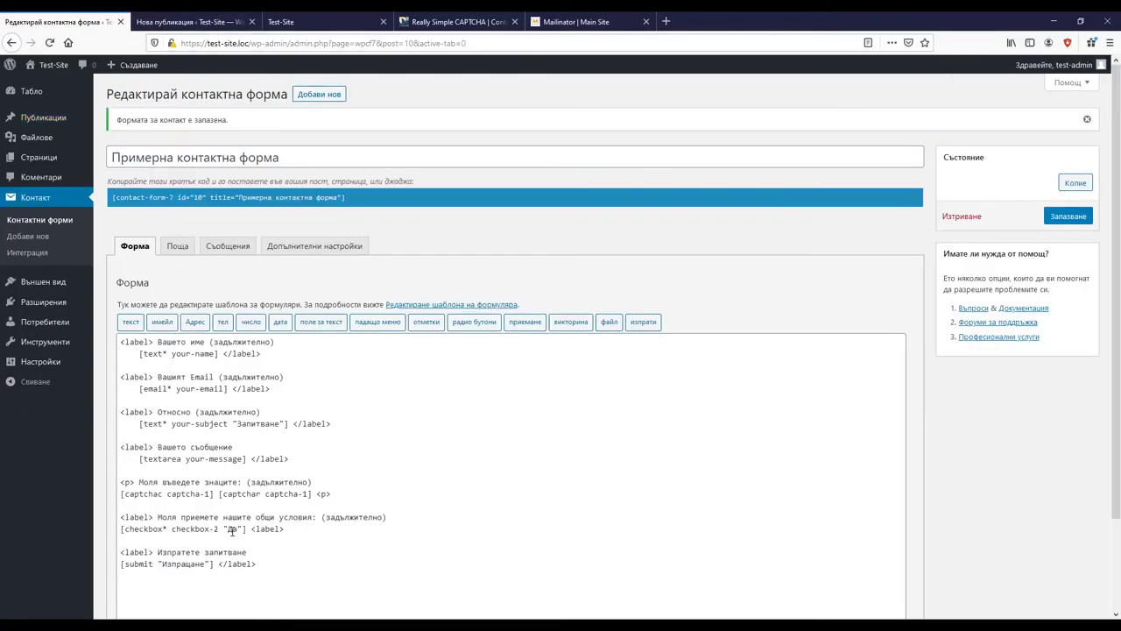
Step: Replace the fixed Да in the mail body's terms line with [checkbox-2]
{"action": "left_click_drag", "start_coordinate": [172, 529], "coordinate": [220, 529]}
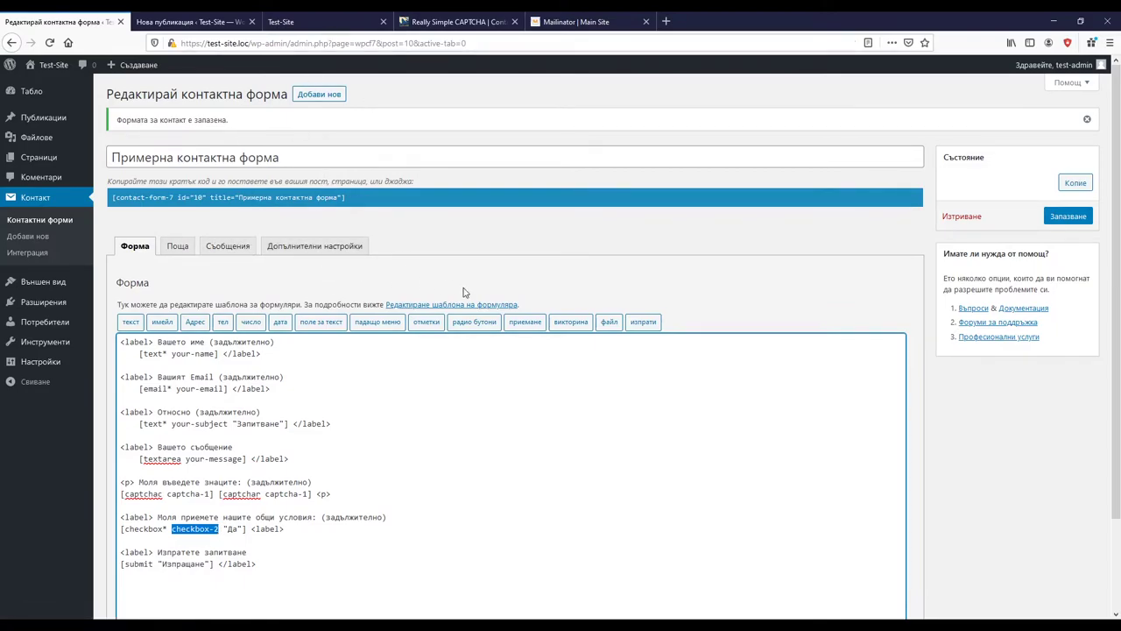
{"action": "left_click", "coordinate": [176, 246]}
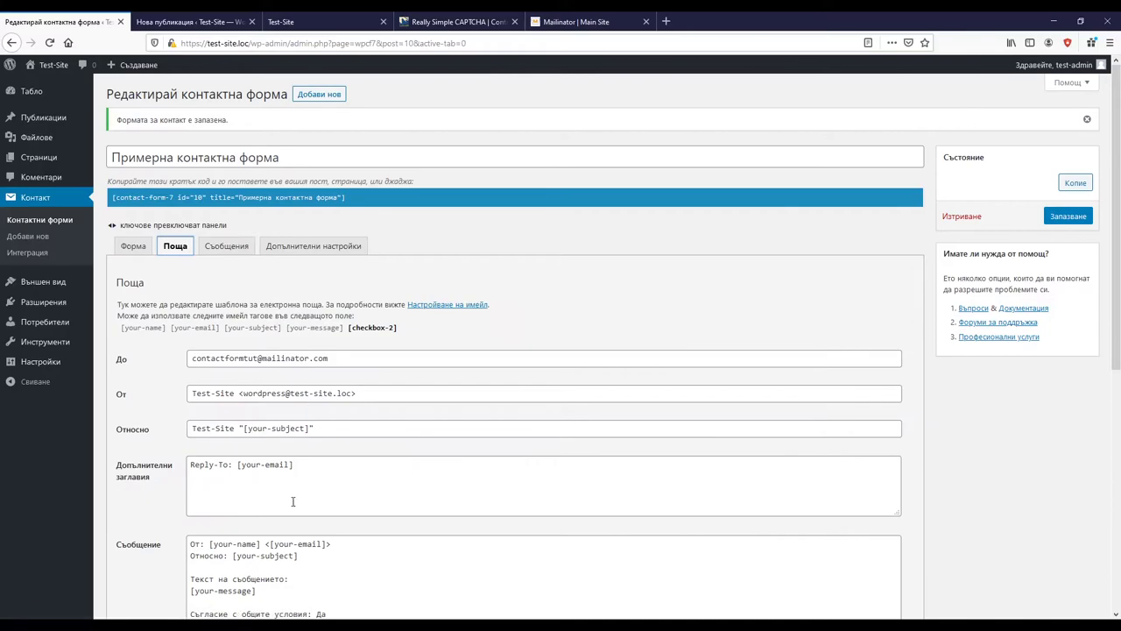
{"action": "scroll", "coordinate": [294, 501], "scroll_direction": "down", "scroll_amount": 3}
{"action": "left_click_drag", "start_coordinate": [337, 315], "coordinate": [312, 316]}
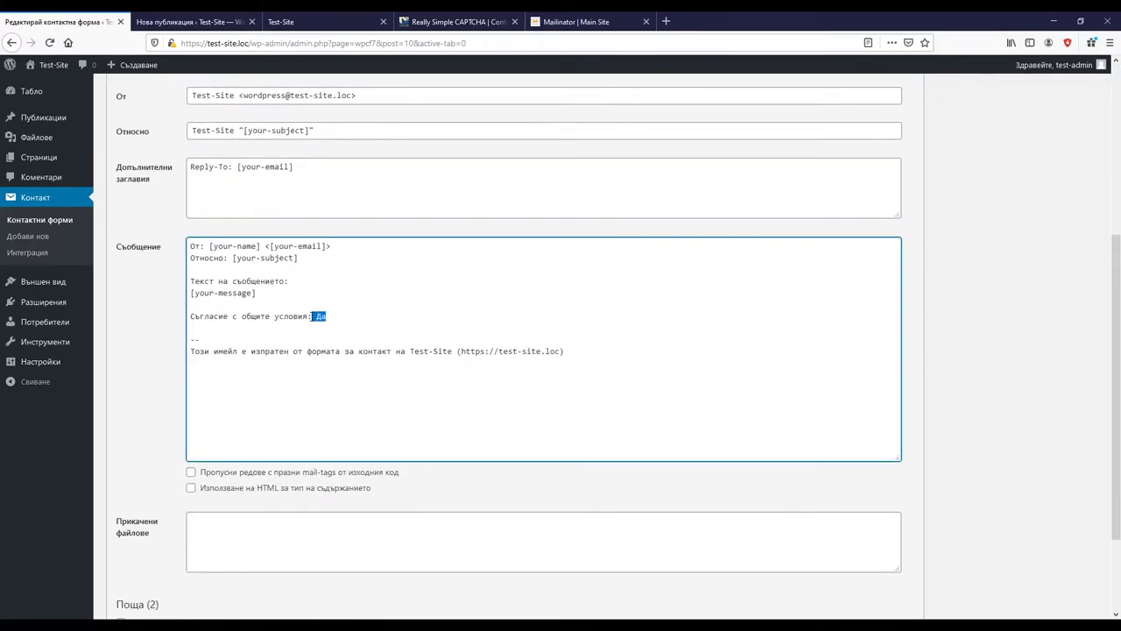
{"action": "type", "text": "[checkbox-2]"}
{"action": "left_click", "coordinate": [319, 315]}
{"action": "type", "text": "["}
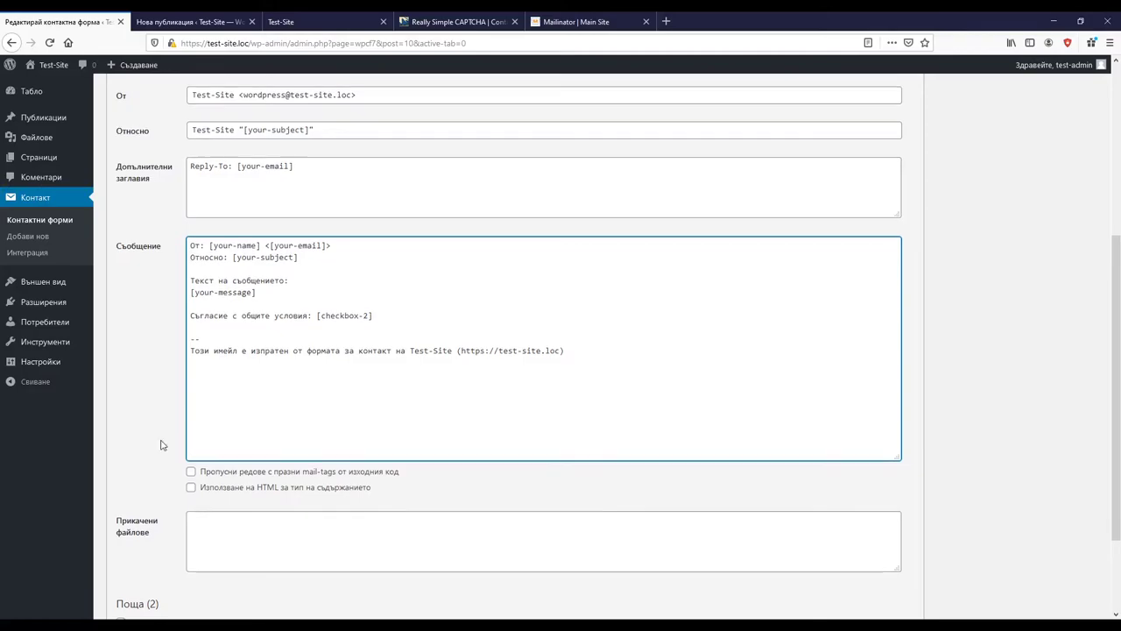
Step: Save the contact form with the updated mail body
{"action": "scroll", "coordinate": [175, 438], "scroll_direction": "down", "scroll_amount": 3}
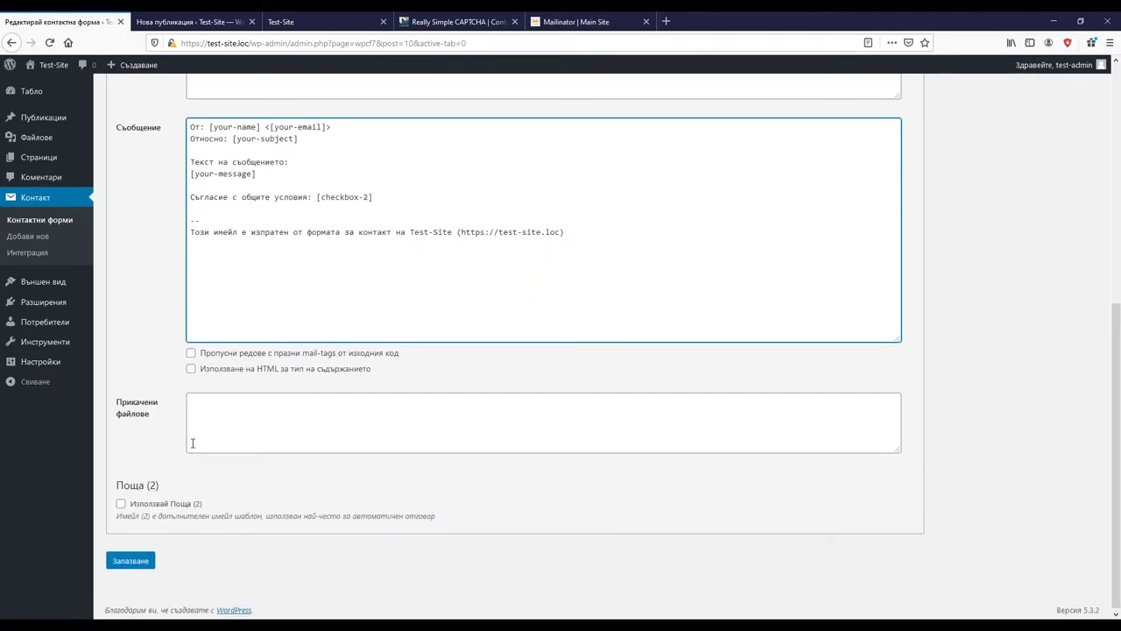
{"action": "left_click", "coordinate": [149, 560]}
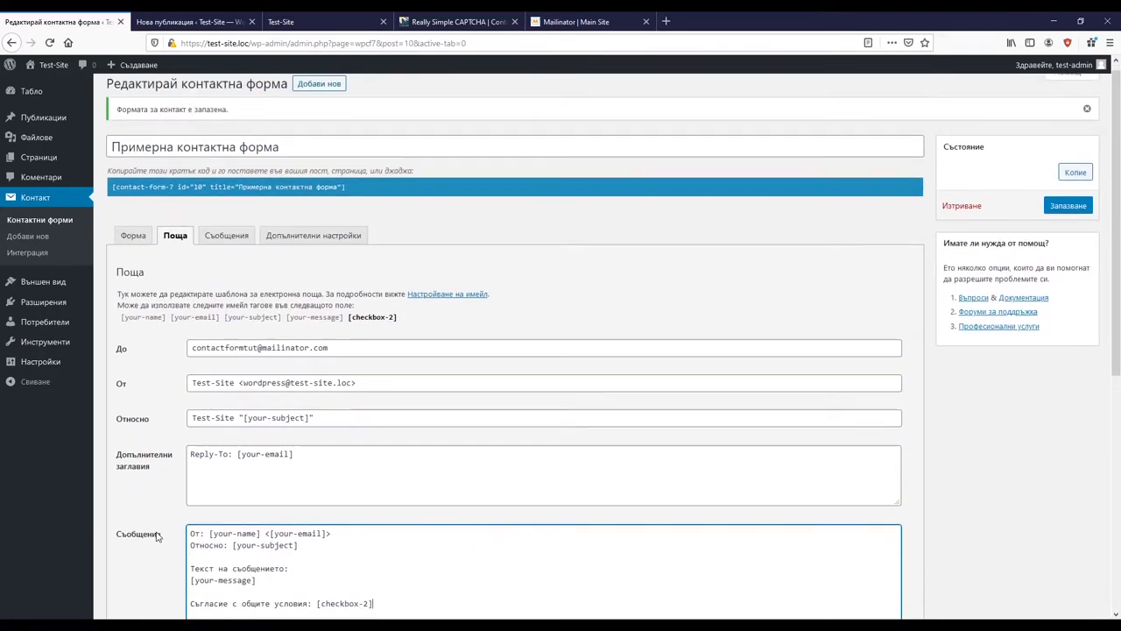
{"action": "scroll", "coordinate": [156, 536], "scroll_direction": "down", "scroll_amount": 3}
{"action": "scroll", "coordinate": [156, 536], "scroll_direction": "up", "scroll_amount": 2}
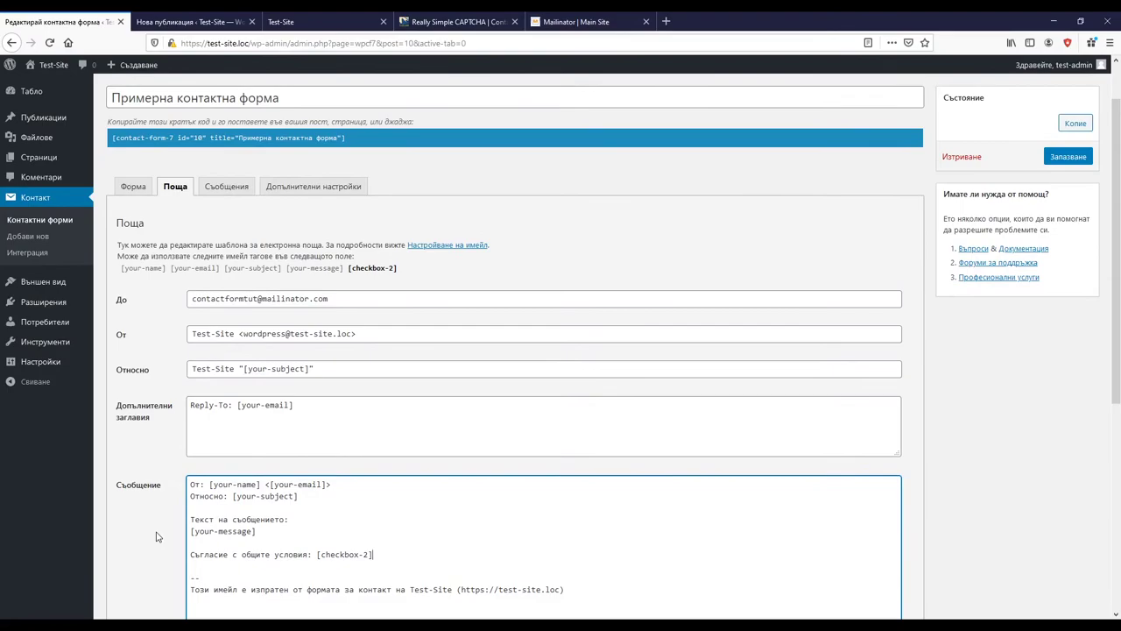
{"action": "scroll", "coordinate": [157, 530], "scroll_direction": "down", "scroll_amount": 3}
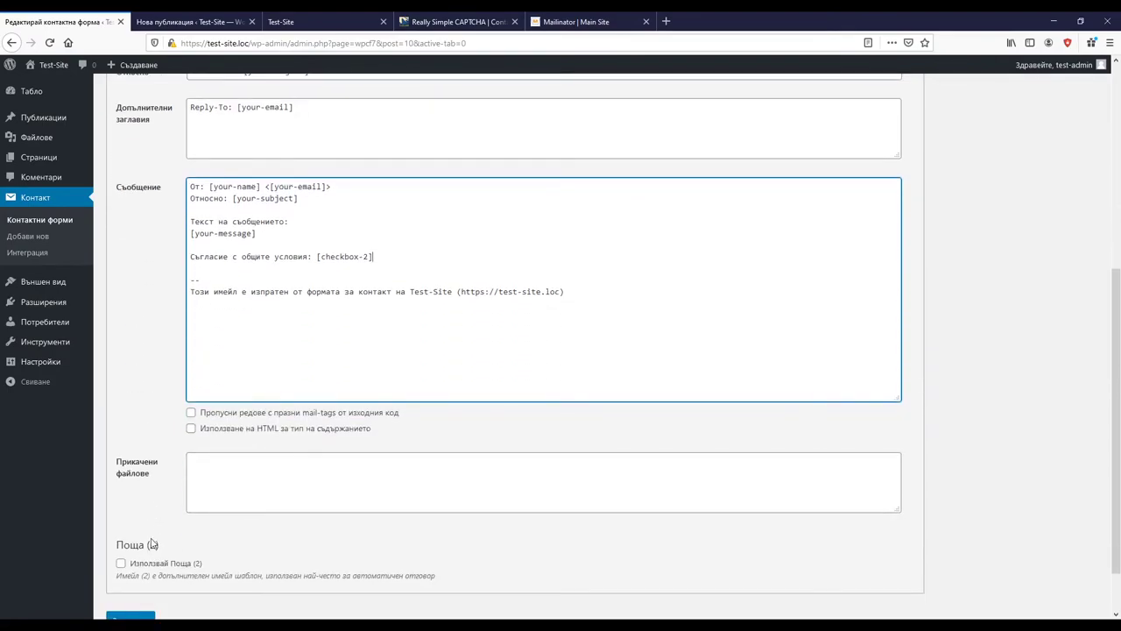
{"action": "scroll", "coordinate": [140, 565], "scroll_direction": "down", "scroll_amount": 1}
{"action": "left_click", "coordinate": [131, 561]}
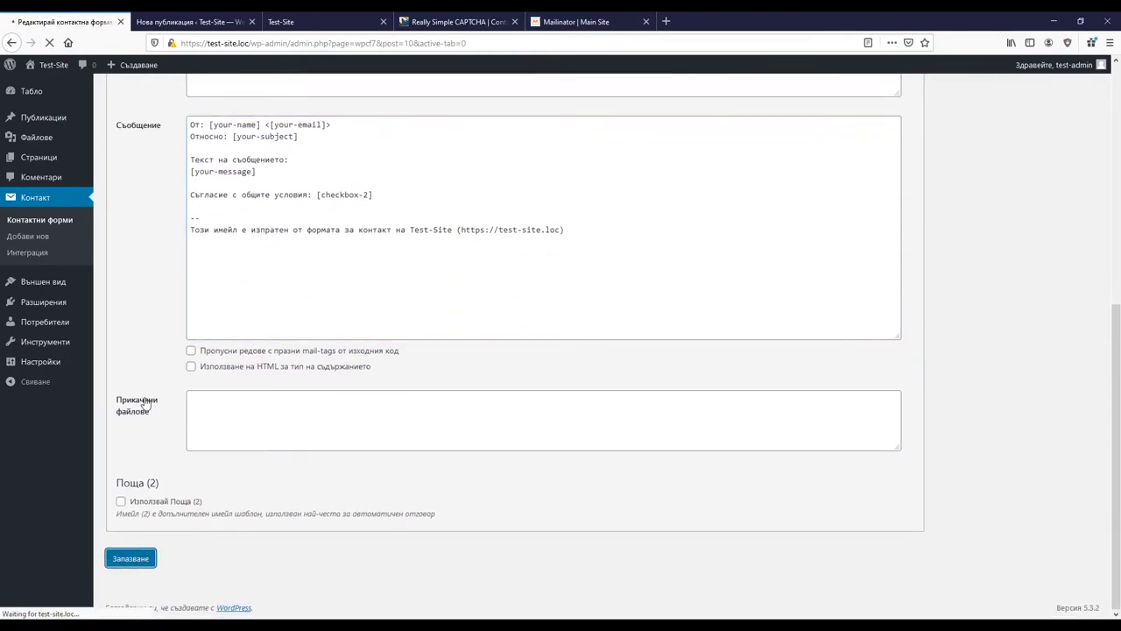
{"action": "scroll", "coordinate": [149, 416], "scroll_direction": "down", "scroll_amount": 3}
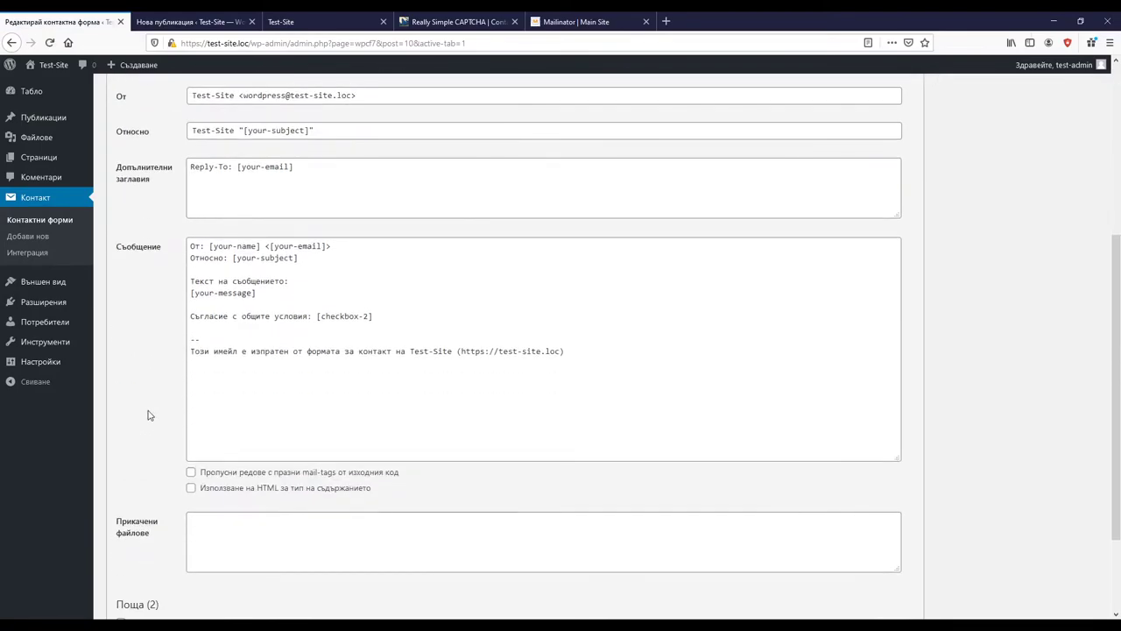
{"action": "scroll", "coordinate": [201, 332], "scroll_direction": "up", "scroll_amount": 5}
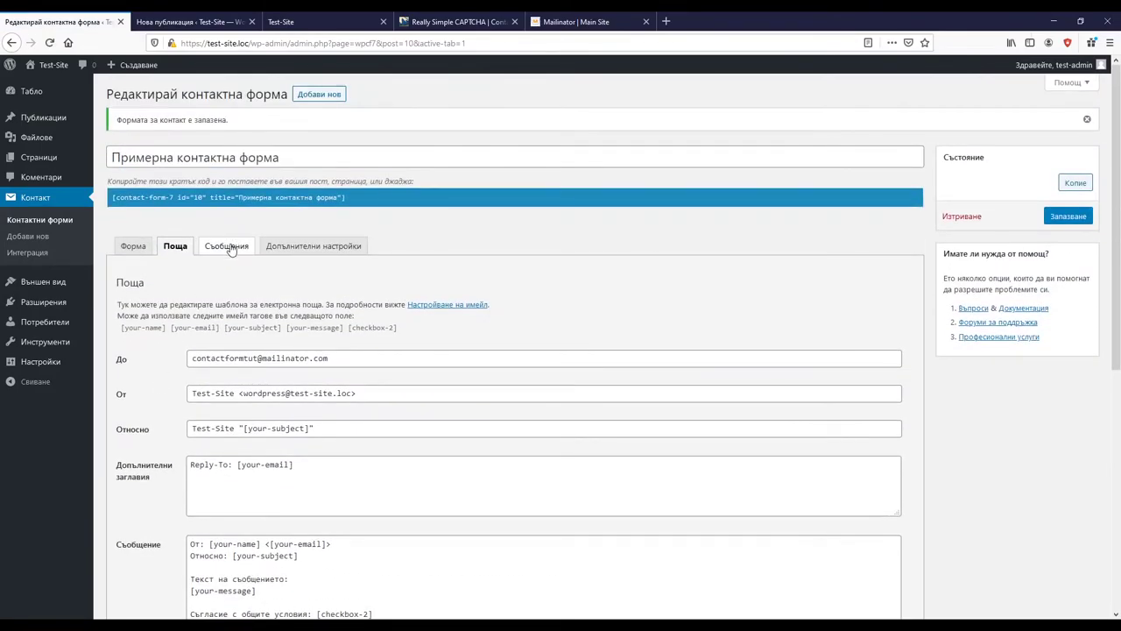
{"action": "left_click", "coordinate": [226, 245]}
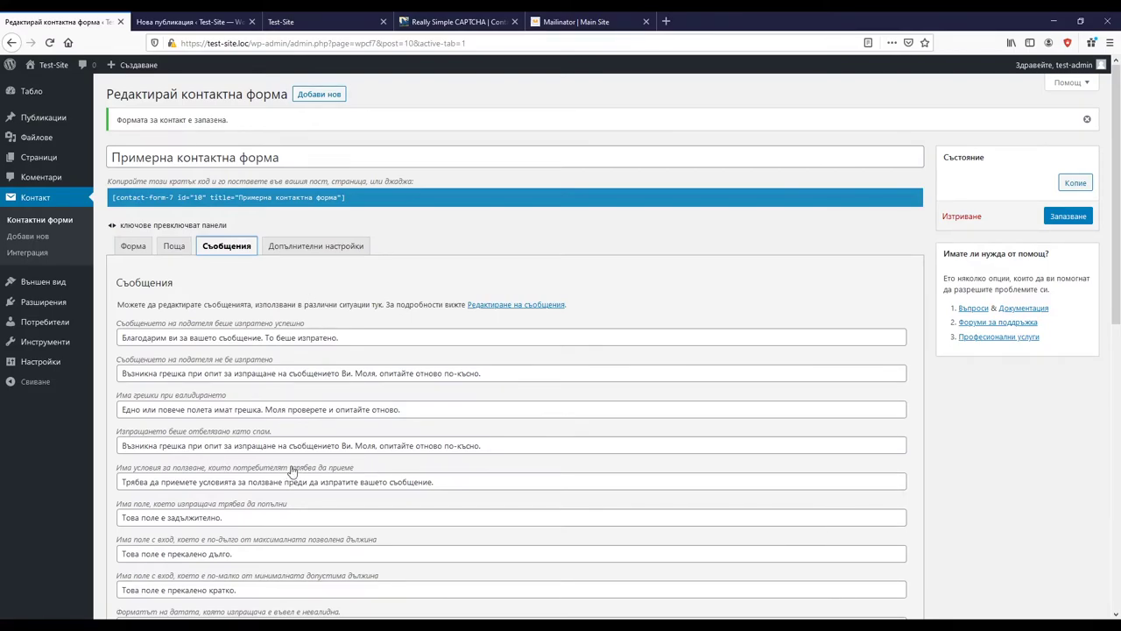
{"action": "scroll", "coordinate": [292, 474], "scroll_direction": "down", "scroll_amount": 6}
{"action": "scroll", "coordinate": [292, 464], "scroll_direction": "up", "scroll_amount": 7}
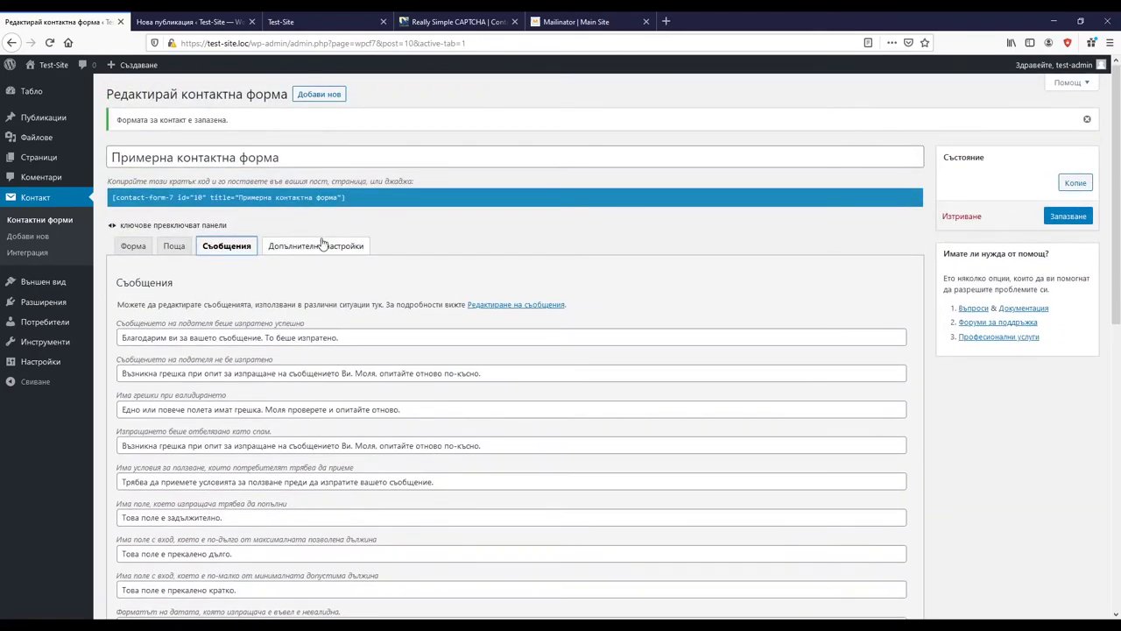
{"action": "left_click", "coordinate": [322, 244]}
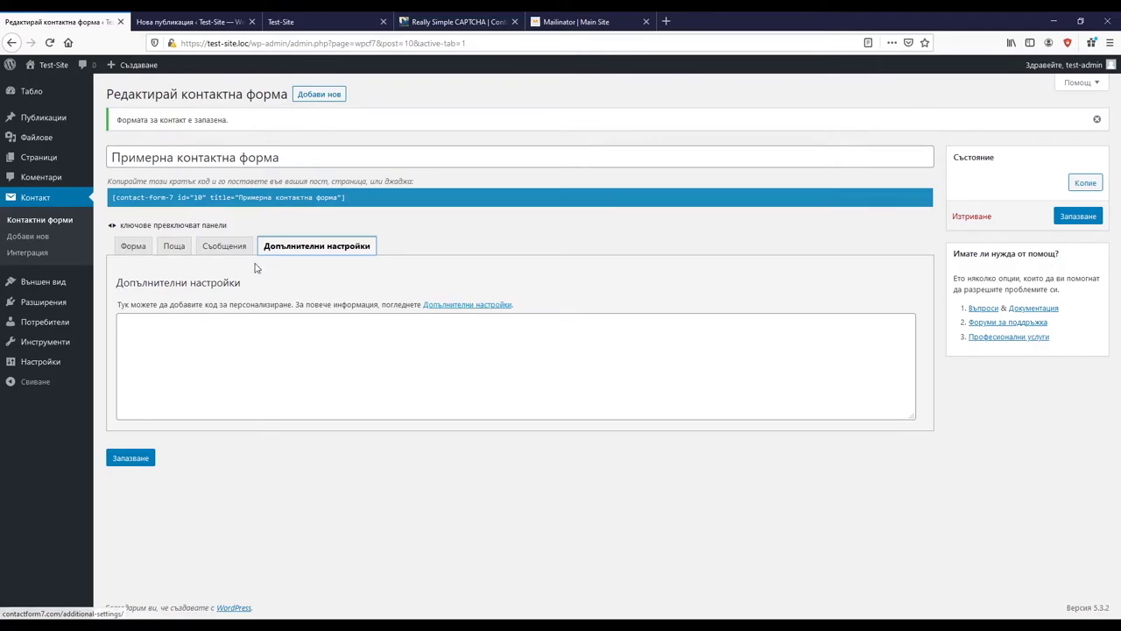
{"action": "left_click", "coordinate": [174, 248]}
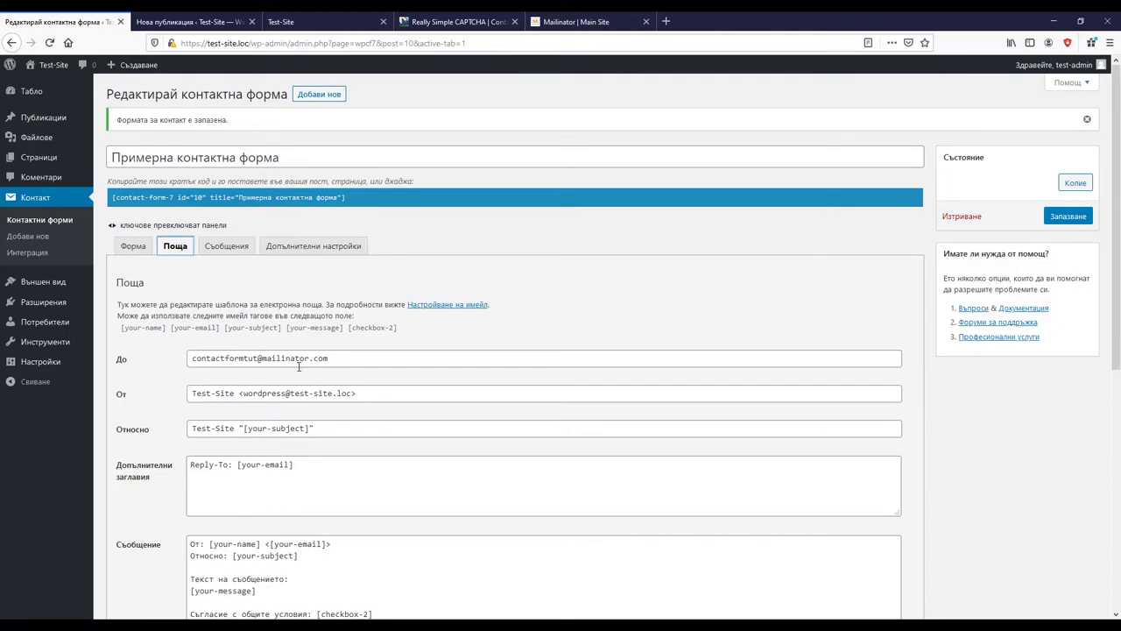
Step: Preview the post that contains the contact form
{"action": "left_click", "coordinate": [133, 245]}
{"action": "left_click", "coordinate": [219, 19]}
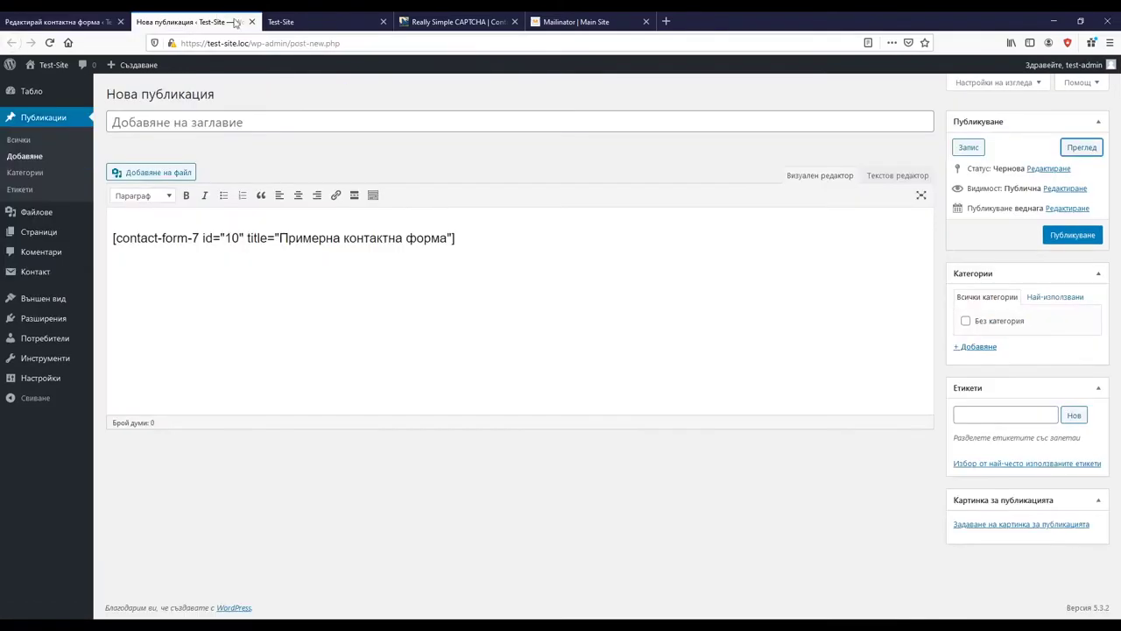
{"action": "left_click", "coordinate": [1086, 148]}
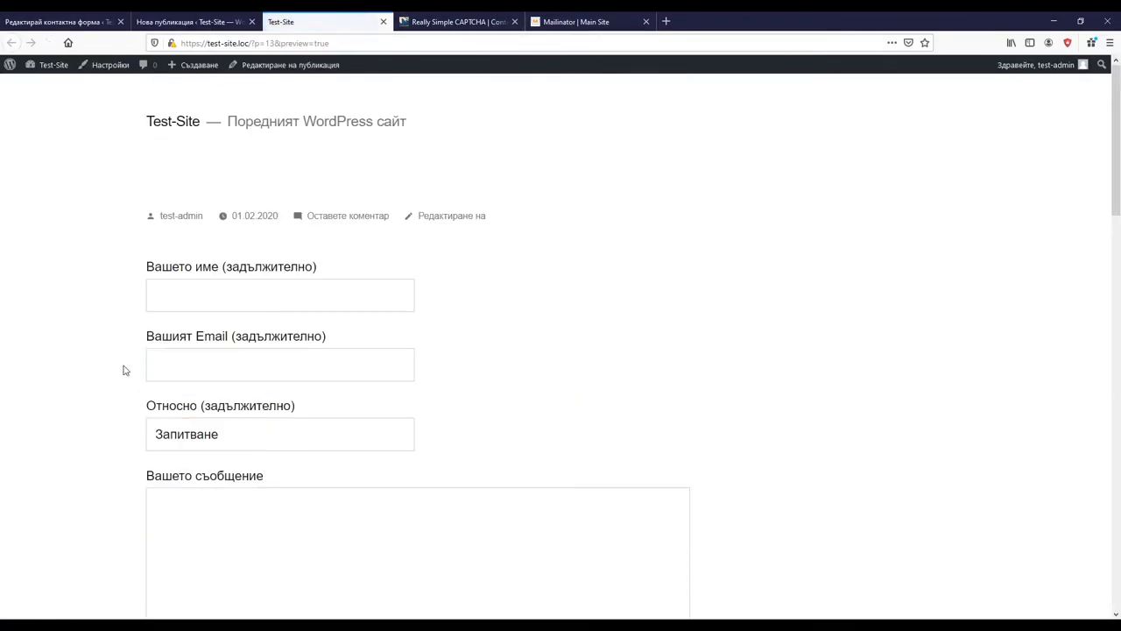
Step: Fill in the sender's name, e-mail address and the message 'Тестово запитване от Contac'
{"action": "left_click", "coordinate": [198, 306]}
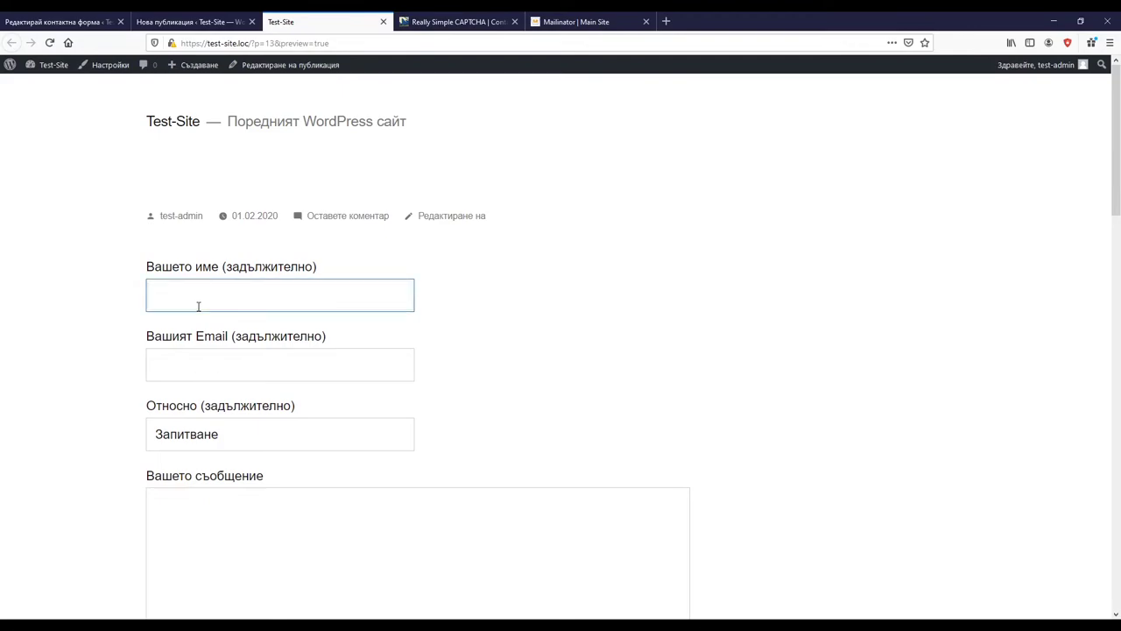
{"action": "left_click", "coordinate": [167, 368]}
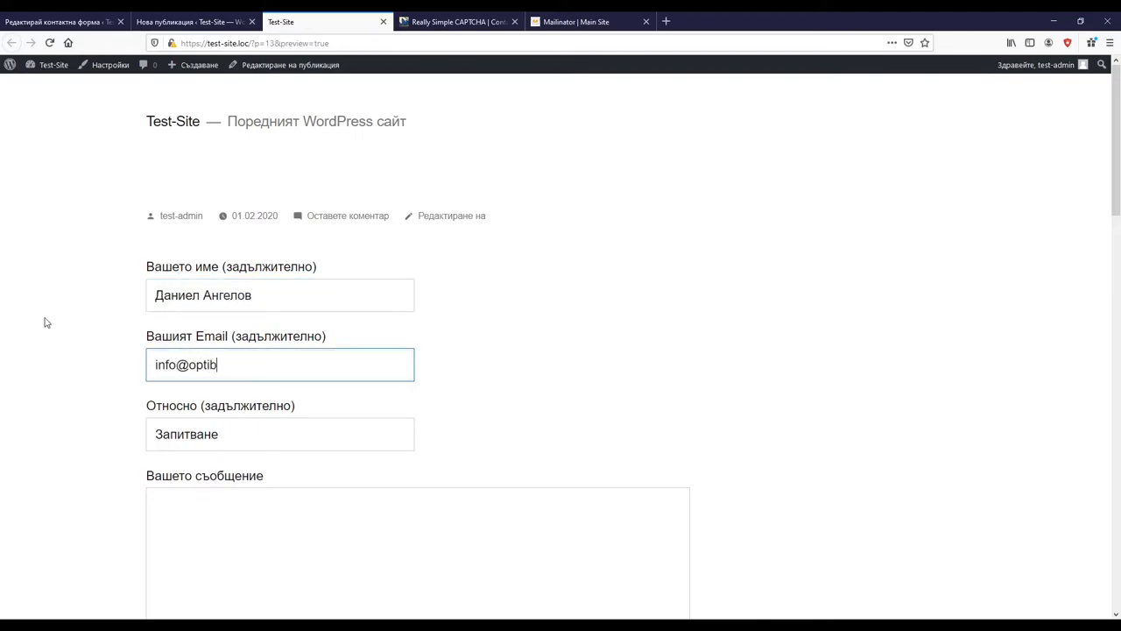
{"action": "scroll", "coordinate": [185, 408], "scroll_direction": "down", "scroll_amount": 2}
{"action": "left_click", "coordinate": [198, 368]}
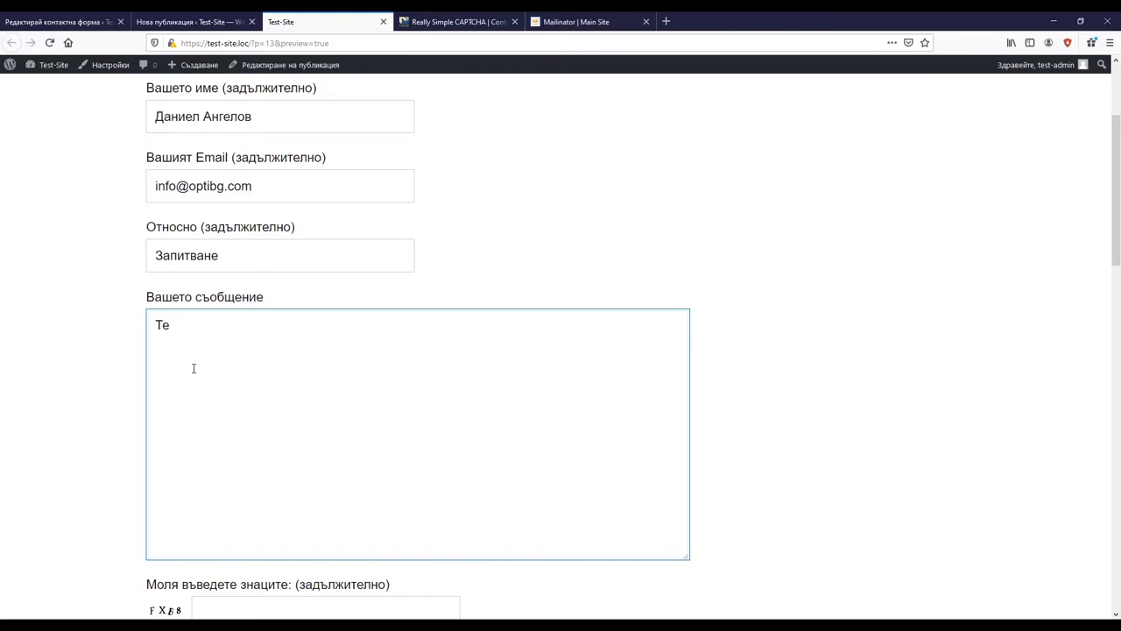
{"action": "type", "text": "Тестово запитване от Contact Form 7!"}
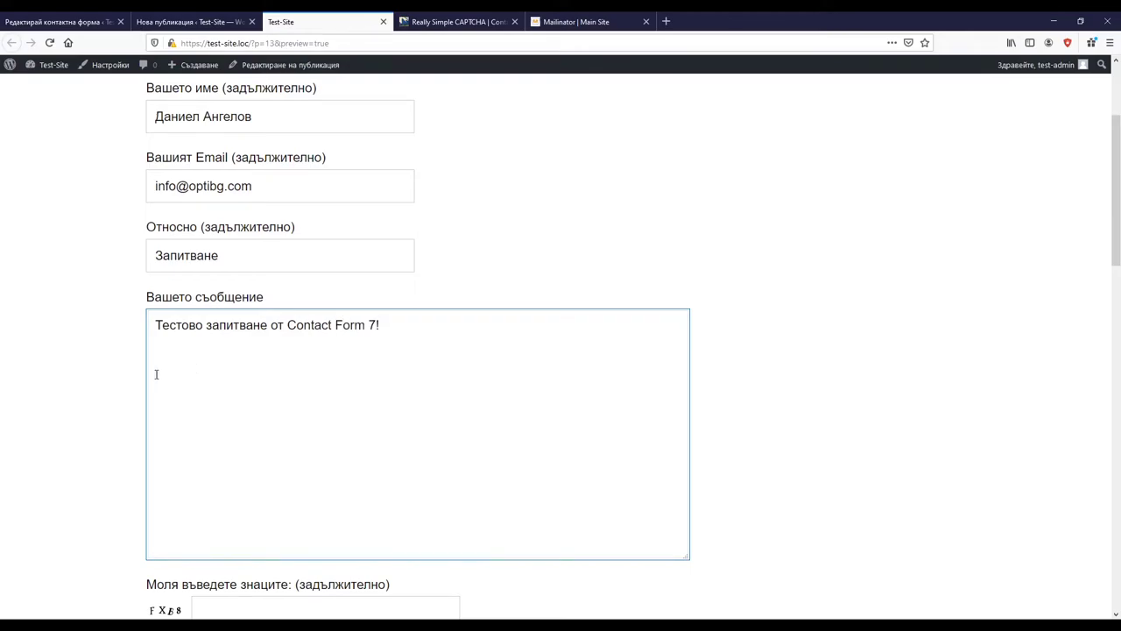
Step: Answer the captcha with FXB8, tick Да for the terms, and send the enquiry
{"action": "scroll", "coordinate": [222, 392], "scroll_direction": "down", "scroll_amount": 3}
{"action": "left_click", "coordinate": [221, 386]}
{"action": "type", "text": "FX"}
{"action": "type", "text": "B"}
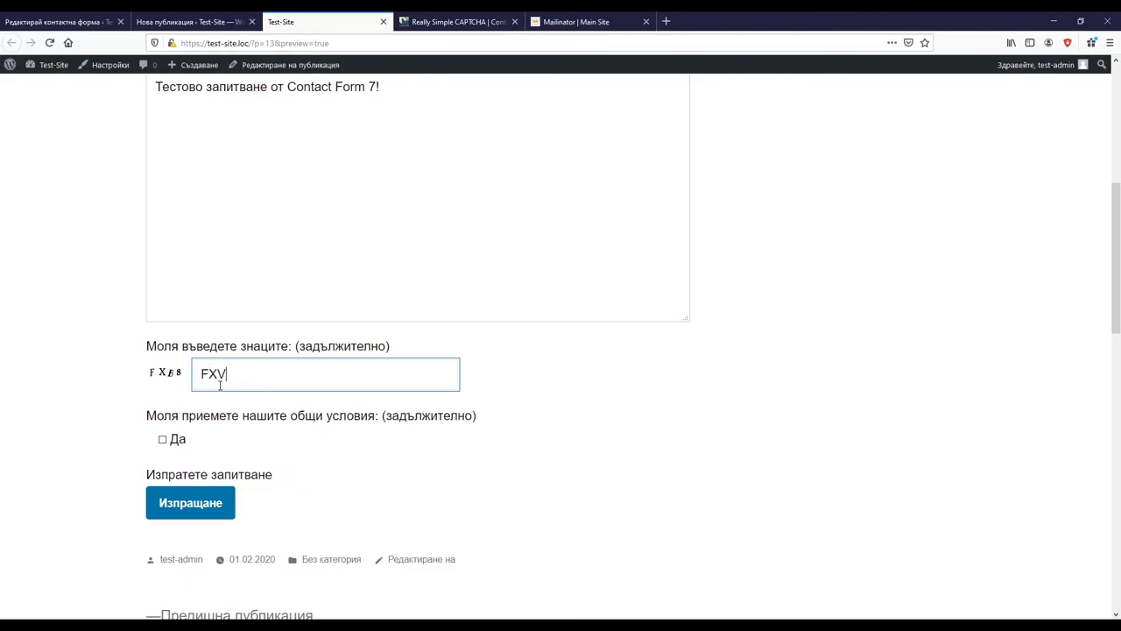
{"action": "type", "text": "8"}
{"action": "left_click", "coordinate": [163, 441]}
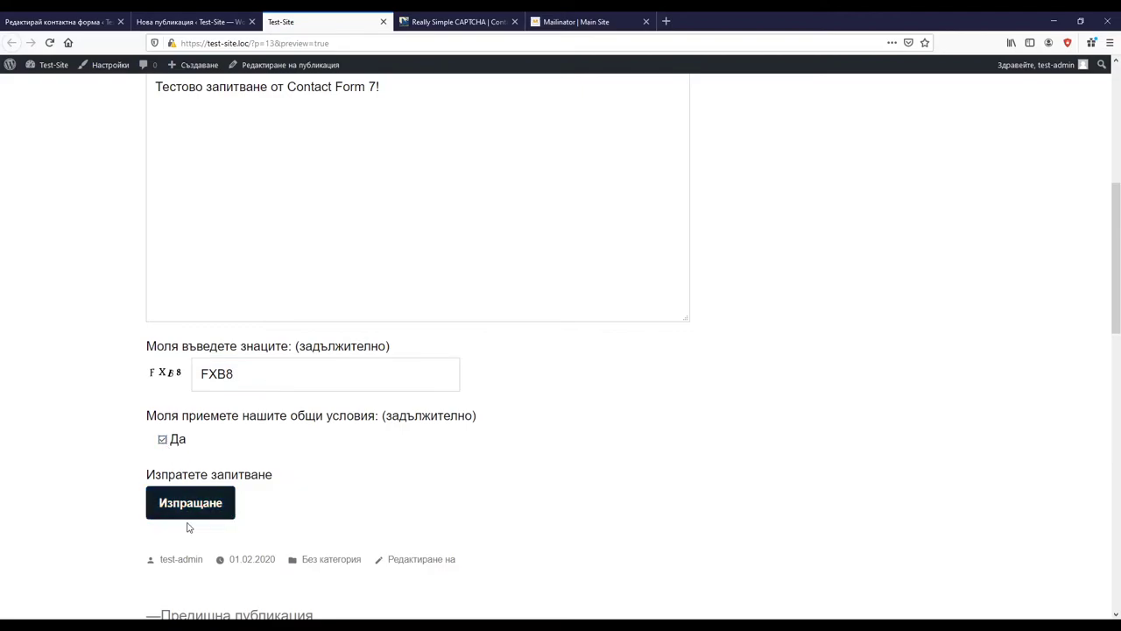
{"action": "left_click", "coordinate": [180, 504]}
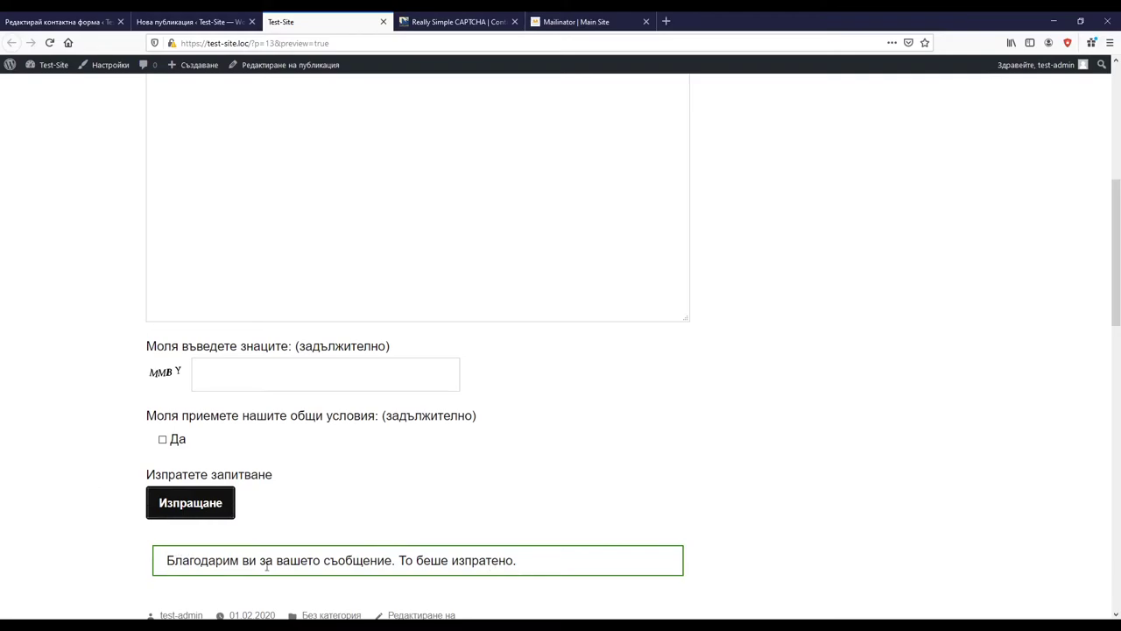
{"action": "left_click", "coordinate": [601, 17]}
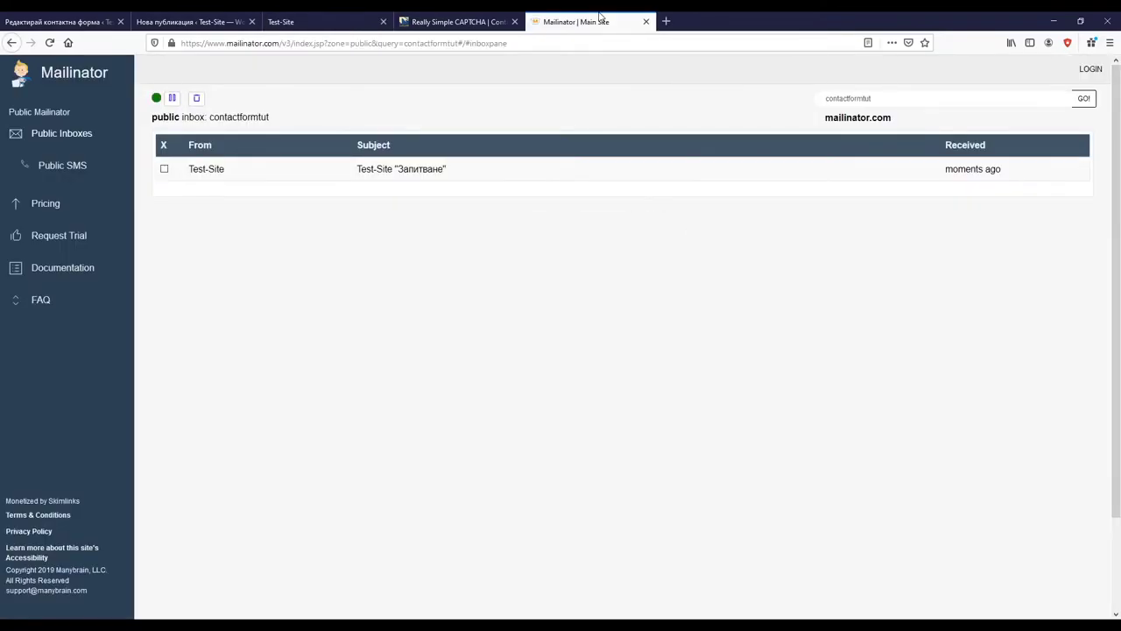
Step: Open the Test-Site 'Запитване' email and highlight its 'Съгласие с общите условия: Да' line
{"action": "left_click", "coordinate": [388, 169]}
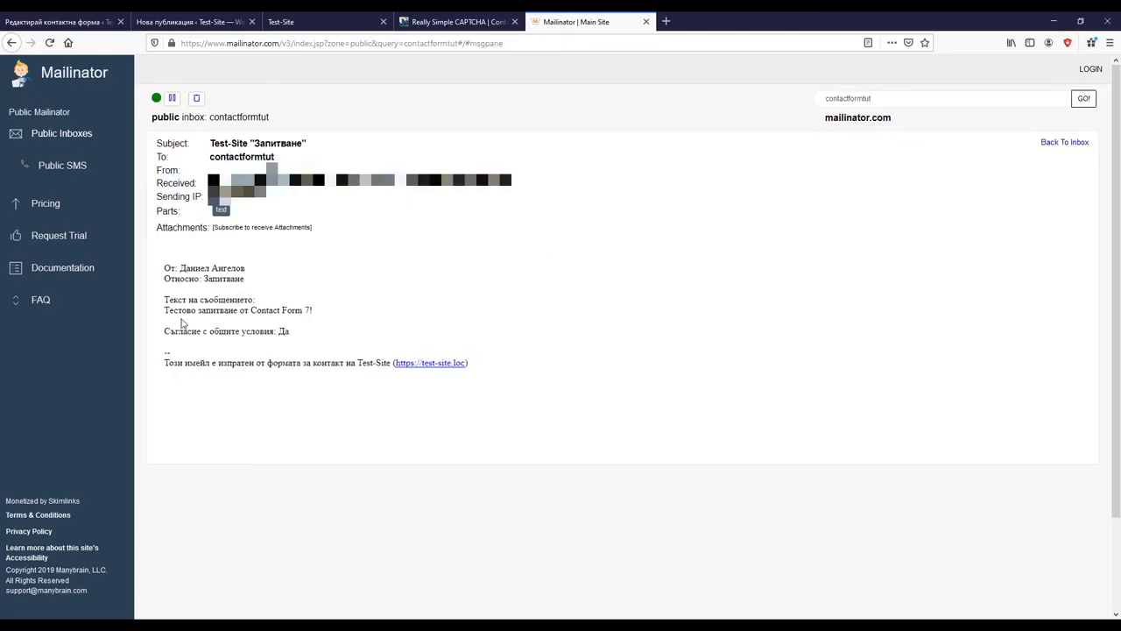
{"action": "left_click_drag", "start_coordinate": [165, 332], "coordinate": [298, 333]}
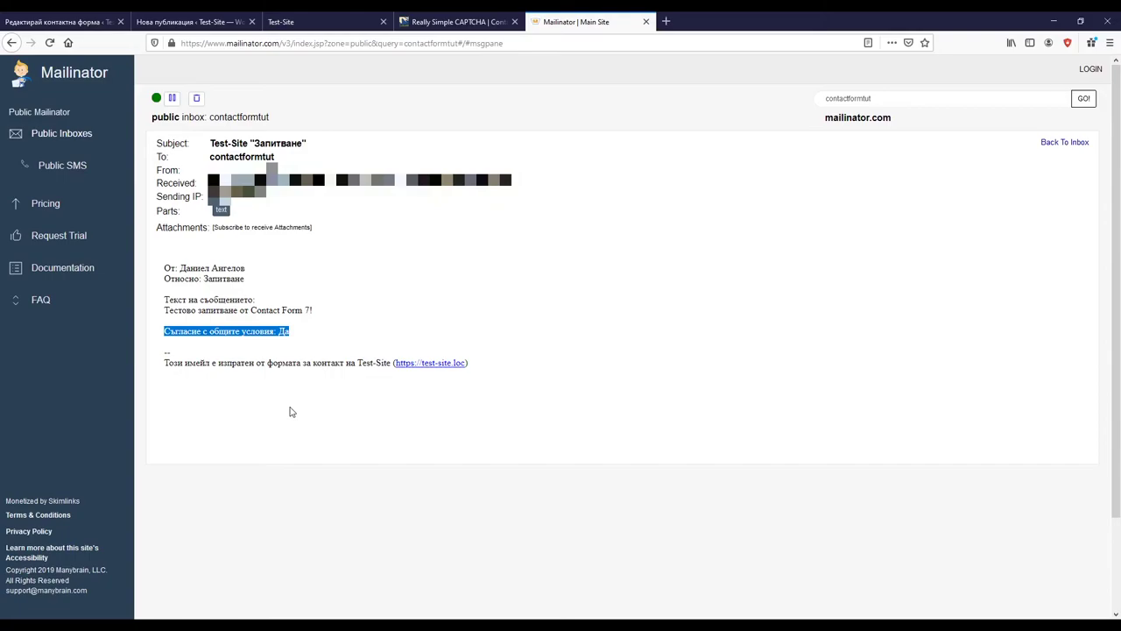
{"action": "left_click", "coordinate": [313, 343]}
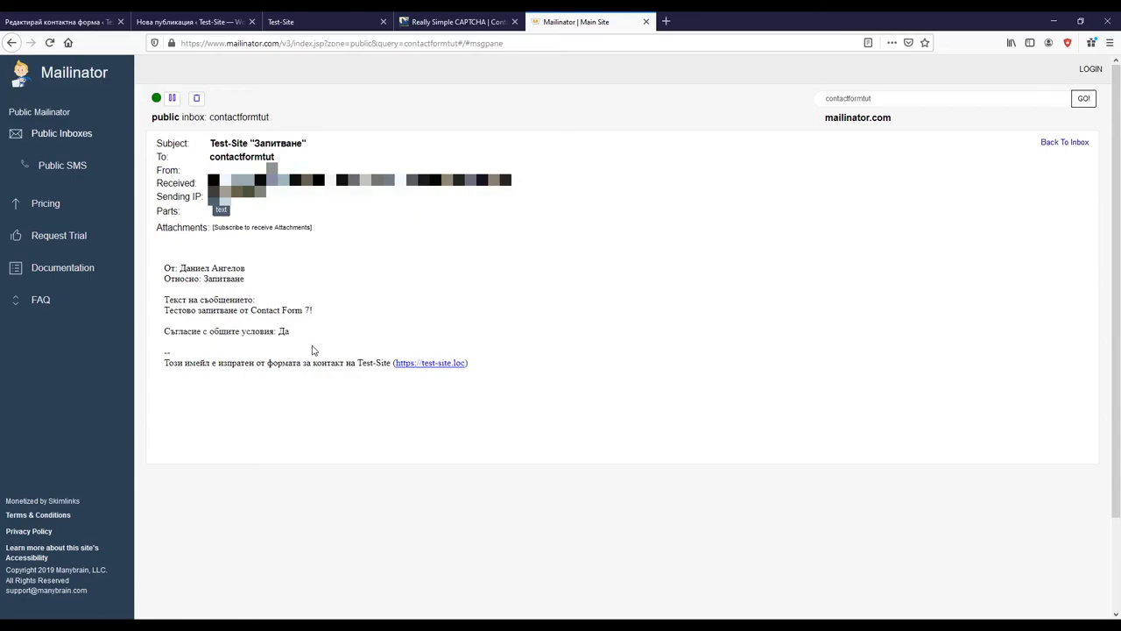
Step: Glance at the CAPTCHA documentation, then go back to the Примерна контактна форма editor
{"action": "key", "text": "ctrl+1"}
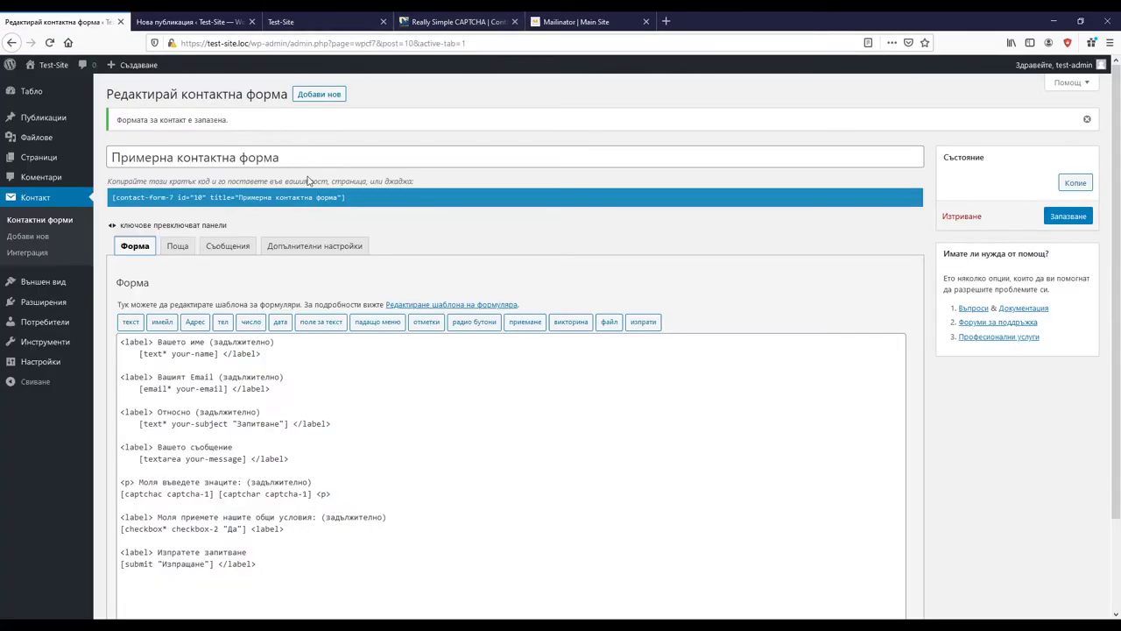
{"action": "left_click", "coordinate": [434, 19]}
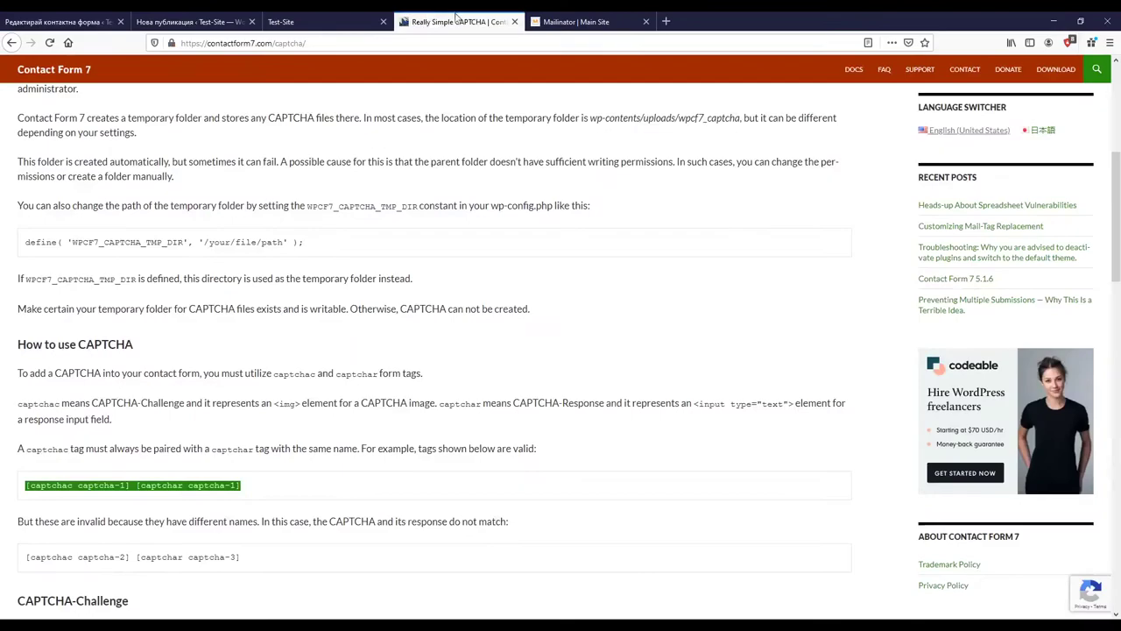
{"action": "left_click", "coordinate": [188, 21]}
{"action": "left_click", "coordinate": [57, 21]}
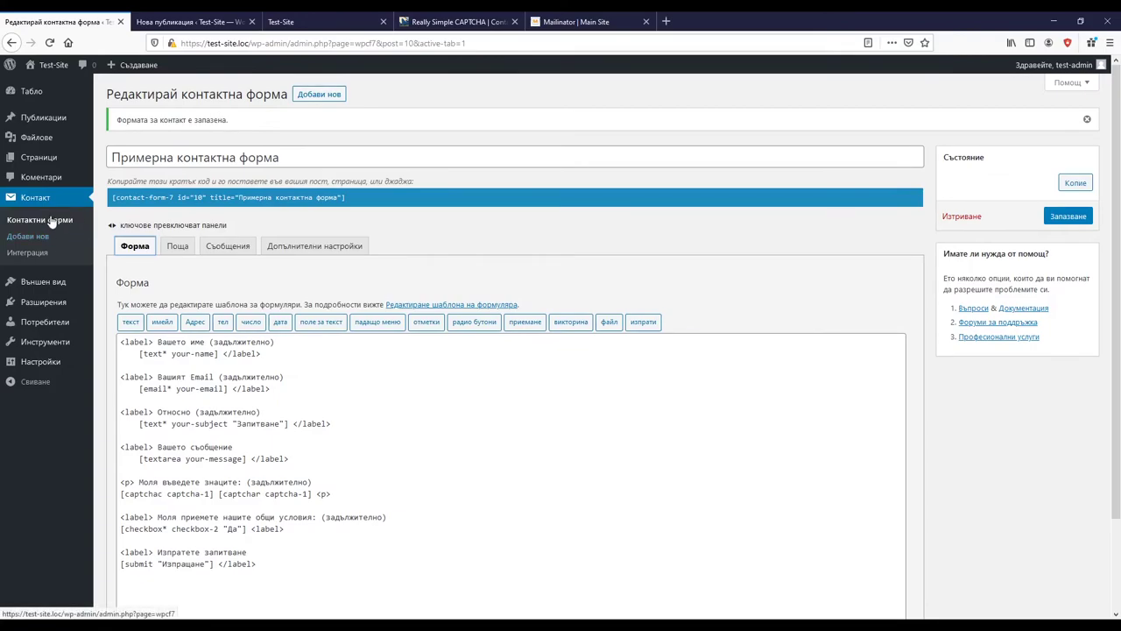
{"action": "mouse_move", "coordinate": [43, 350]}
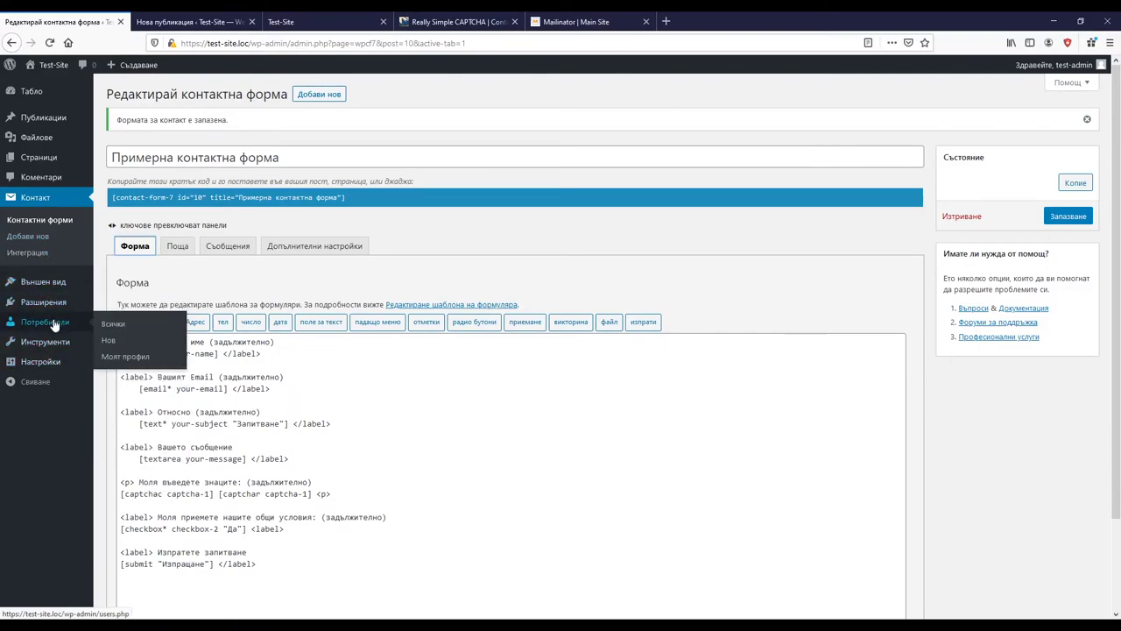
{"action": "mouse_move", "coordinate": [52, 303]}
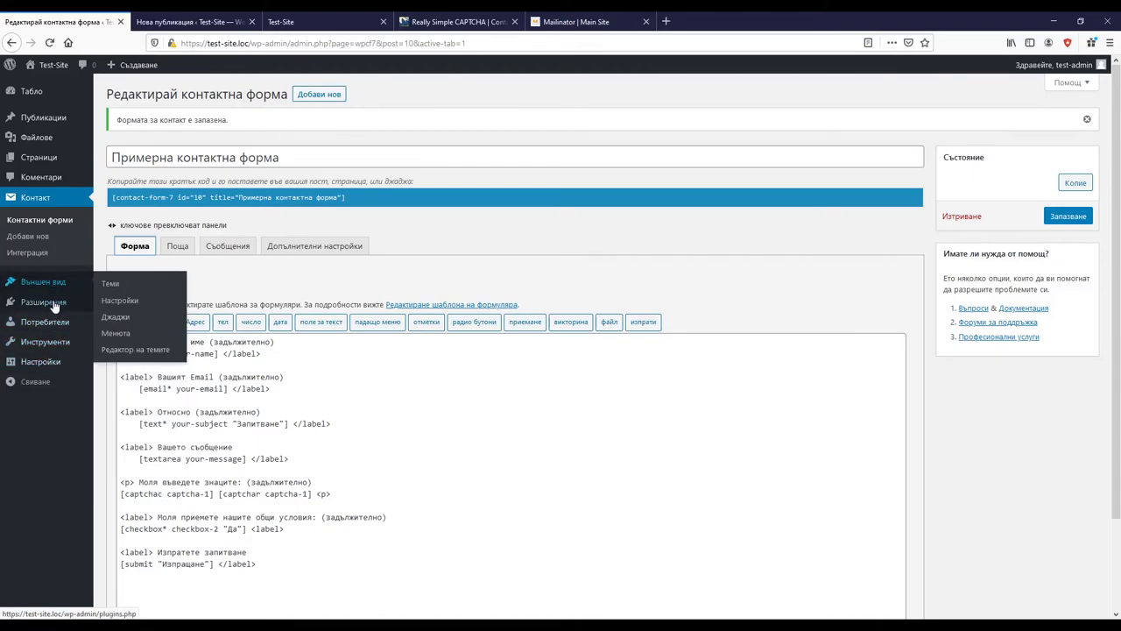
Step: Search the plugin directory for 'Material Design for Contact Form 7' and activate it
{"action": "left_click", "coordinate": [125, 322]}
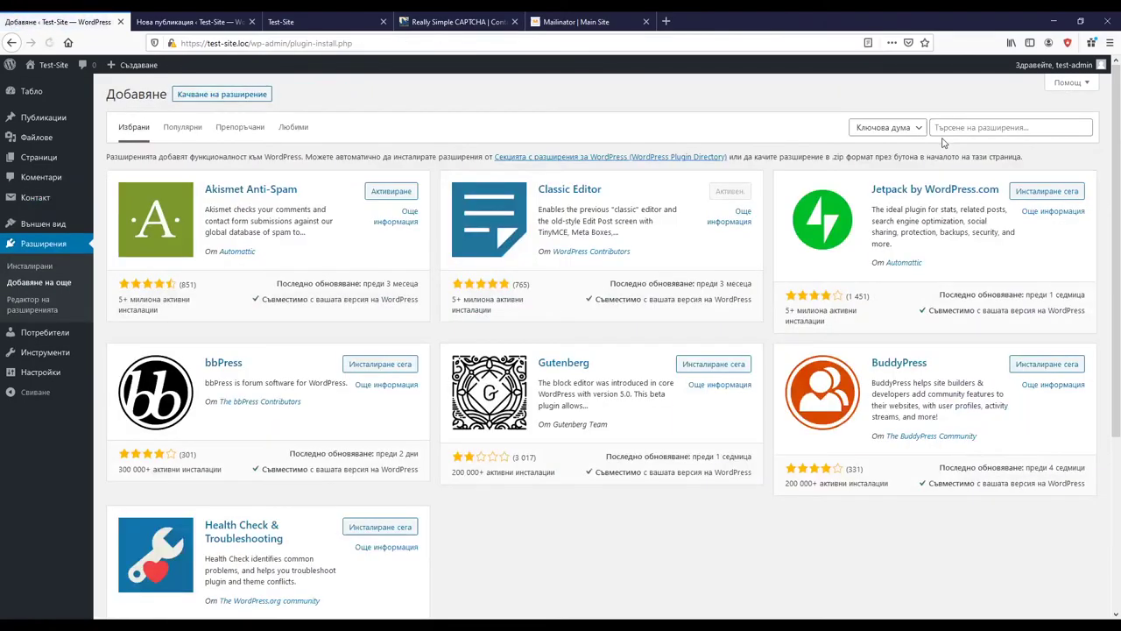
{"action": "left_click", "coordinate": [943, 127]}
{"action": "type", "text": "Material Design for Contact Form 7"}
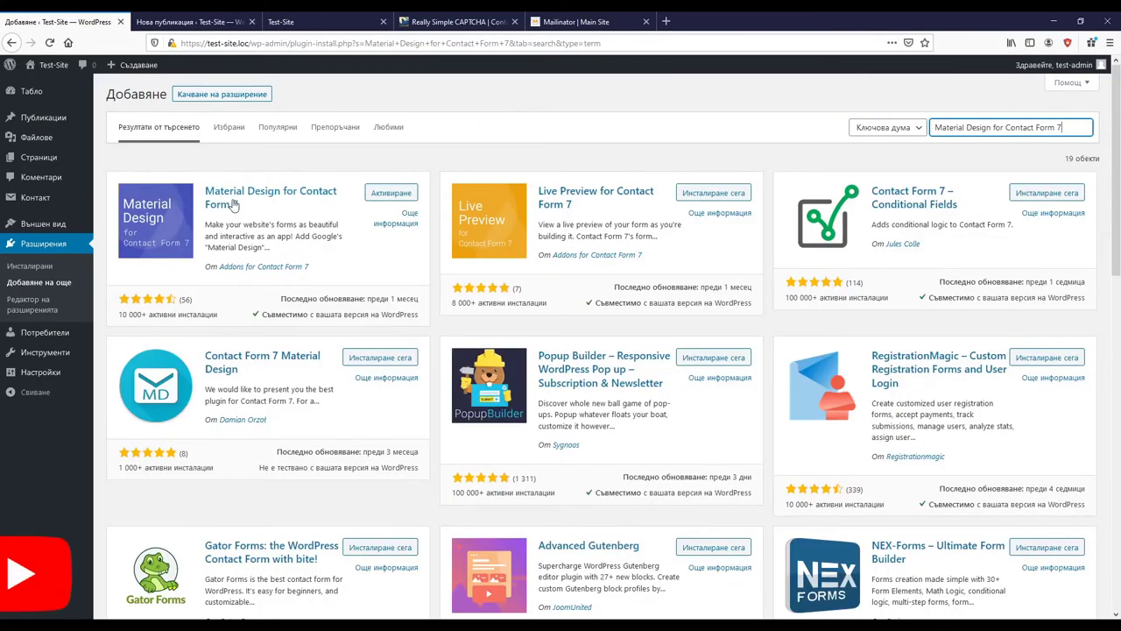
{"action": "left_click", "coordinate": [397, 198]}
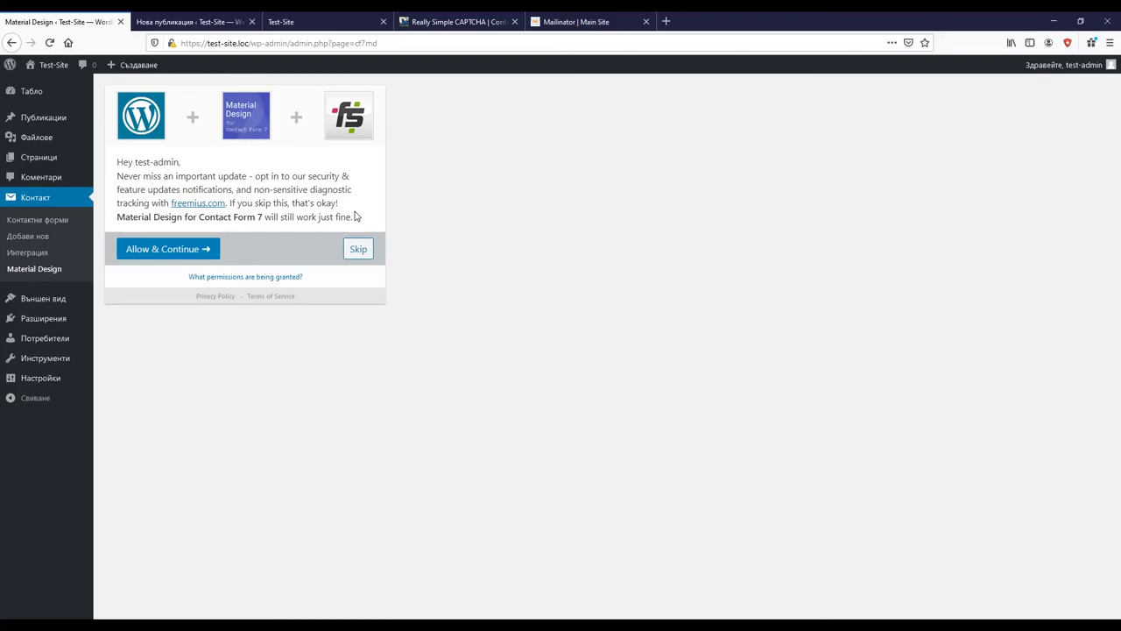
Step: Skip the Material Design tracking opt-in, skim its welcome page, and go to Контактни форми
{"action": "left_click", "coordinate": [359, 251]}
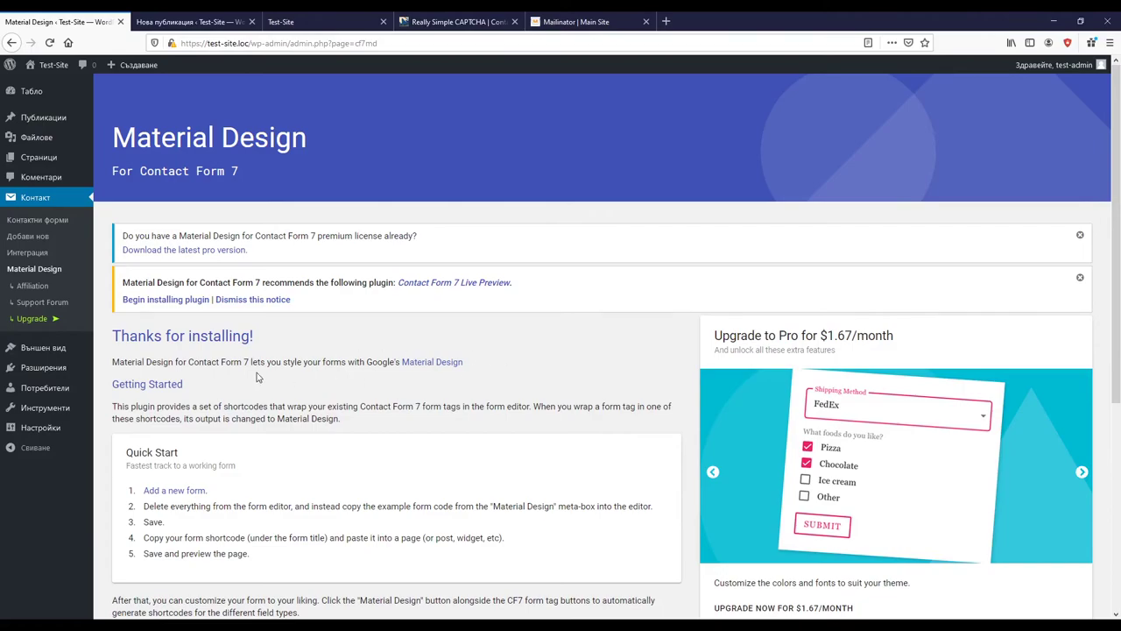
{"action": "scroll", "coordinate": [505, 414], "scroll_direction": "down", "scroll_amount": 2}
{"action": "scroll", "coordinate": [505, 413], "scroll_direction": "down", "scroll_amount": 2}
{"action": "scroll", "coordinate": [319, 380], "scroll_direction": "down", "scroll_amount": 1}
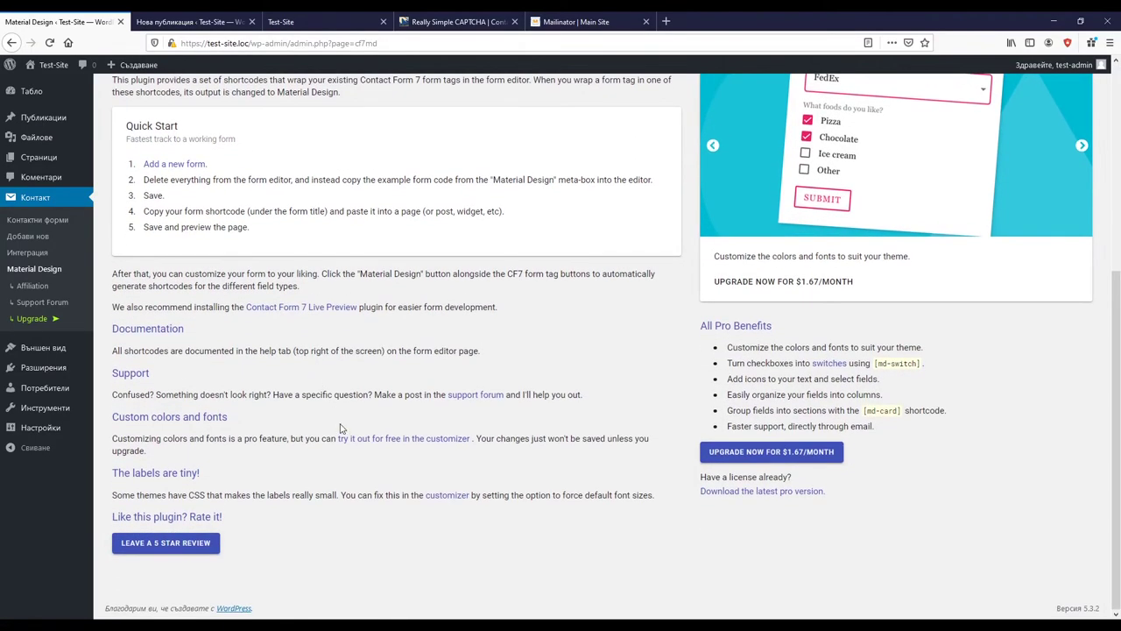
{"action": "scroll", "coordinate": [232, 462], "scroll_direction": "up", "scroll_amount": 3}
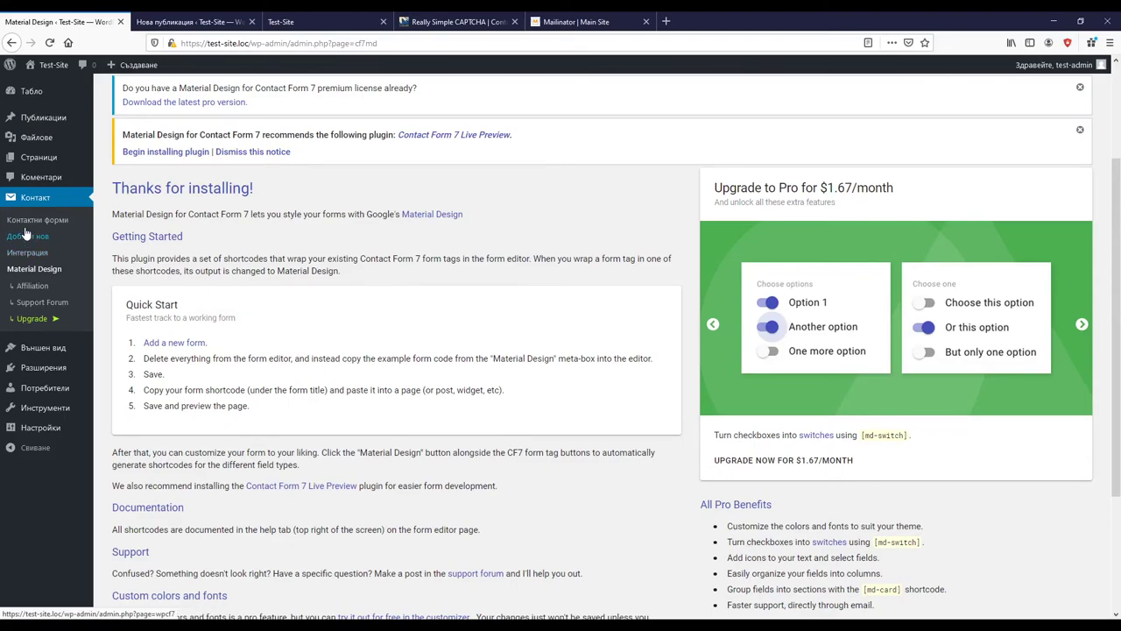
{"action": "left_click", "coordinate": [37, 220]}
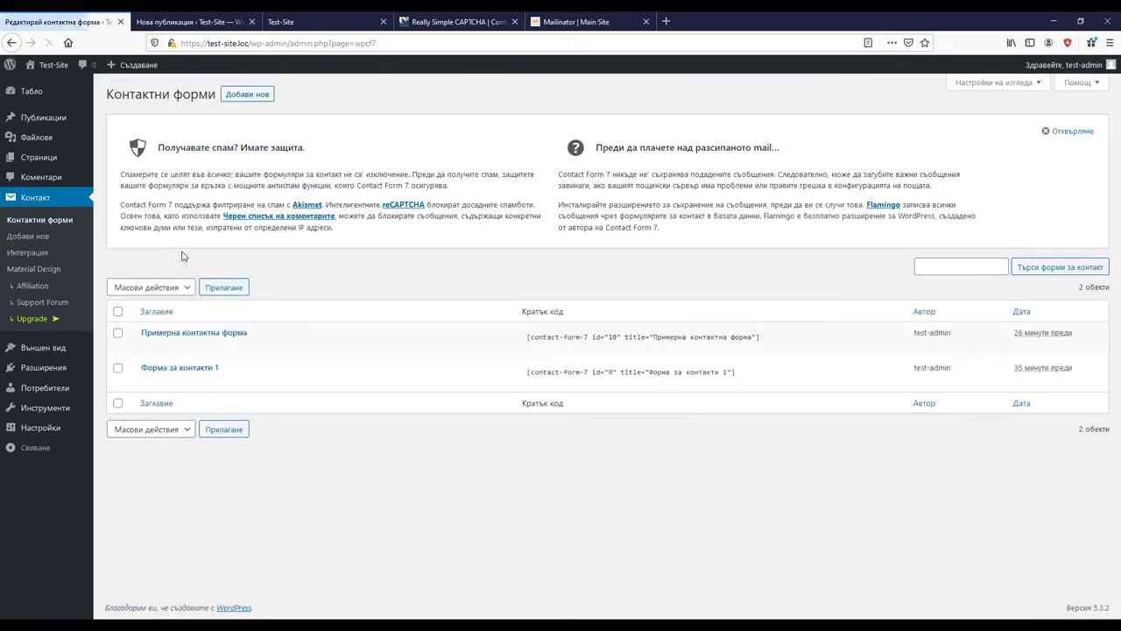
{"action": "mouse_move", "coordinate": [158, 383]}
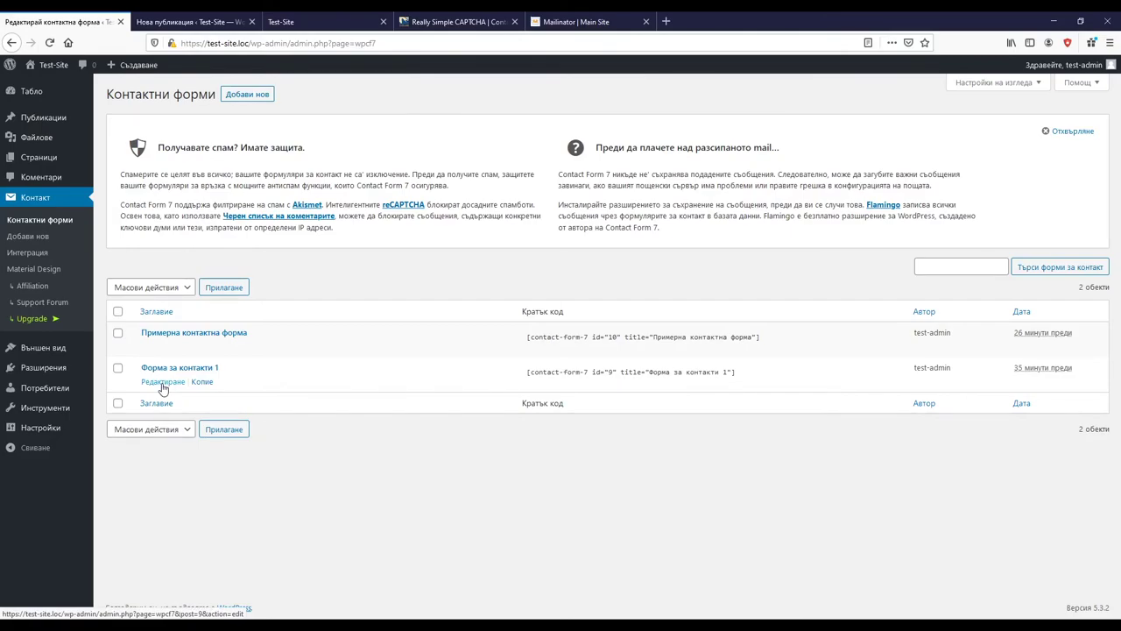
Step: Open Форма за контакти 1 for editing and look over its form template
{"action": "left_click", "coordinate": [163, 384]}
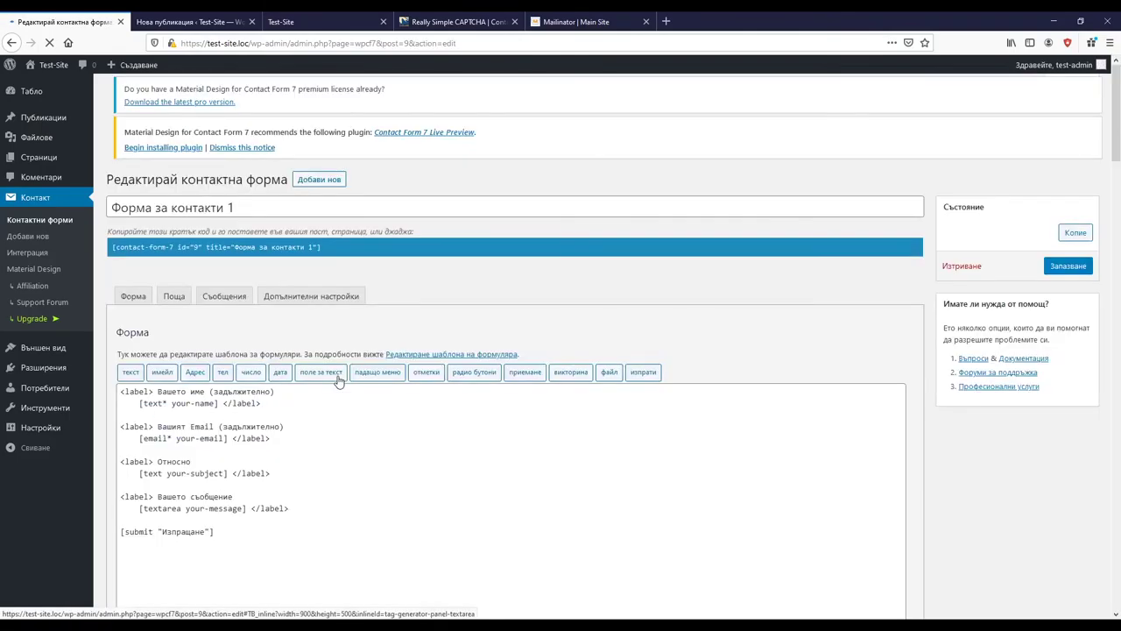
{"action": "scroll", "coordinate": [363, 473], "scroll_direction": "down", "scroll_amount": 3}
{"action": "scroll", "coordinate": [360, 478], "scroll_direction": "up", "scroll_amount": 3}
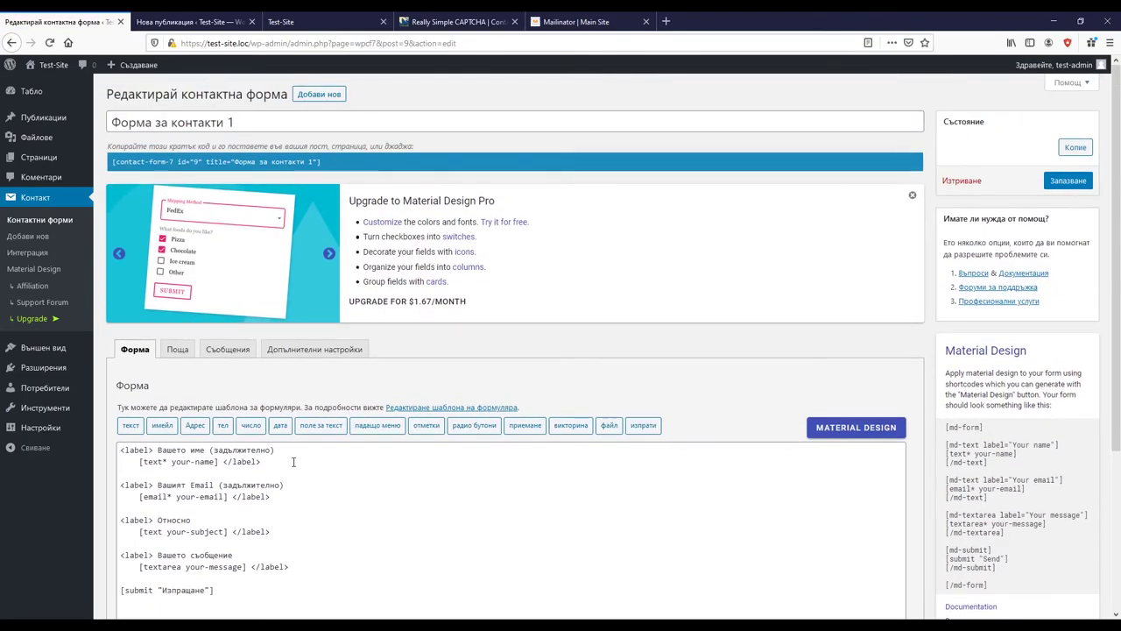
{"action": "scroll", "coordinate": [293, 462], "scroll_direction": "down", "scroll_amount": 3}
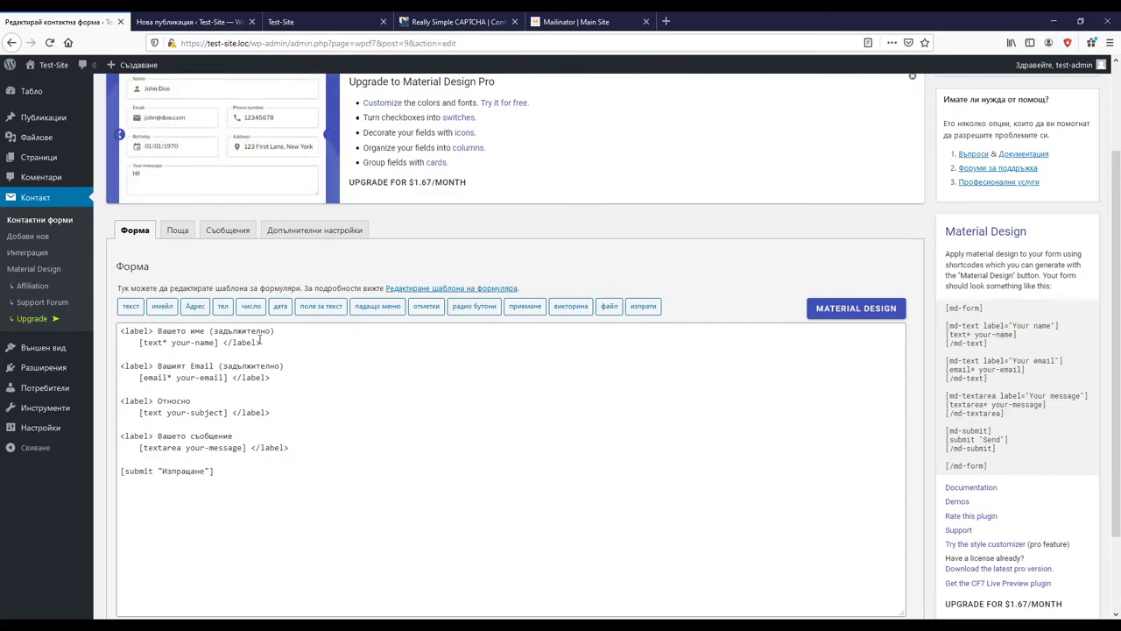
{"action": "left_click_drag", "start_coordinate": [120, 330], "coordinate": [286, 327]}
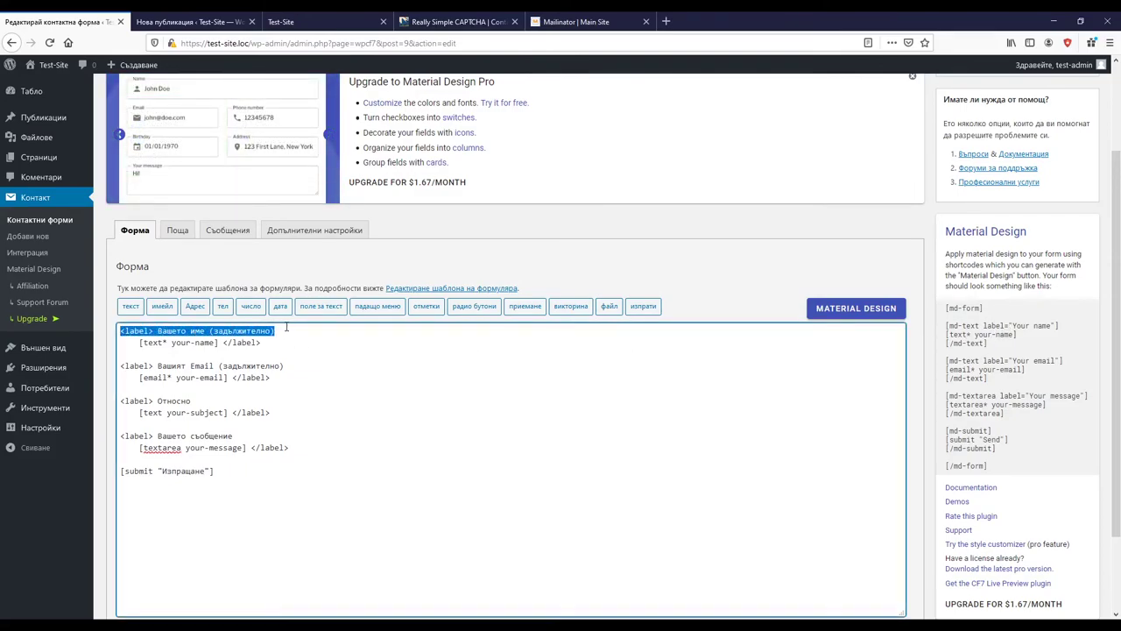
{"action": "left_click", "coordinate": [985, 311]}
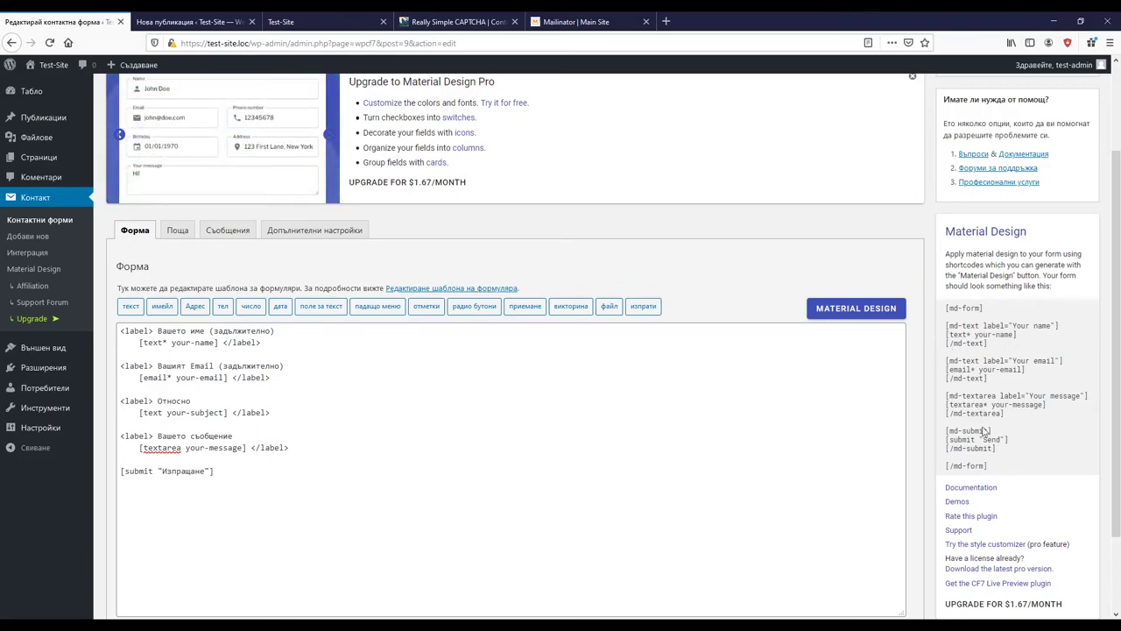
Step: Replace the template with the Material Design example code, relabelling Send as Изпращане
{"action": "left_click_drag", "start_coordinate": [991, 468], "coordinate": [946, 308]}
{"action": "key", "text": "ctrl+c"}
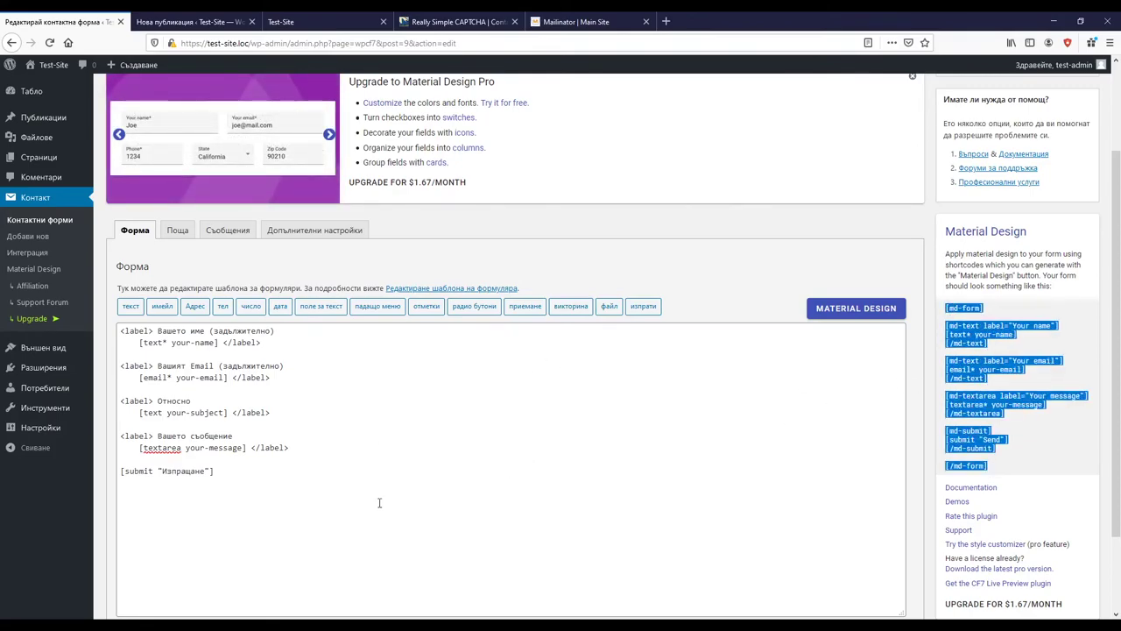
{"action": "left_click_drag", "start_coordinate": [295, 488], "coordinate": [73, 322]}
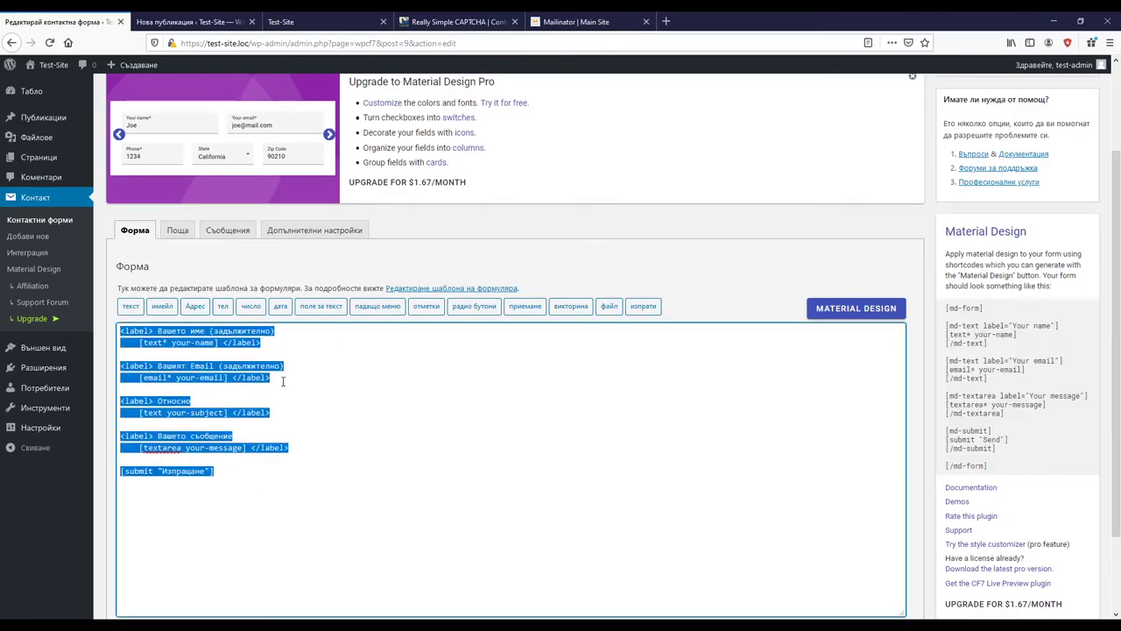
{"action": "key", "text": "ctrl+v"}
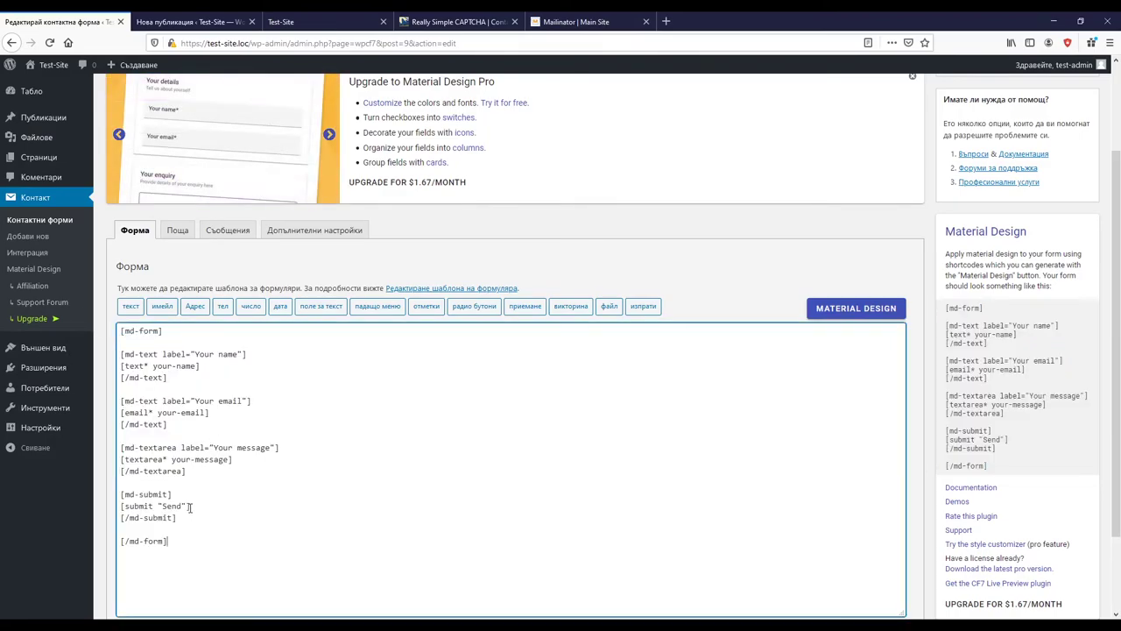
{"action": "double_click", "coordinate": [172, 507]}
{"action": "type", "text": "Iz"}
{"action": "type", "text": "Изпращане"}
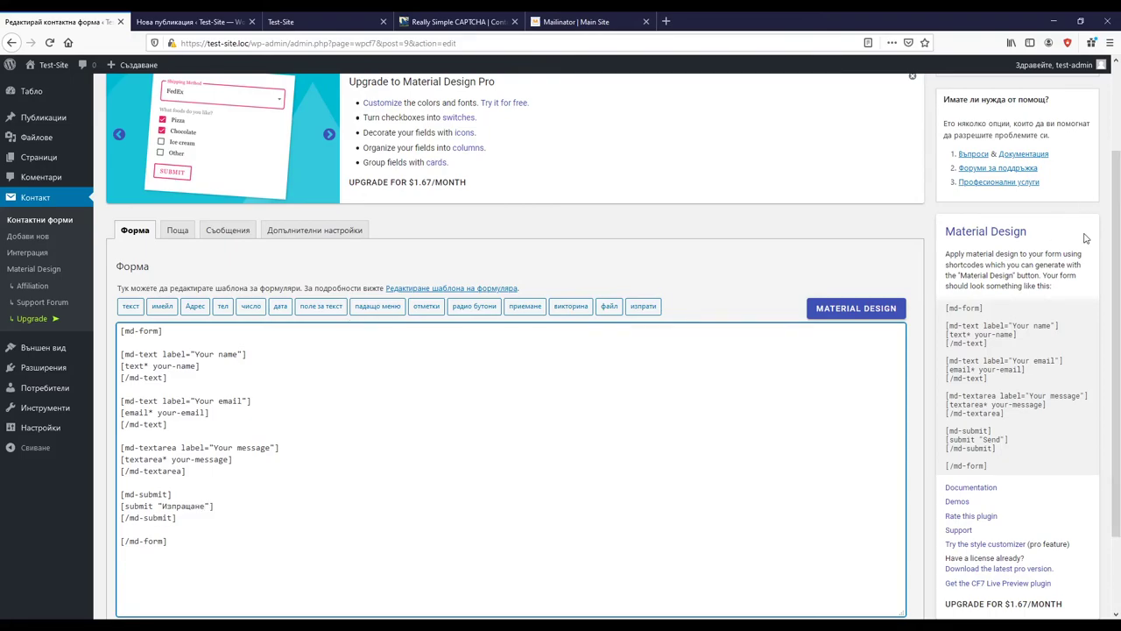
Step: Look at the Captcha settings in the Material Design shortcode generator, then close it
{"action": "left_click", "coordinate": [872, 313]}
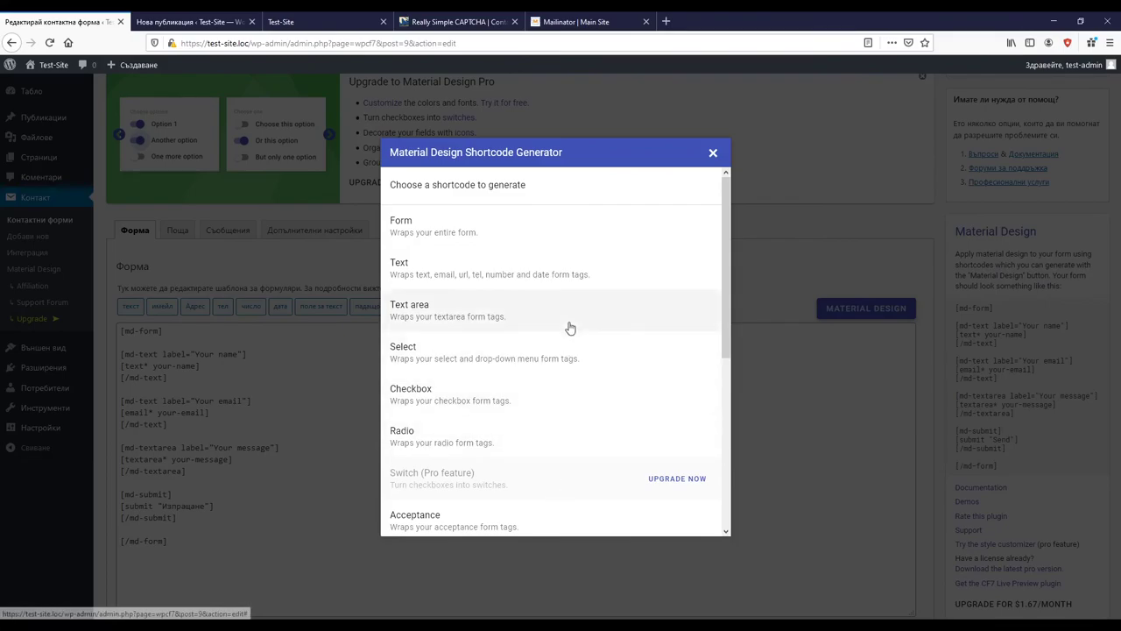
{"action": "scroll", "coordinate": [560, 332], "scroll_direction": "down", "scroll_amount": 5}
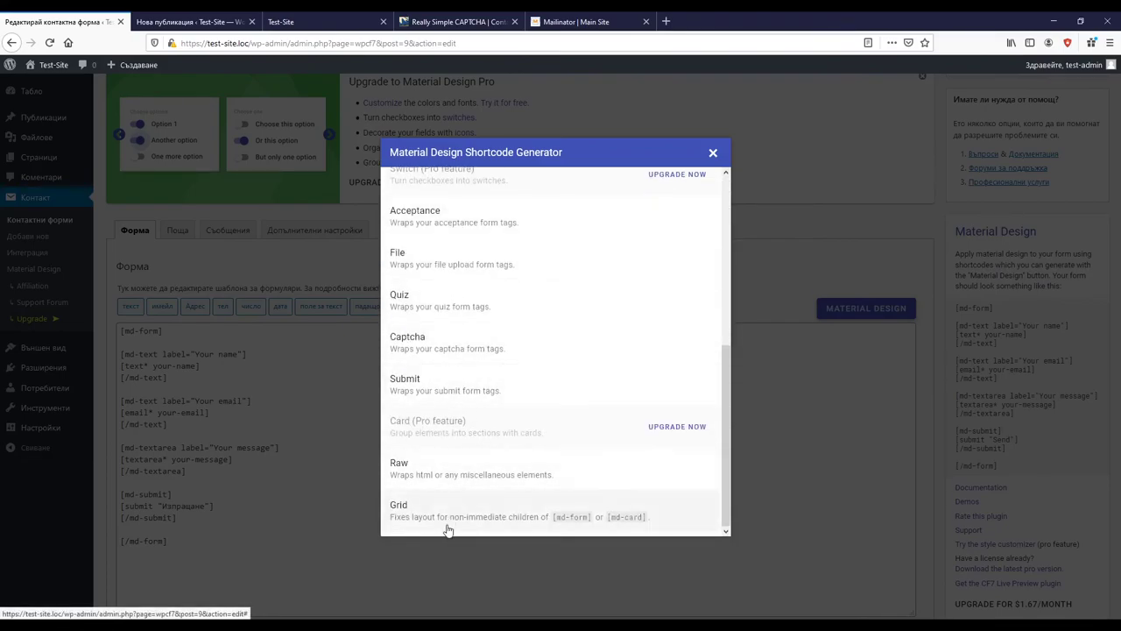
{"action": "left_click", "coordinate": [467, 353]}
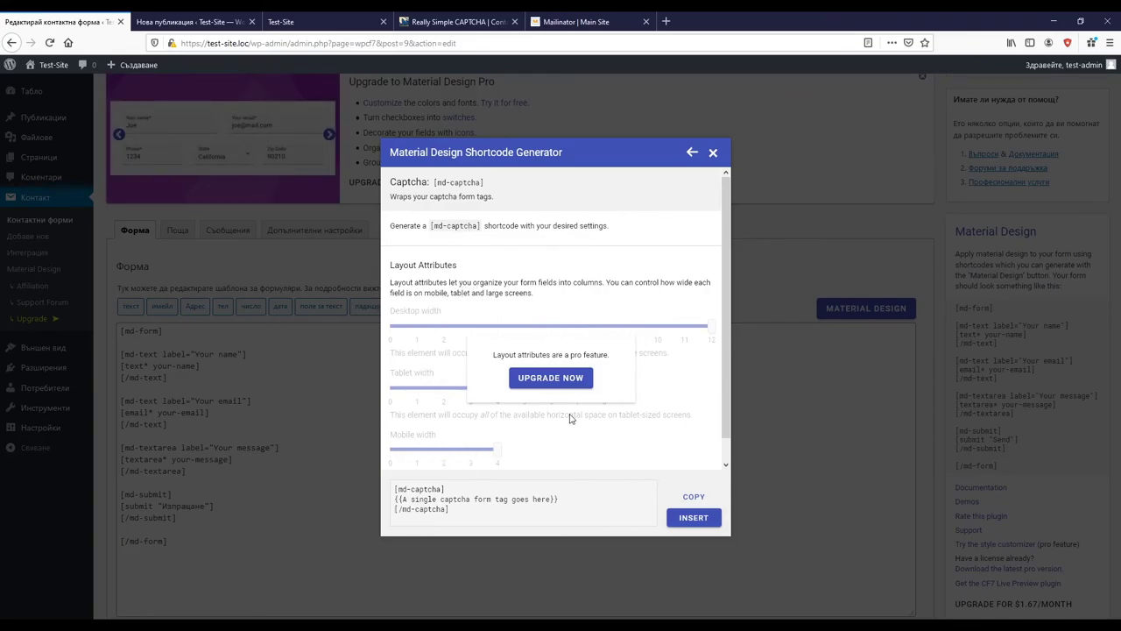
{"action": "left_click", "coordinate": [713, 152]}
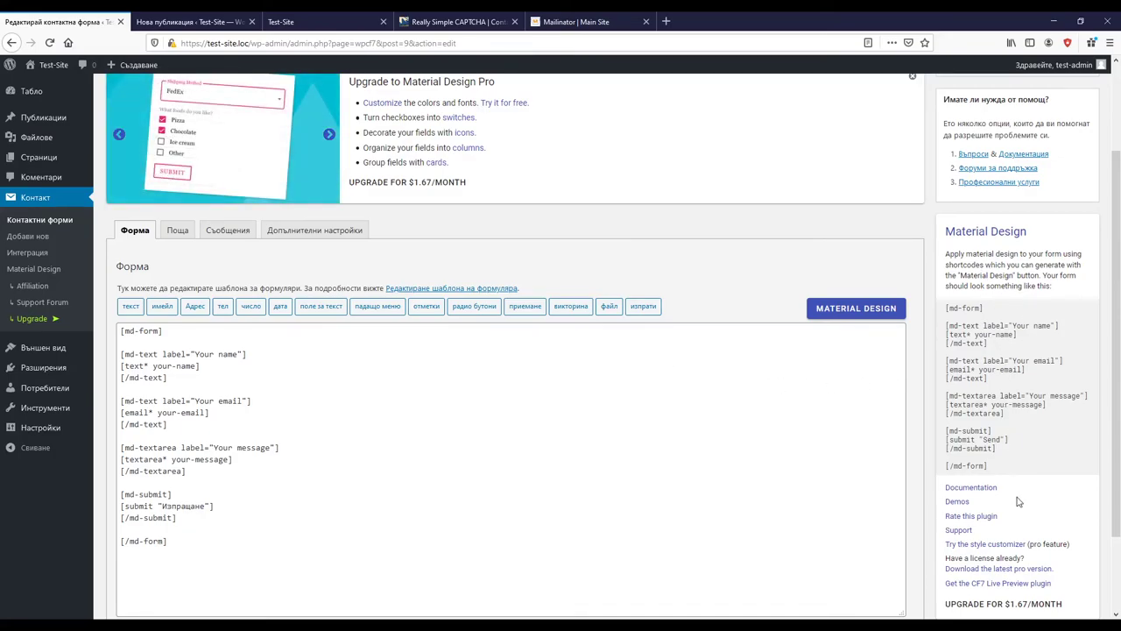
Step: Read through the Material Design documentation, then save Форма за контакти 1
{"action": "left_click", "coordinate": [974, 488]}
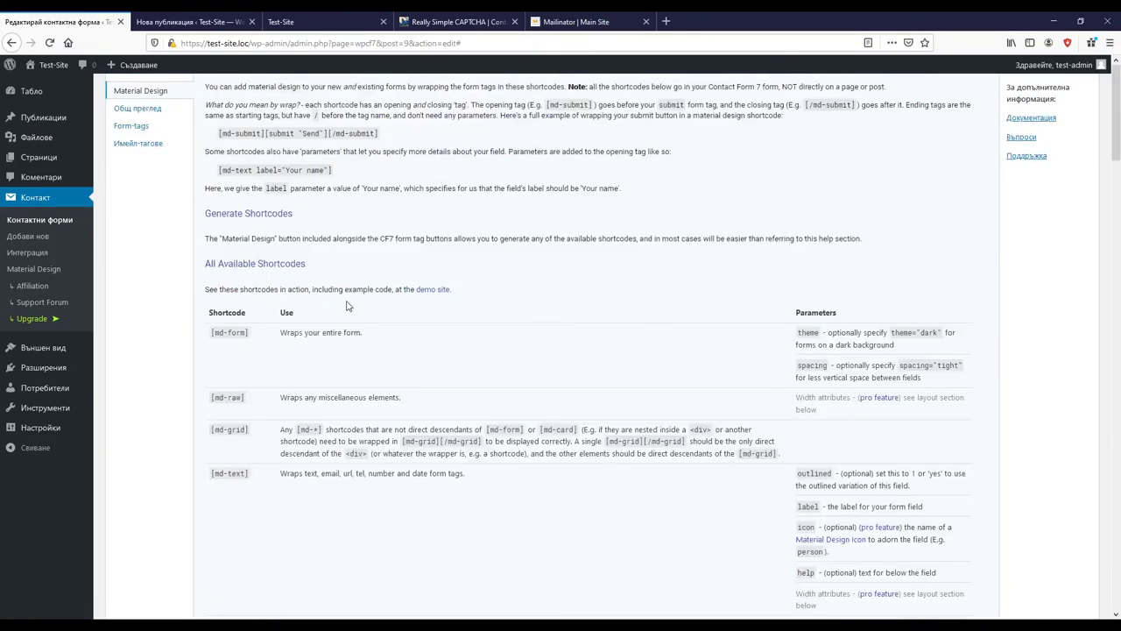
{"action": "scroll", "coordinate": [466, 300], "scroll_direction": "down", "scroll_amount": 10}
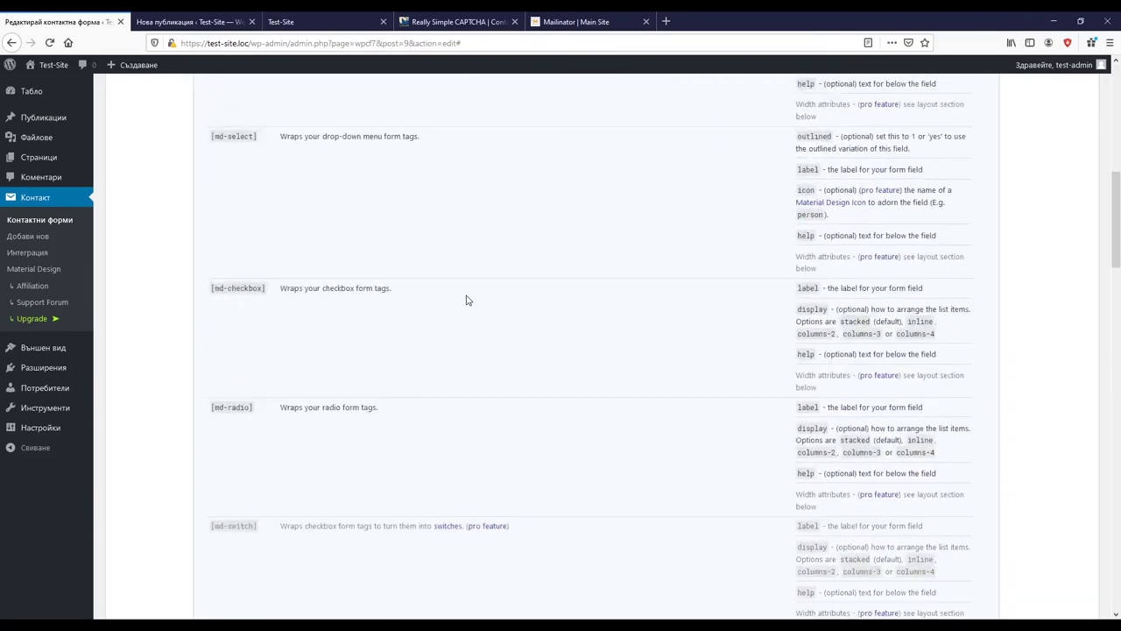
{"action": "scroll", "coordinate": [736, 216], "scroll_direction": "down", "scroll_amount": 5}
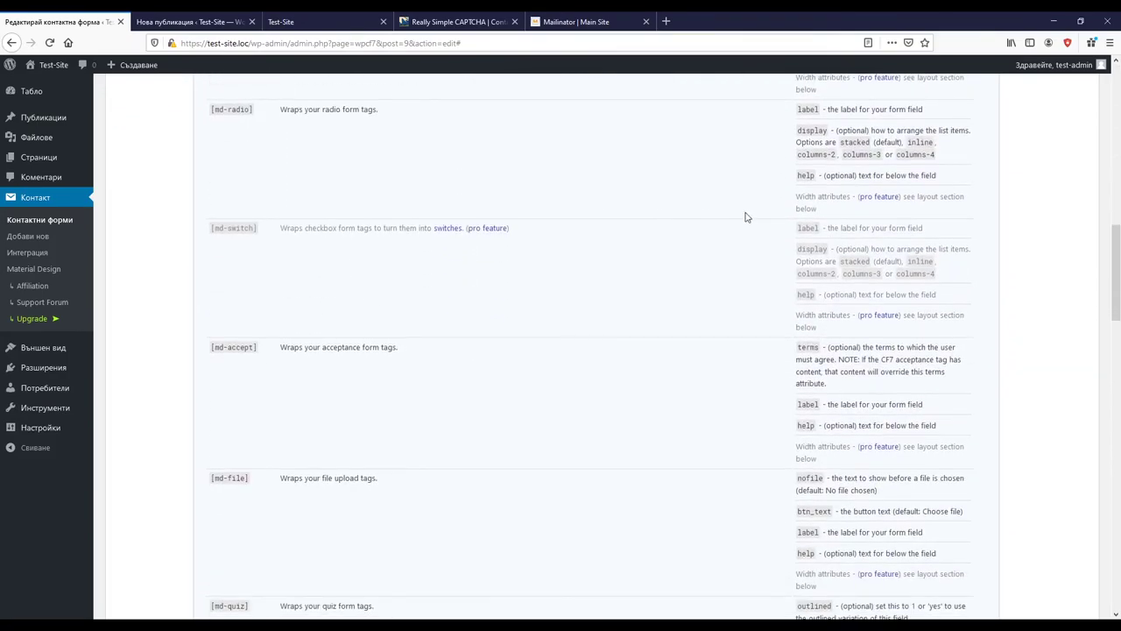
{"action": "scroll", "coordinate": [651, 330], "scroll_direction": "down", "scroll_amount": 15}
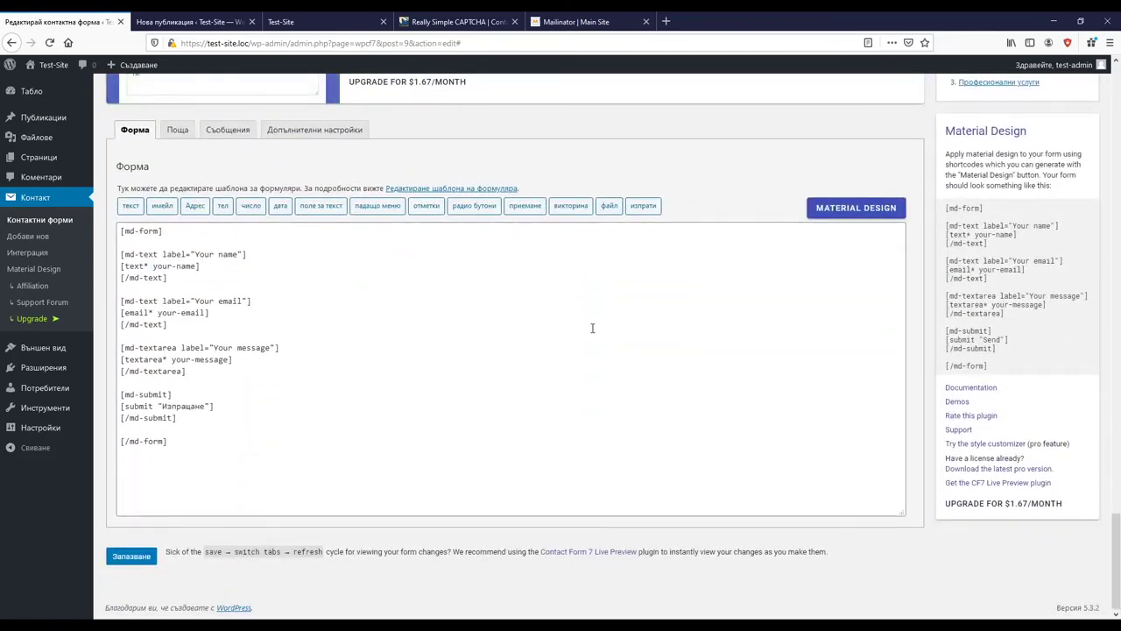
{"action": "left_click", "coordinate": [138, 561]}
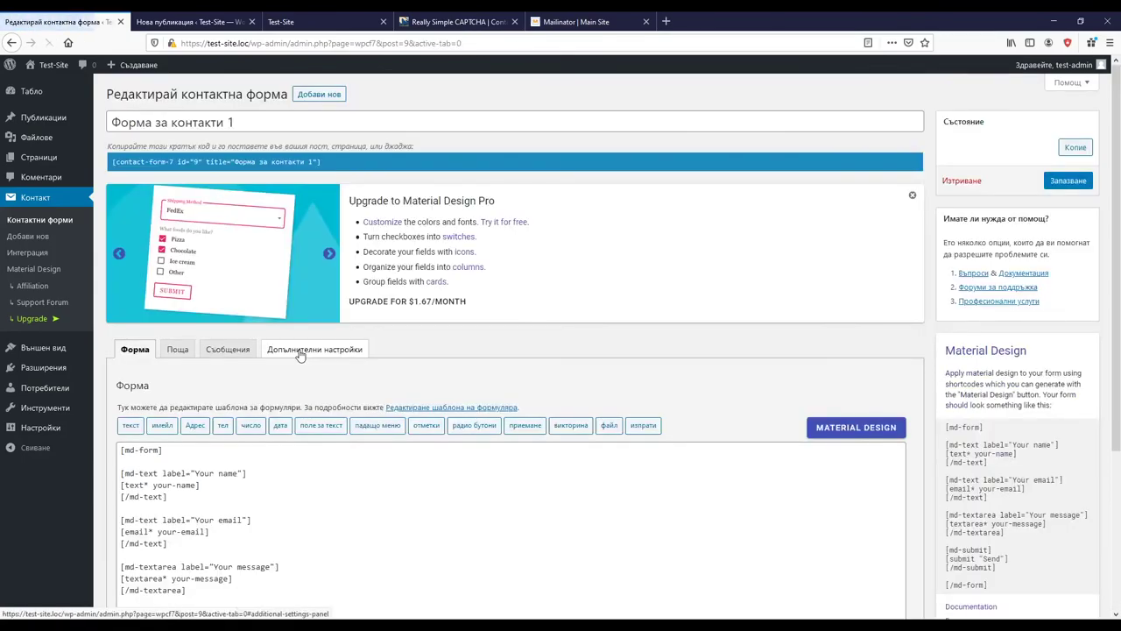
Step: Replace the old shortcode in the new post with this form's shortcode and preview the post
{"action": "left_click", "coordinate": [321, 160]}
{"action": "key", "text": "ctrl+c"}
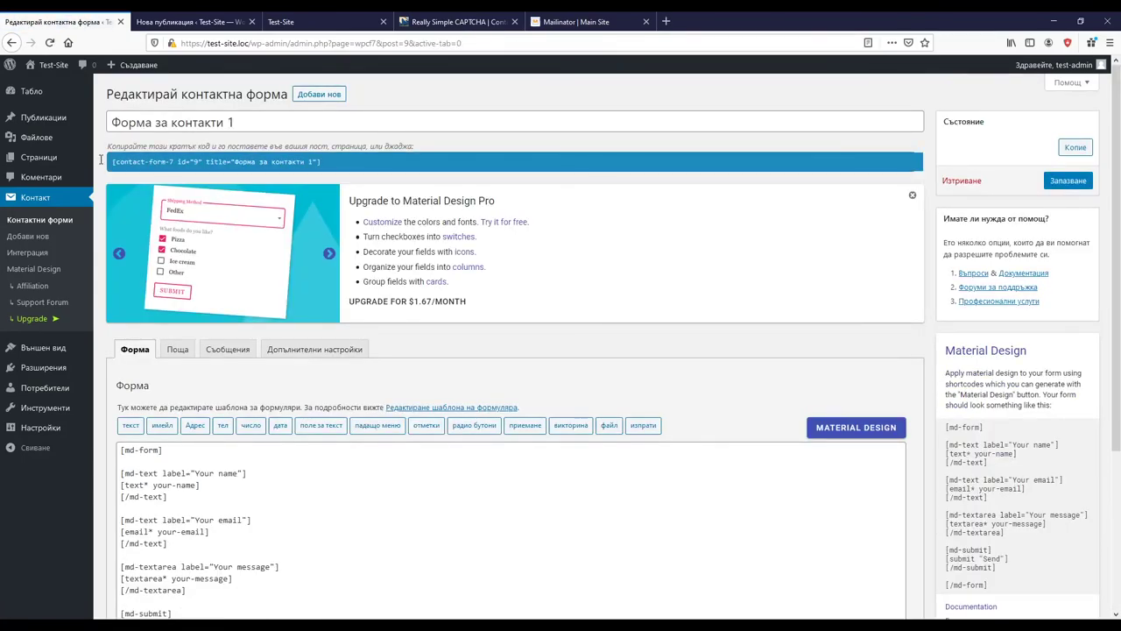
{"action": "left_click", "coordinate": [241, 18]}
{"action": "left_click_drag", "start_coordinate": [480, 246], "coordinate": [103, 233]}
{"action": "key", "text": "ctrl+v"}
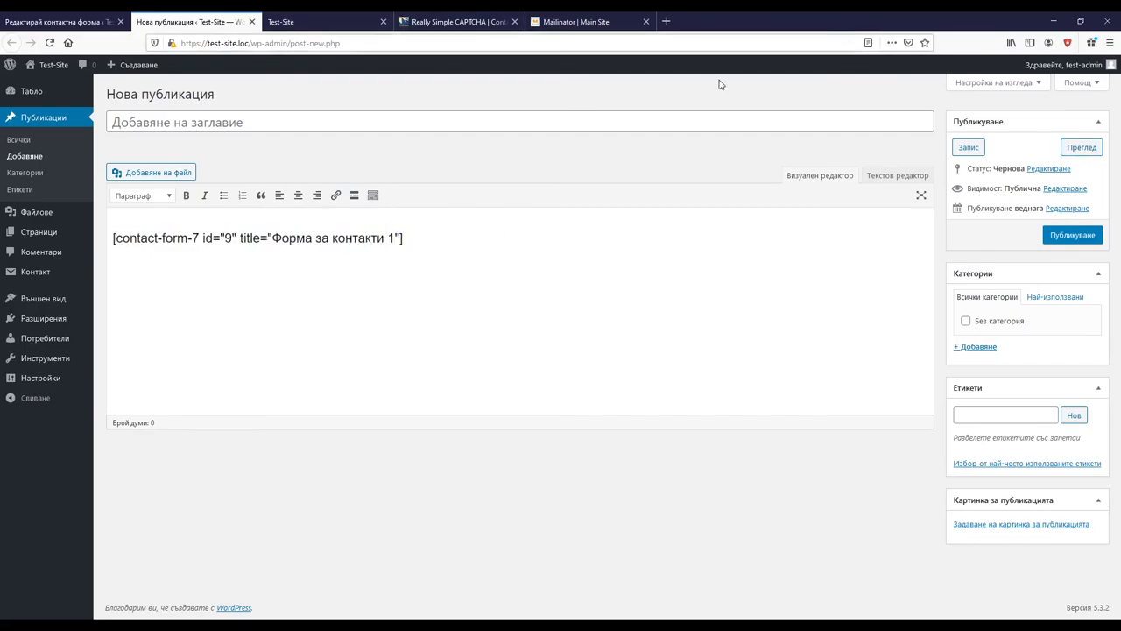
{"action": "left_click", "coordinate": [1088, 152]}
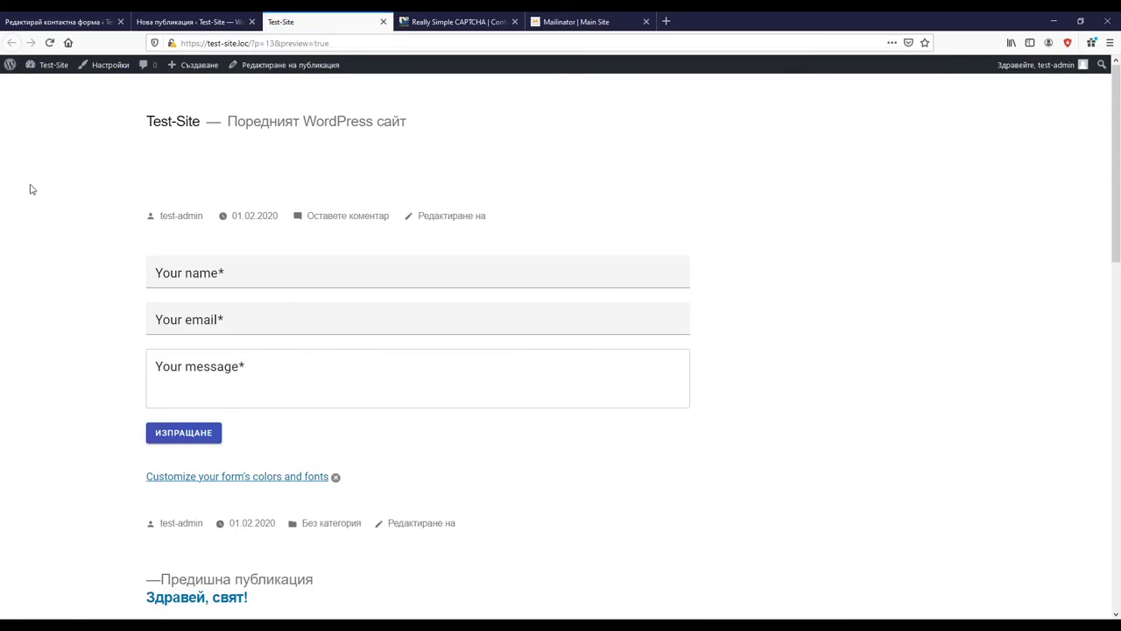
{"action": "scroll", "coordinate": [29, 190], "scroll_direction": "down", "scroll_amount": 3}
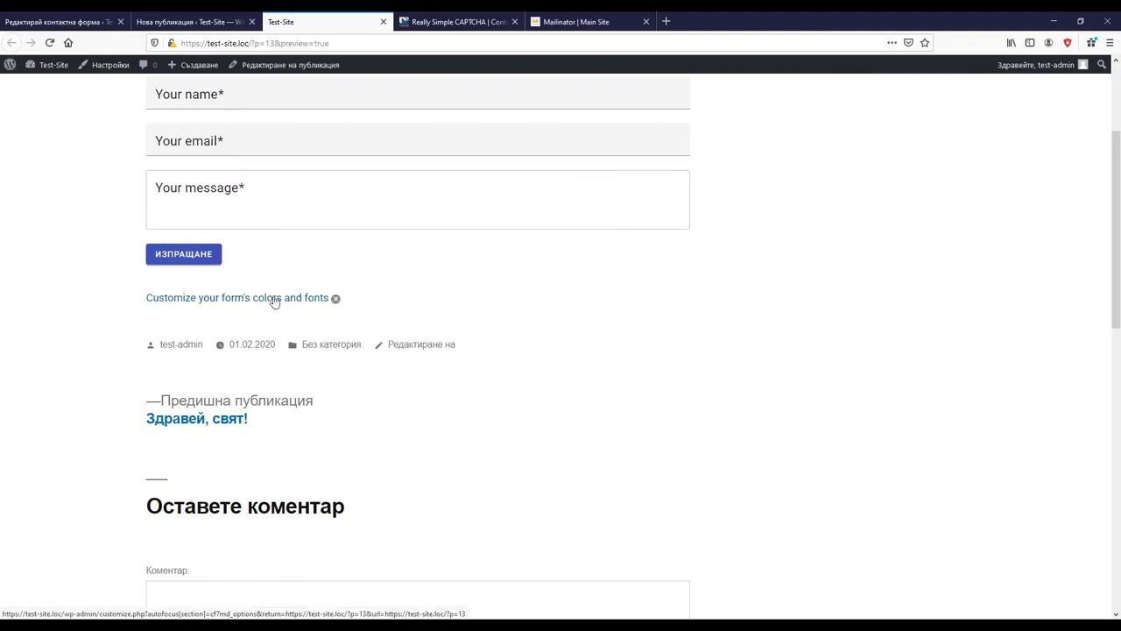
{"action": "scroll", "coordinate": [403, 233], "scroll_direction": "up", "scroll_amount": 3}
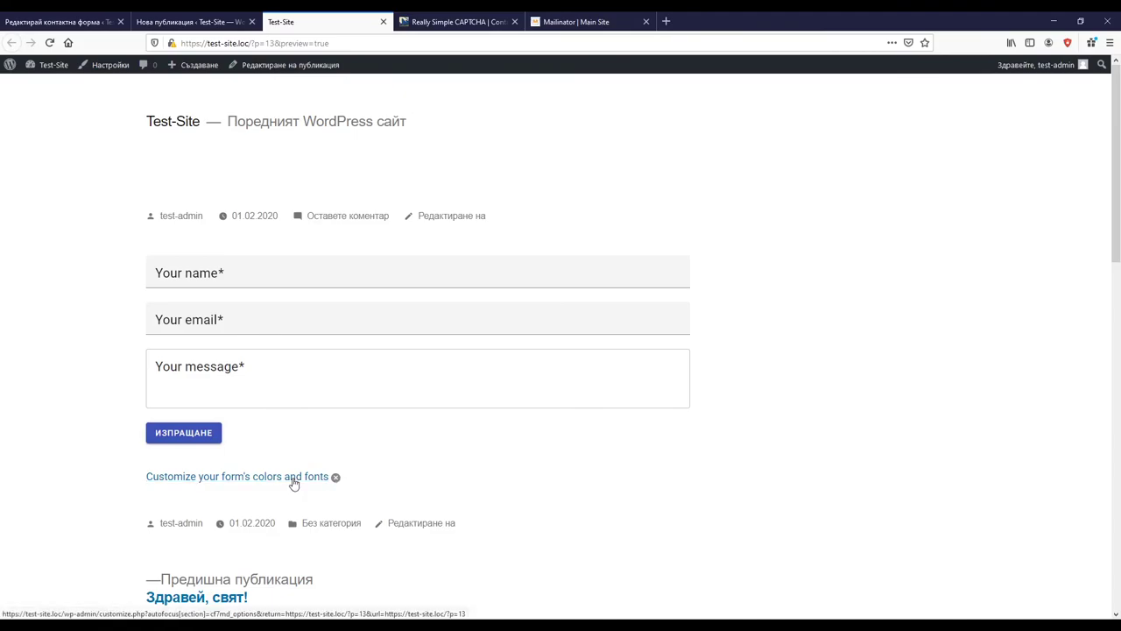
{"action": "left_click", "coordinate": [293, 483]}
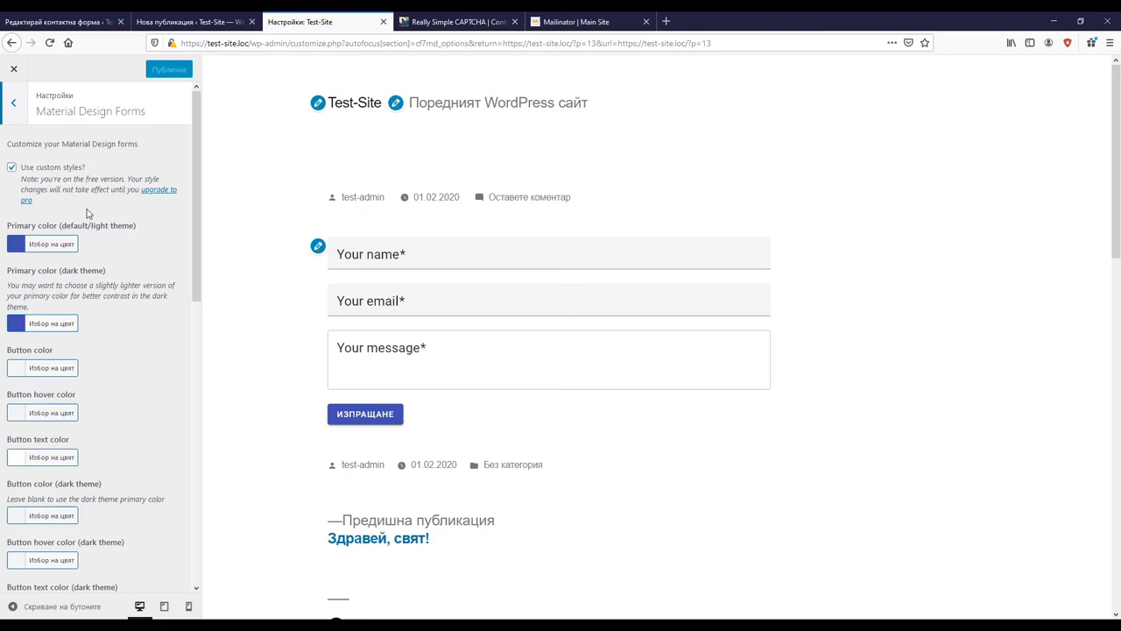
{"action": "scroll", "coordinate": [61, 219], "scroll_direction": "down", "scroll_amount": 4}
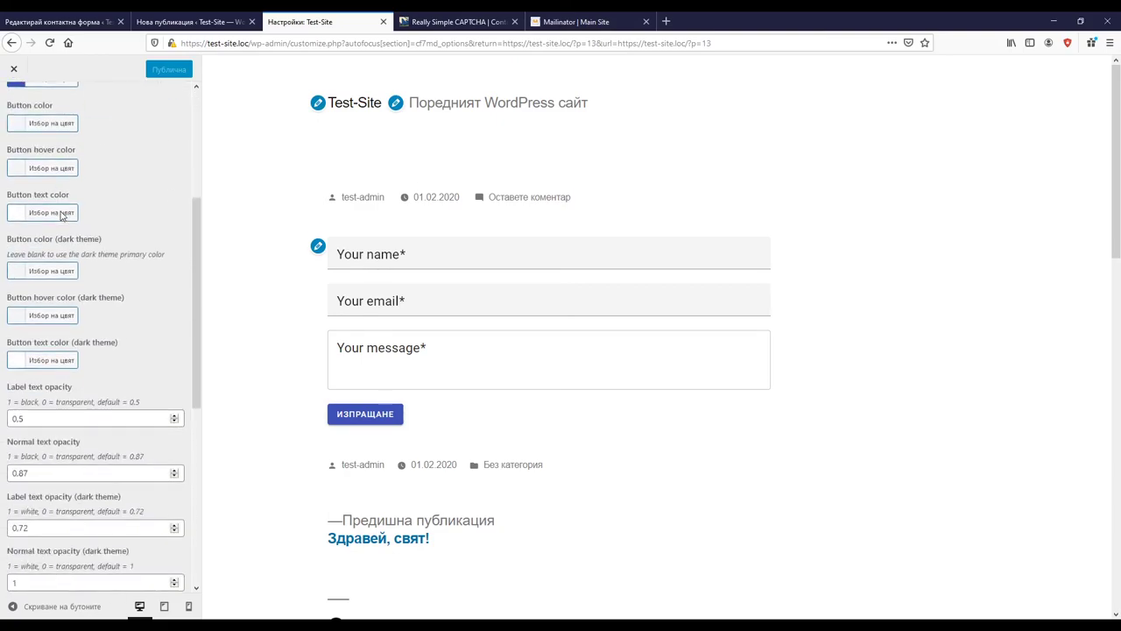
{"action": "scroll", "coordinate": [61, 217], "scroll_direction": "up", "scroll_amount": 4}
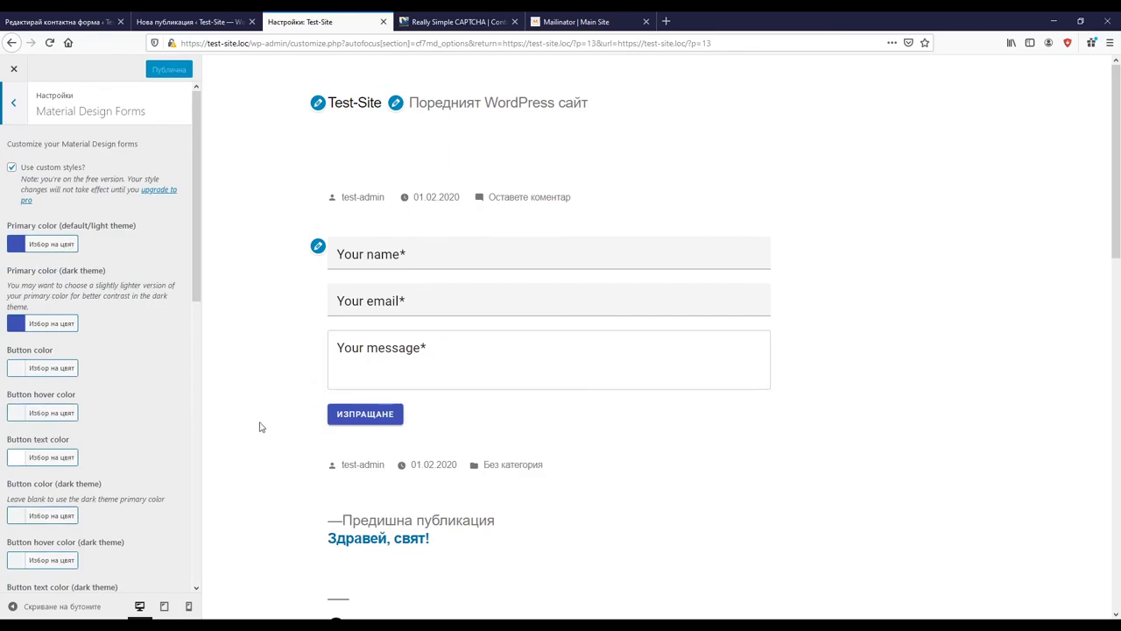
{"action": "left_click", "coordinate": [14, 69]}
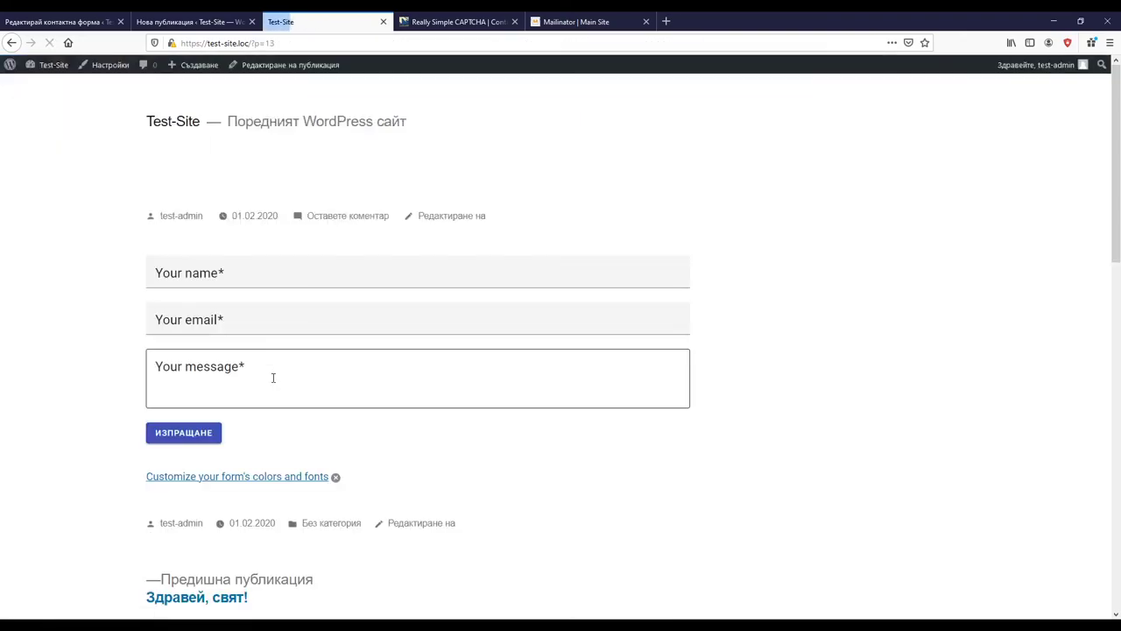